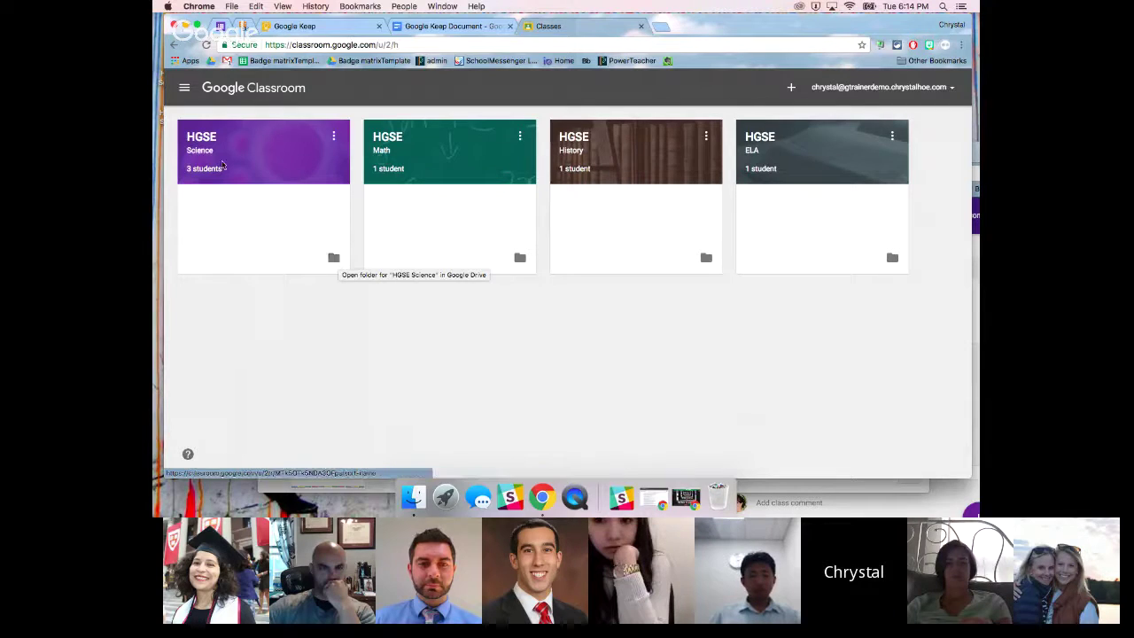
Step: Open the HGSE Science class and look through its student roster and its class details page
click(202, 138)
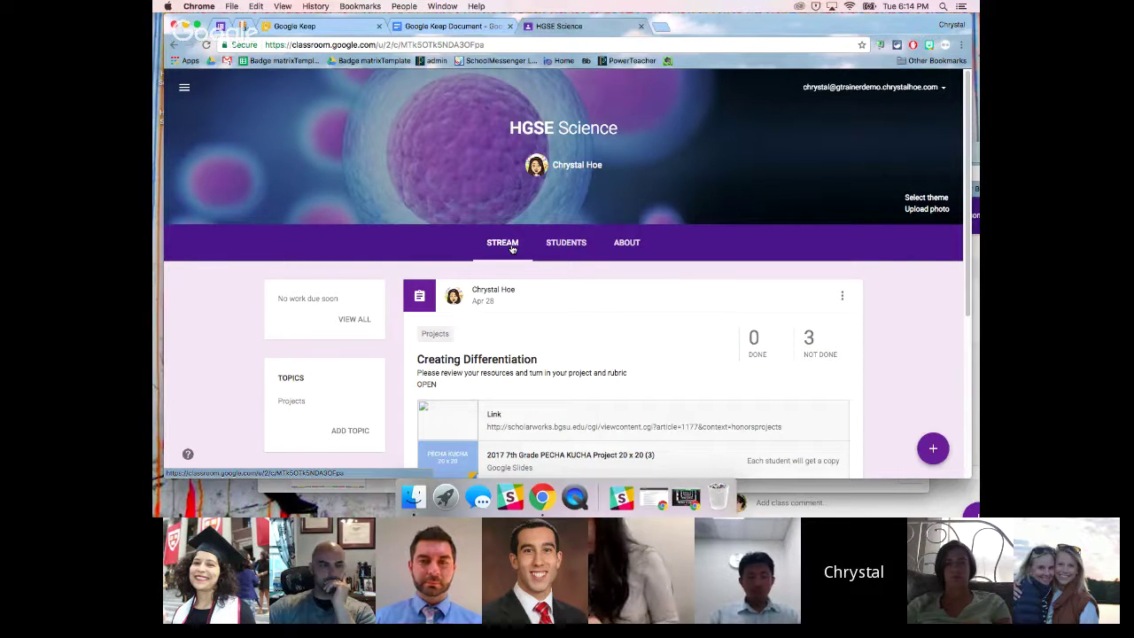
click(567, 248)
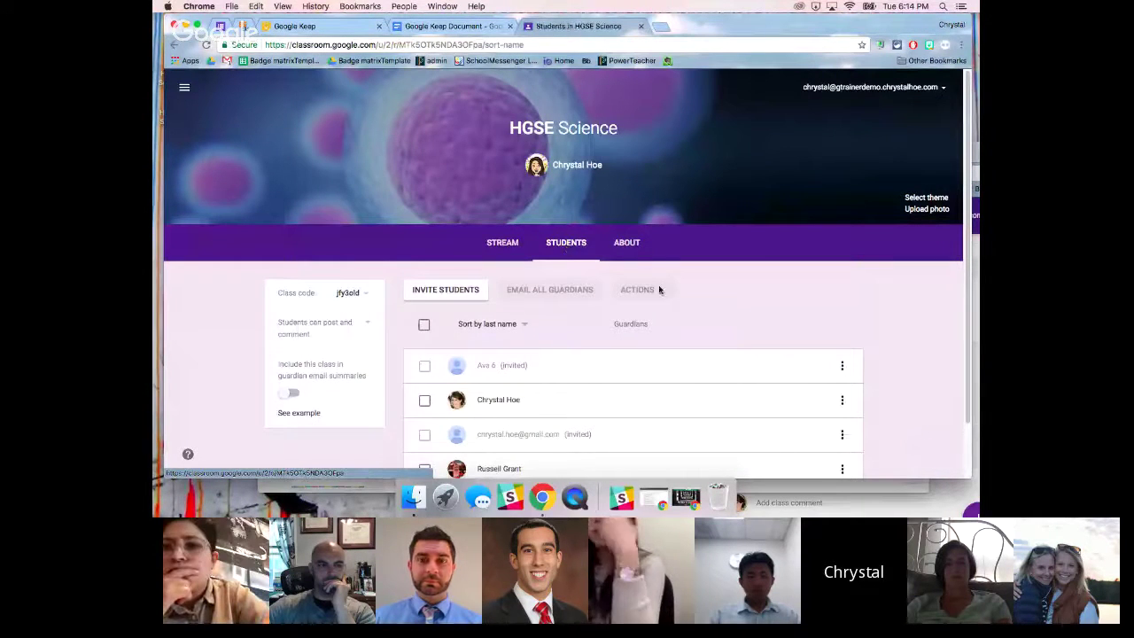
scroll(660, 290, down, 1)
scroll(659, 289, down, 1)
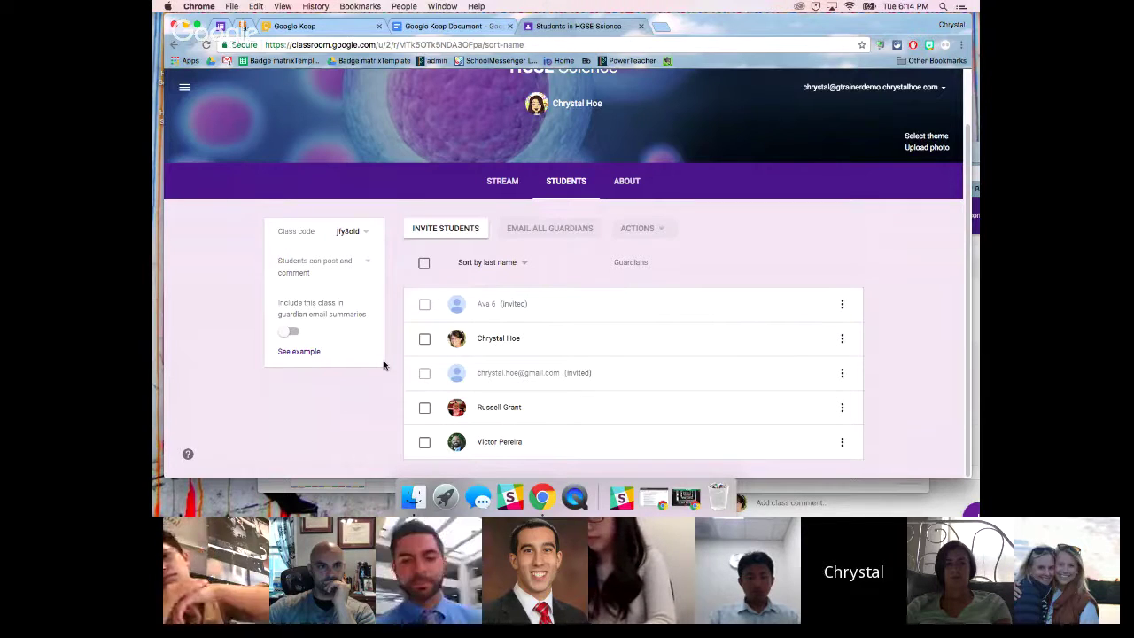
click(625, 182)
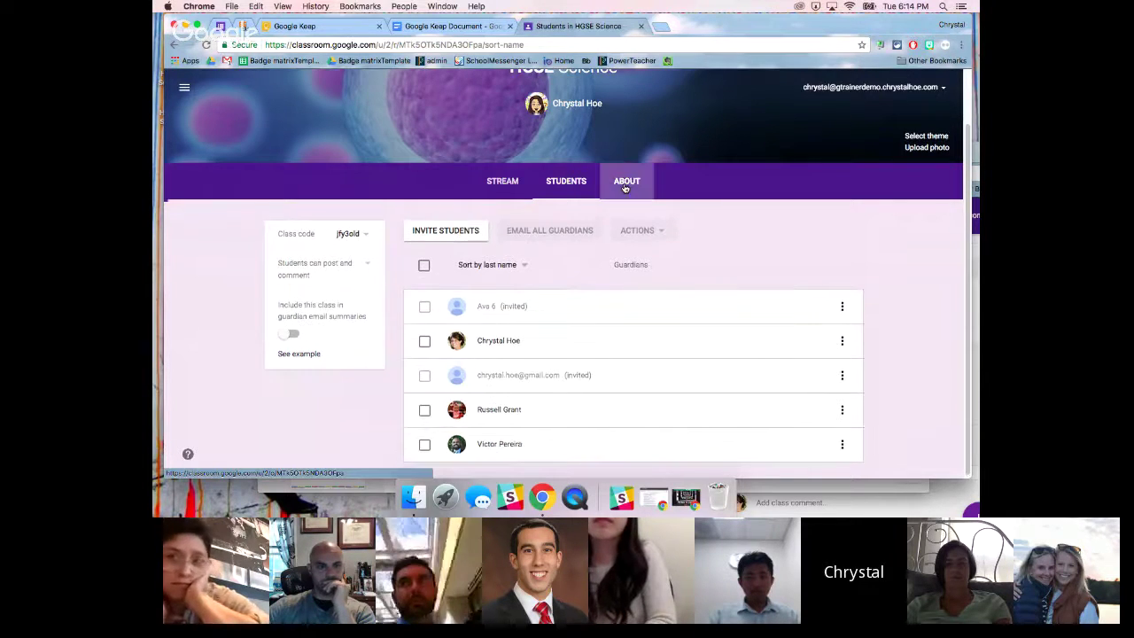
scroll(705, 324, down, 1)
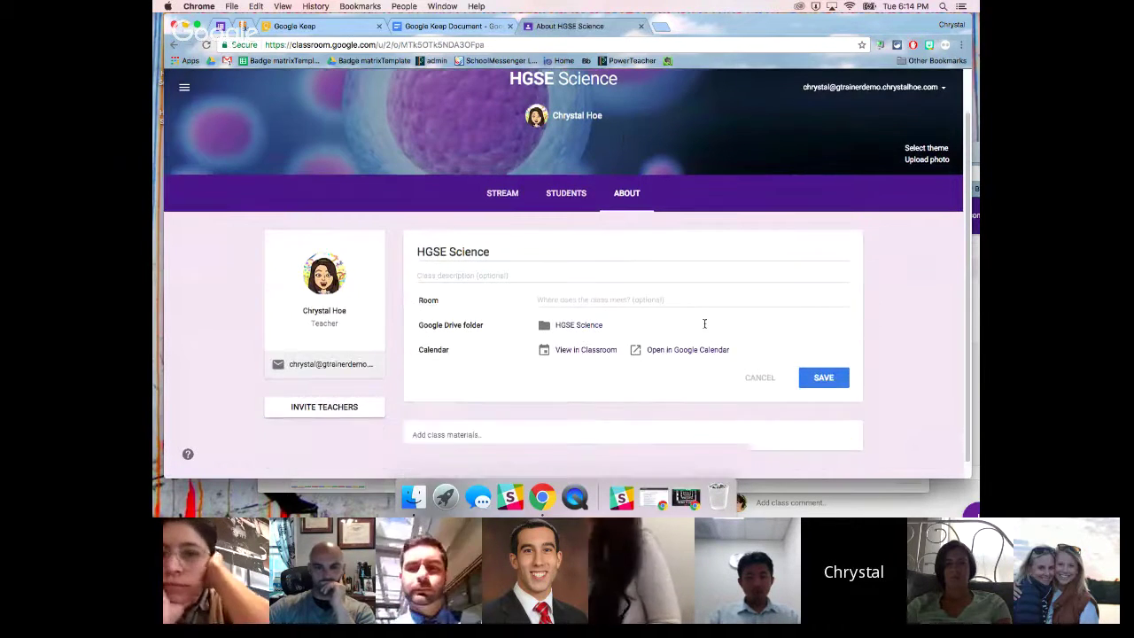
scroll(704, 323, down, 1)
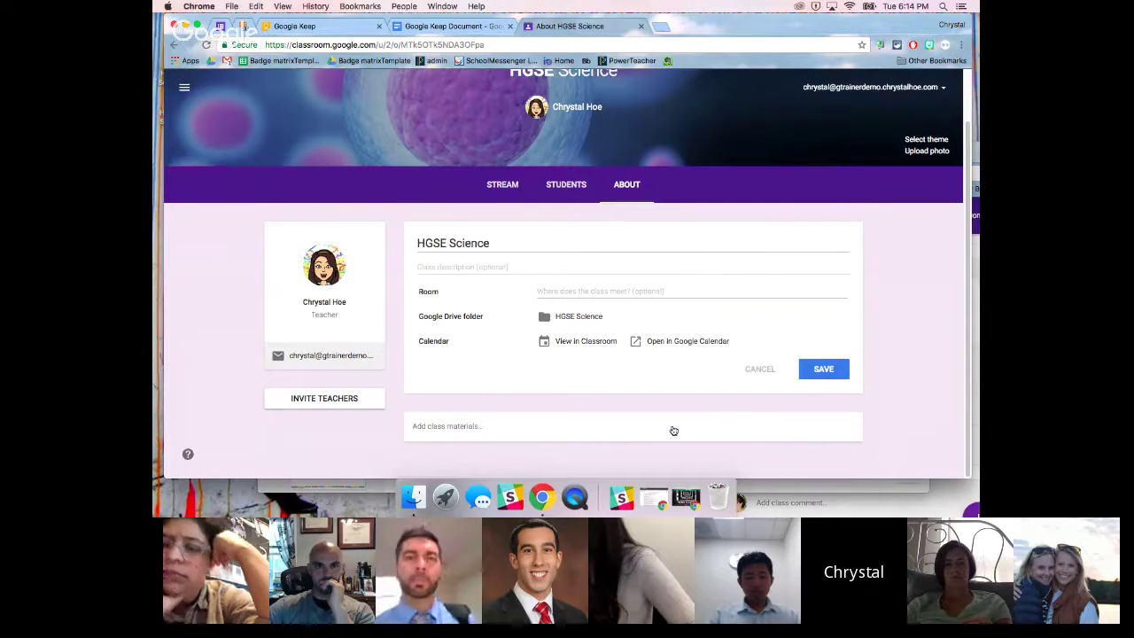
Step: Return to the class stream and examine the Creating Differentiation assignment with its attachments
click(503, 184)
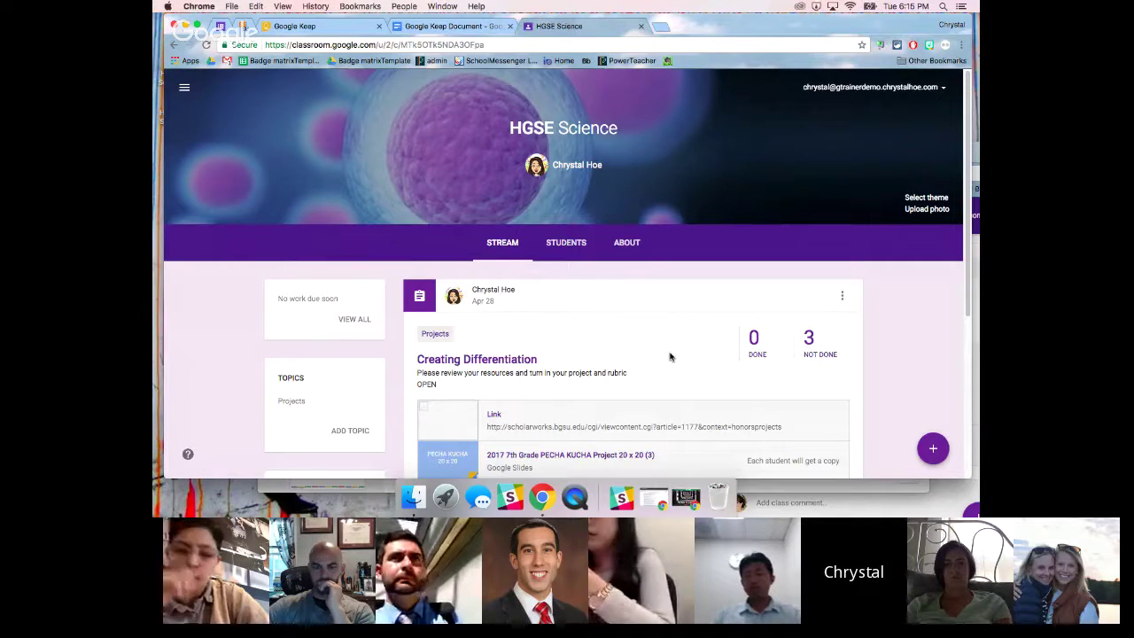
scroll(640, 424, down, 2)
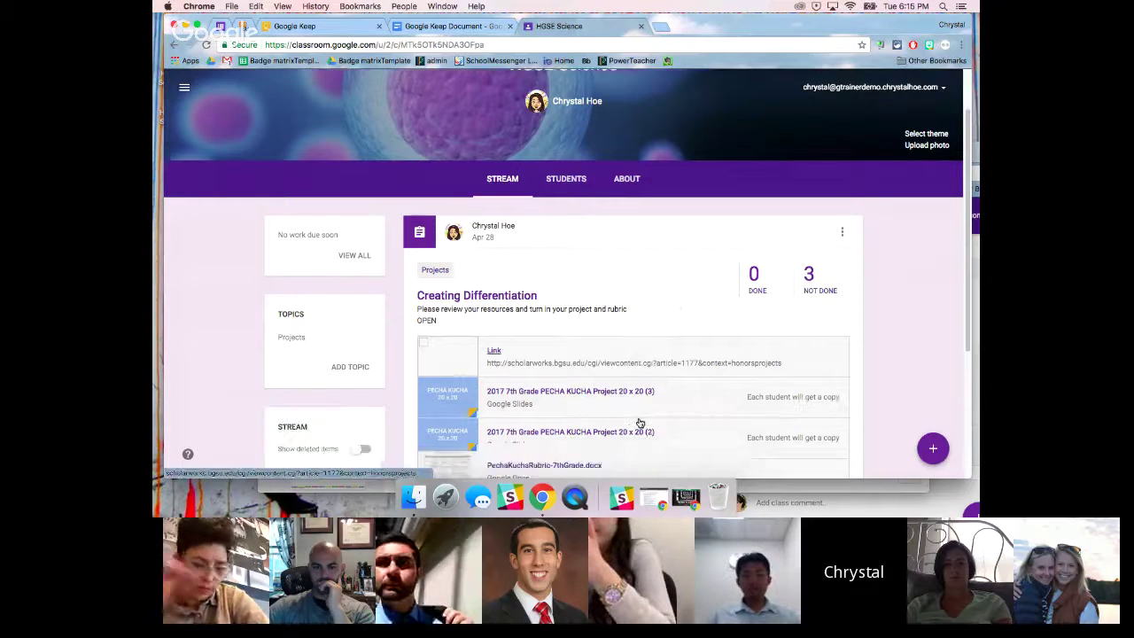
scroll(640, 423, down, 1)
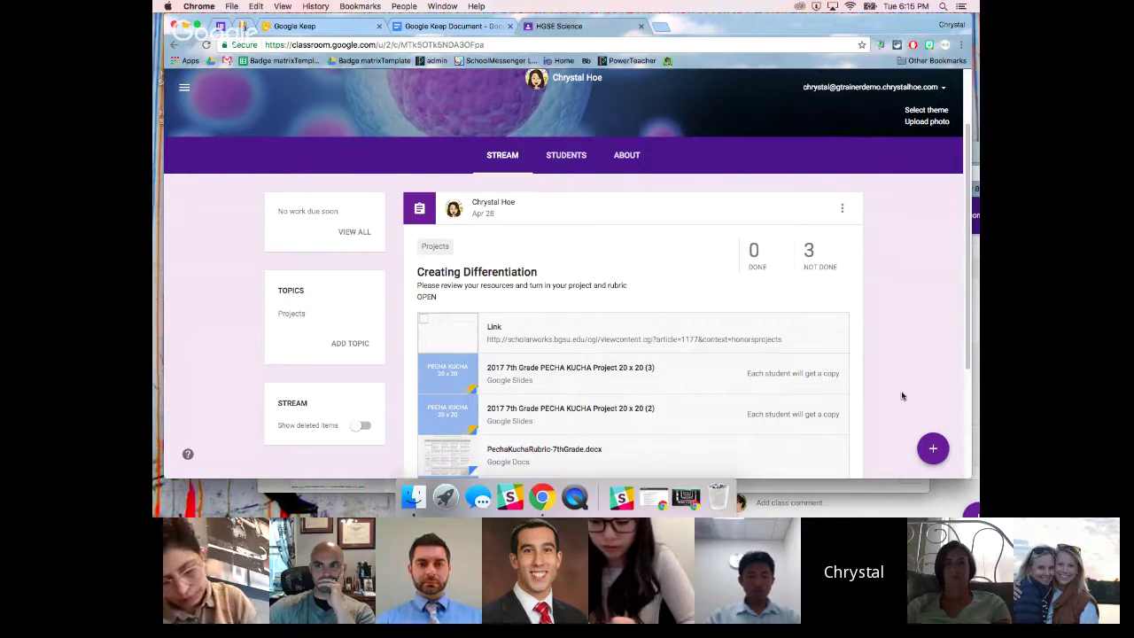
scroll(911, 381, down, 2)
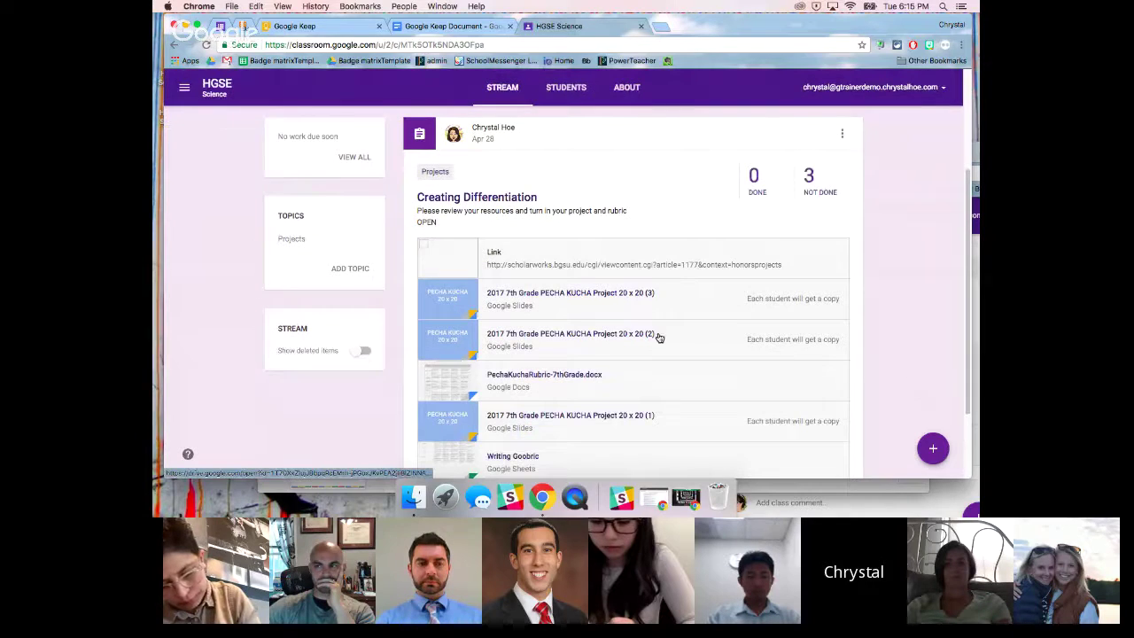
scroll(660, 338, down, 2)
scroll(659, 337, up, 4)
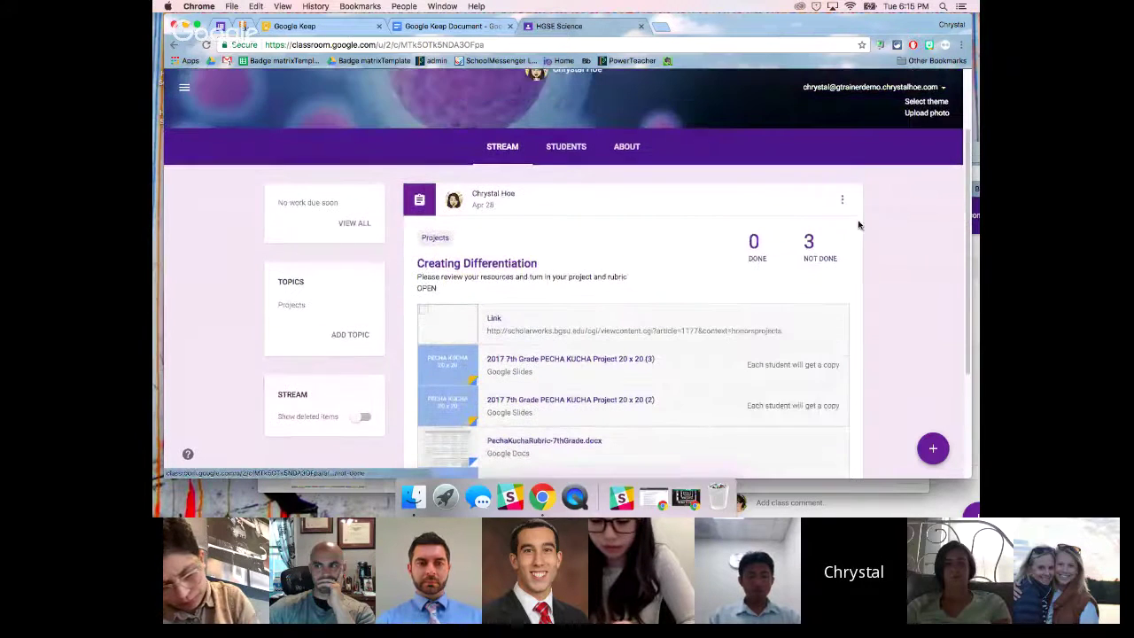
scroll(877, 352, down, 2)
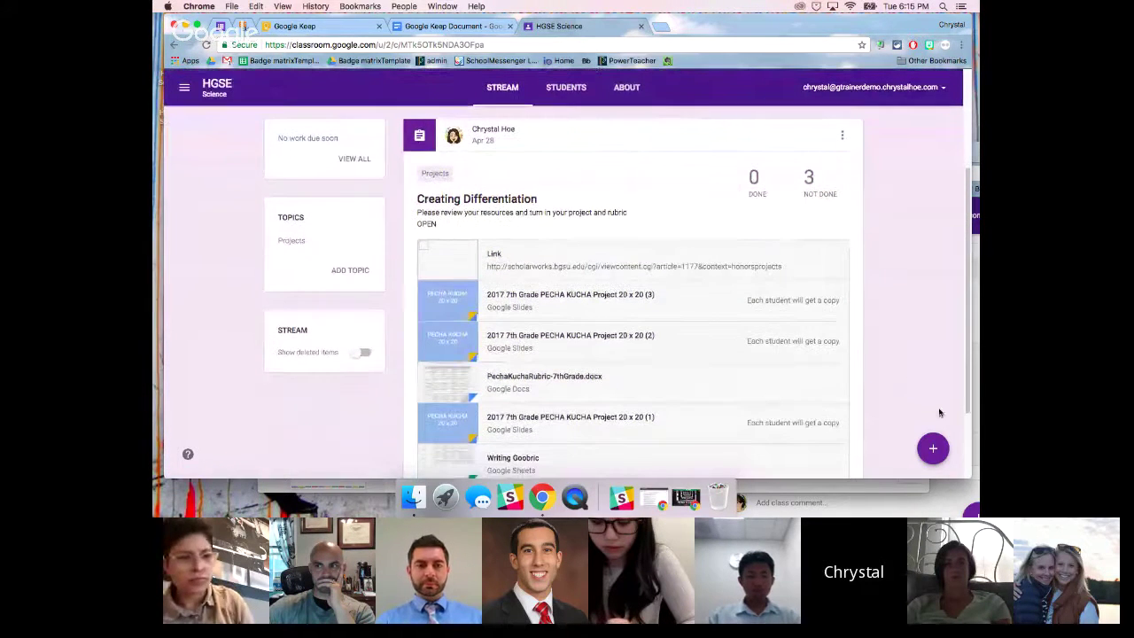
Step: Create an announcement for all HGSE Science students with the text "HW: Here is an article to read:"
mouse_move(930, 450)
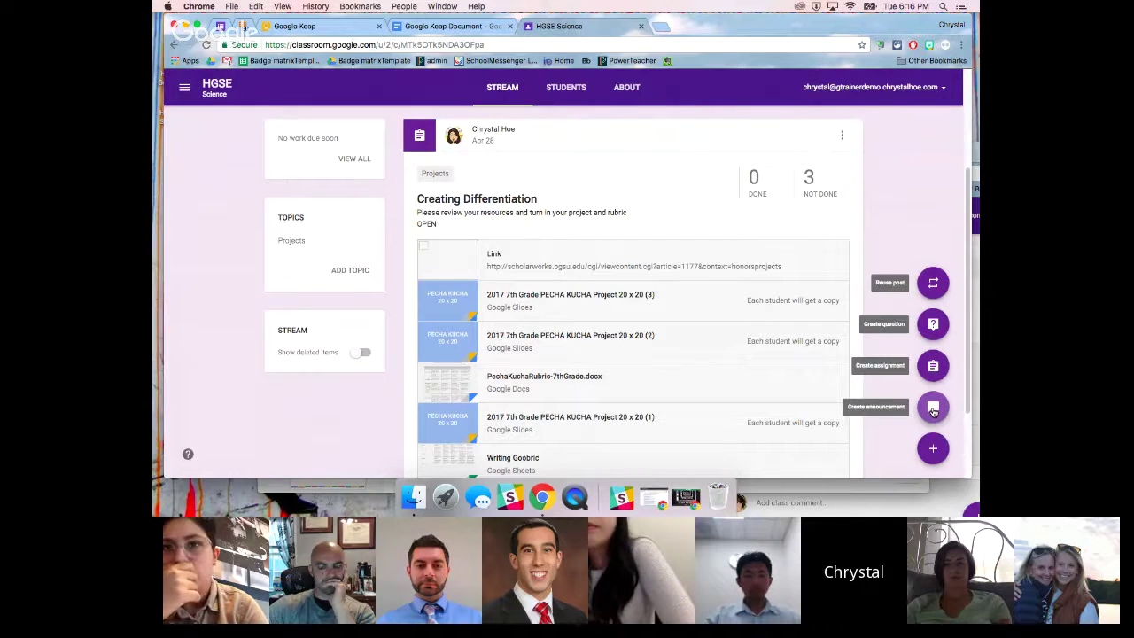
click(933, 408)
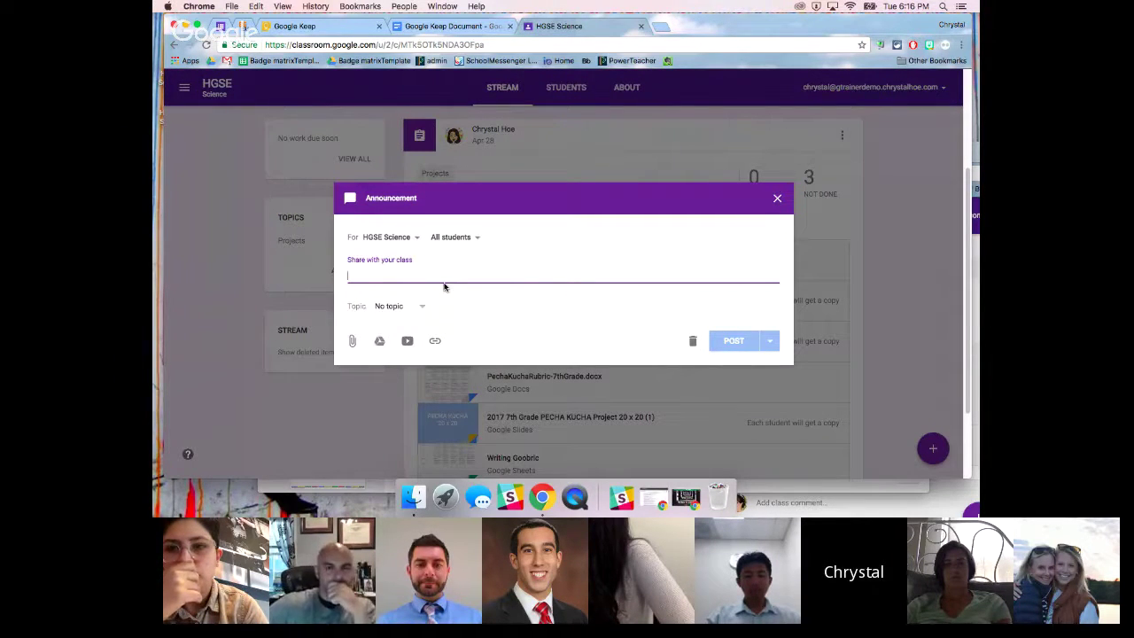
text(HW)
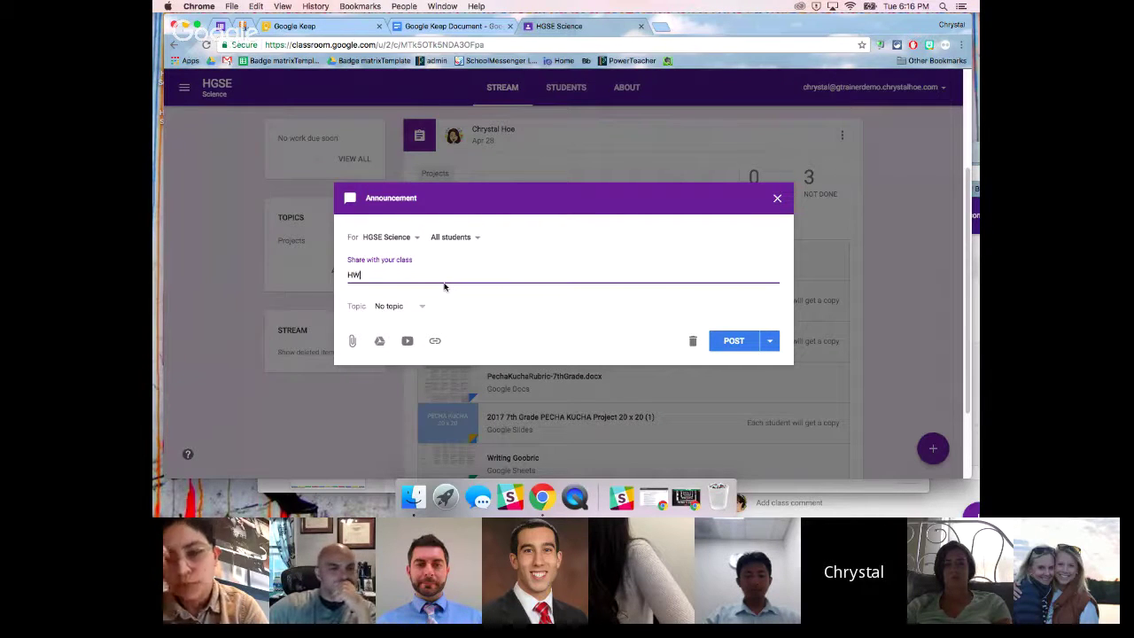
text(: Here is an a)
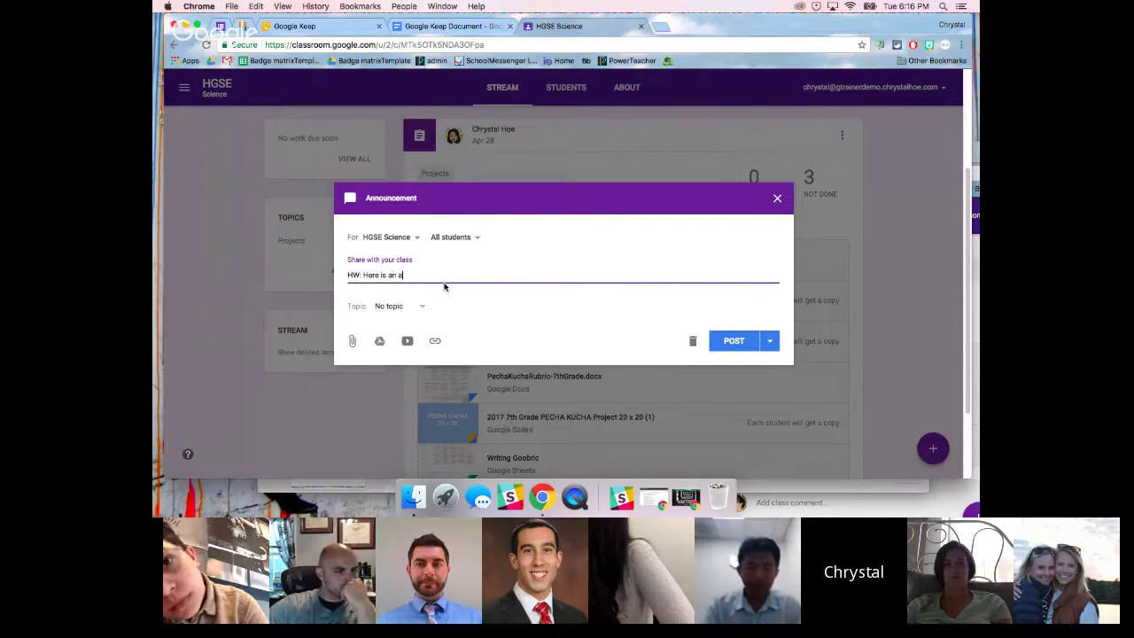
text(rti)
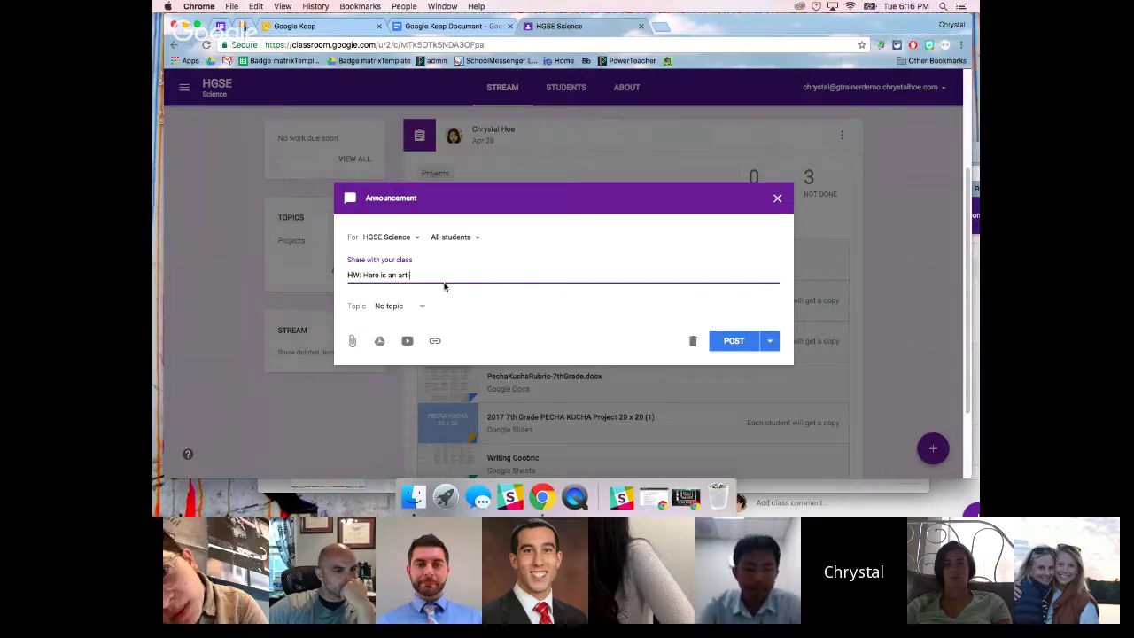
text(cle to read)
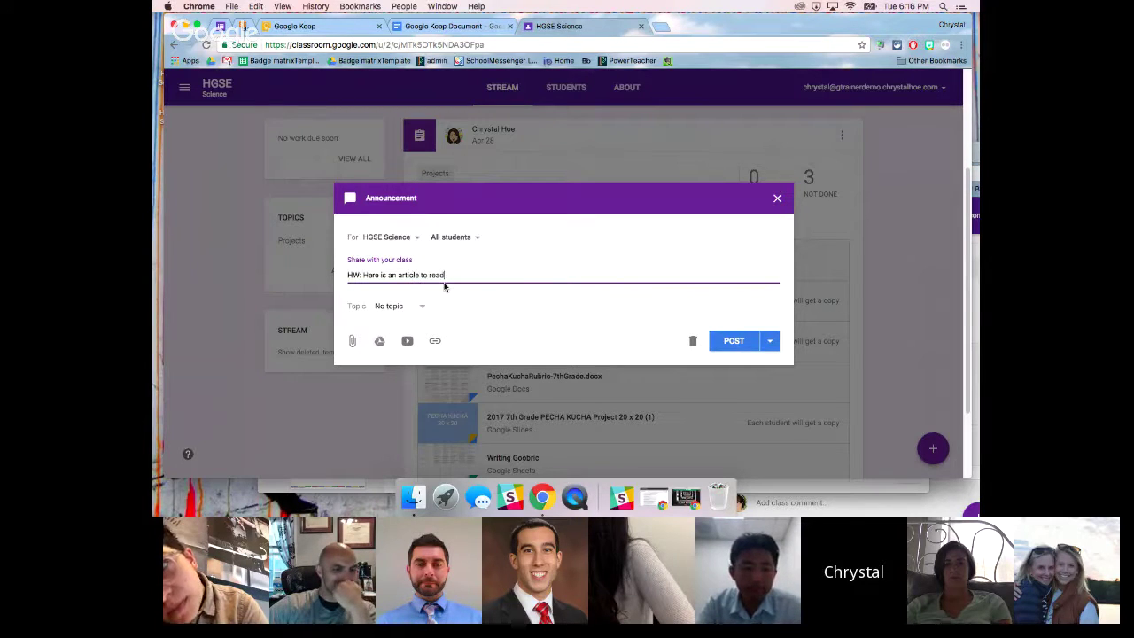
text(:)
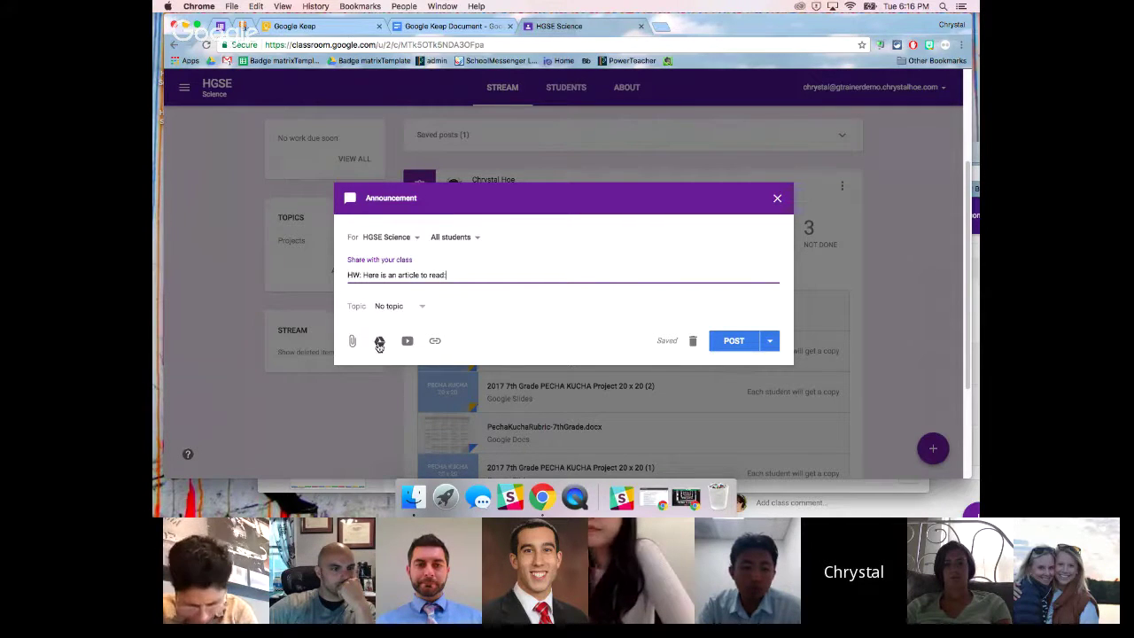
Step: Attach the web link of the open ScholarWorks article on differentiation using Chromebooks to the announcement
click(407, 340)
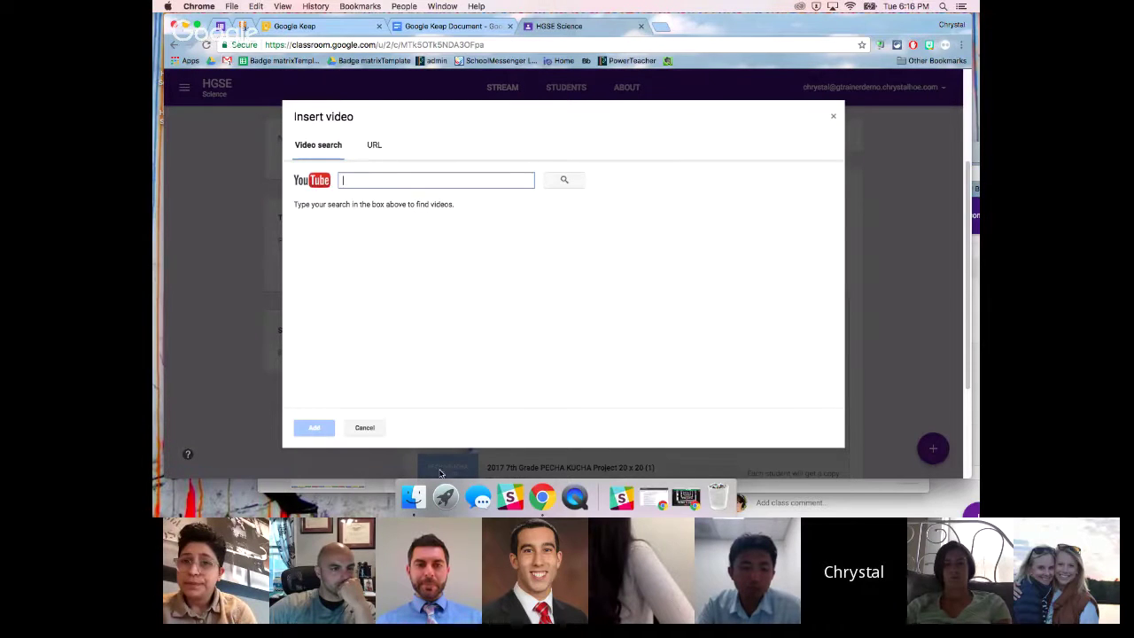
click(364, 427)
click(435, 342)
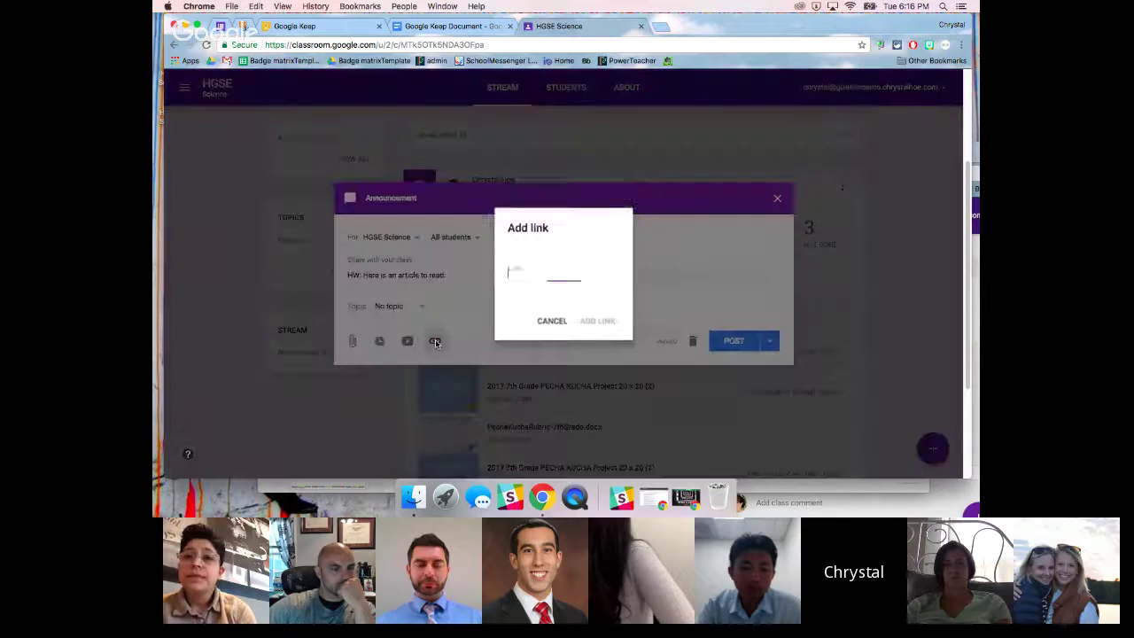
click(244, 27)
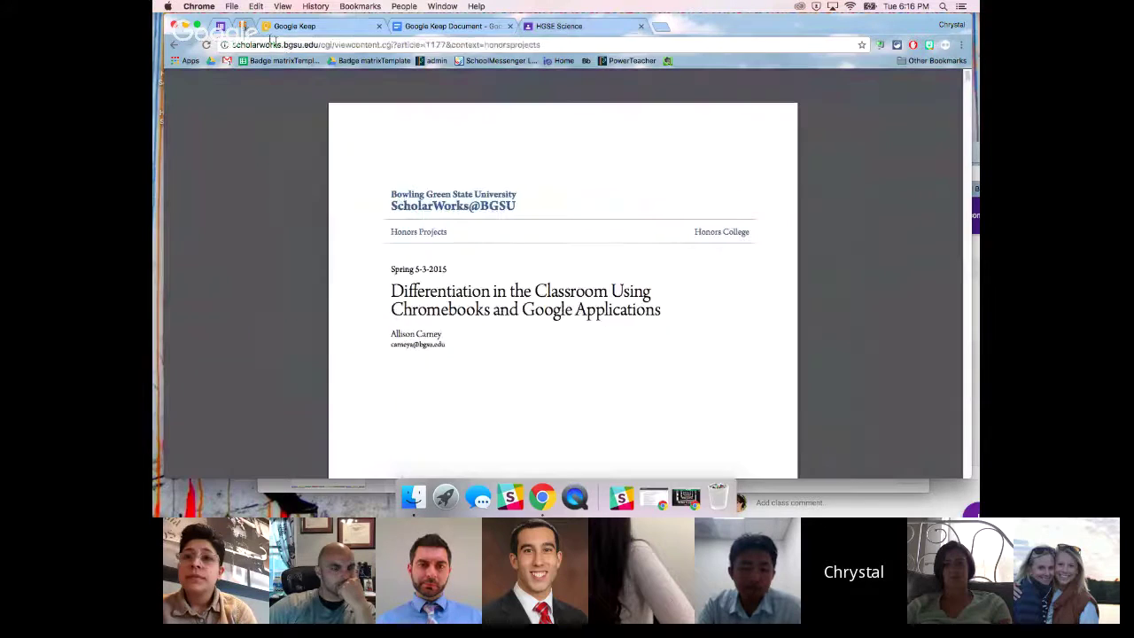
click(533, 30)
text(http://scholarworks.bgsu.edu/cgi/viewcontent.cgi?article=1177&context=honorsprojects)
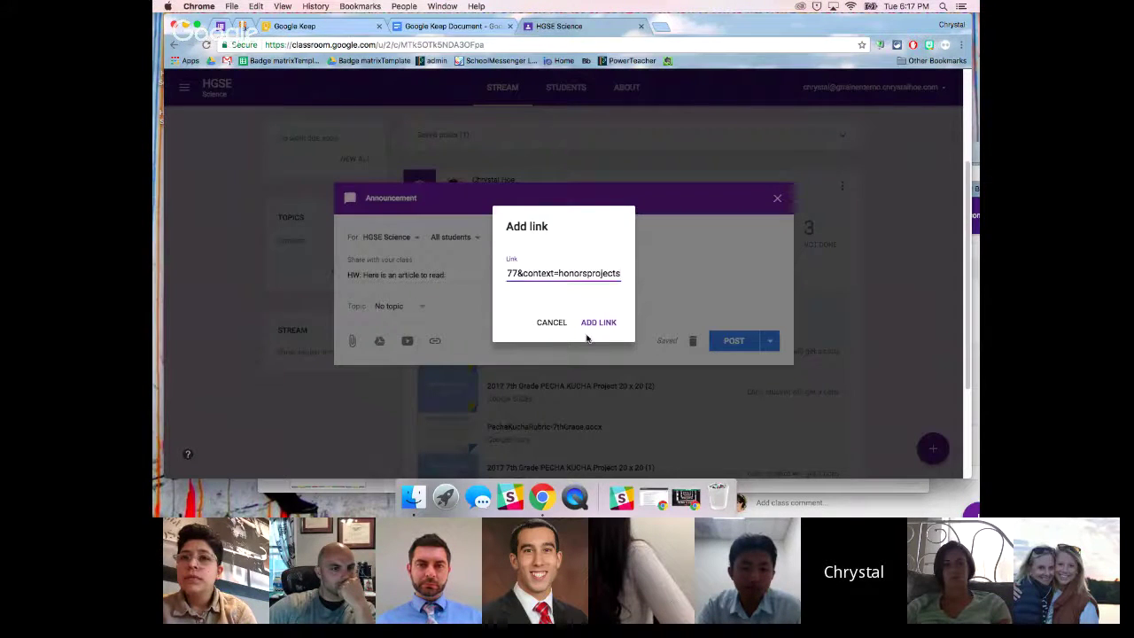
click(599, 322)
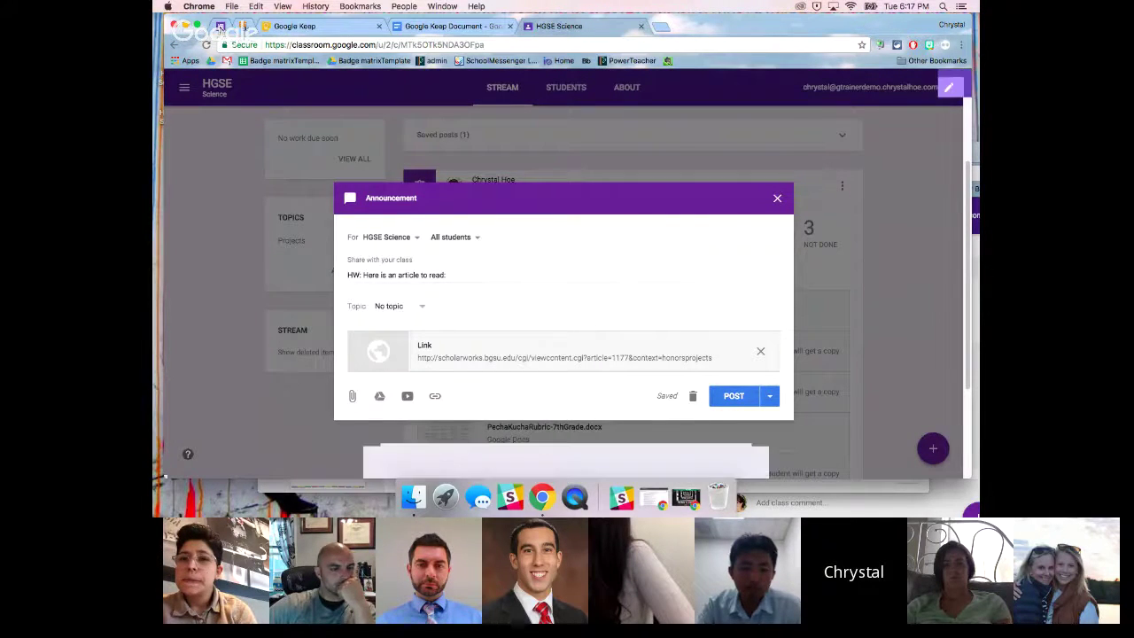
Step: Attach the link of the open "HGSE training sample test" form to the announcement and post it immediately
click(219, 25)
click(300, 47)
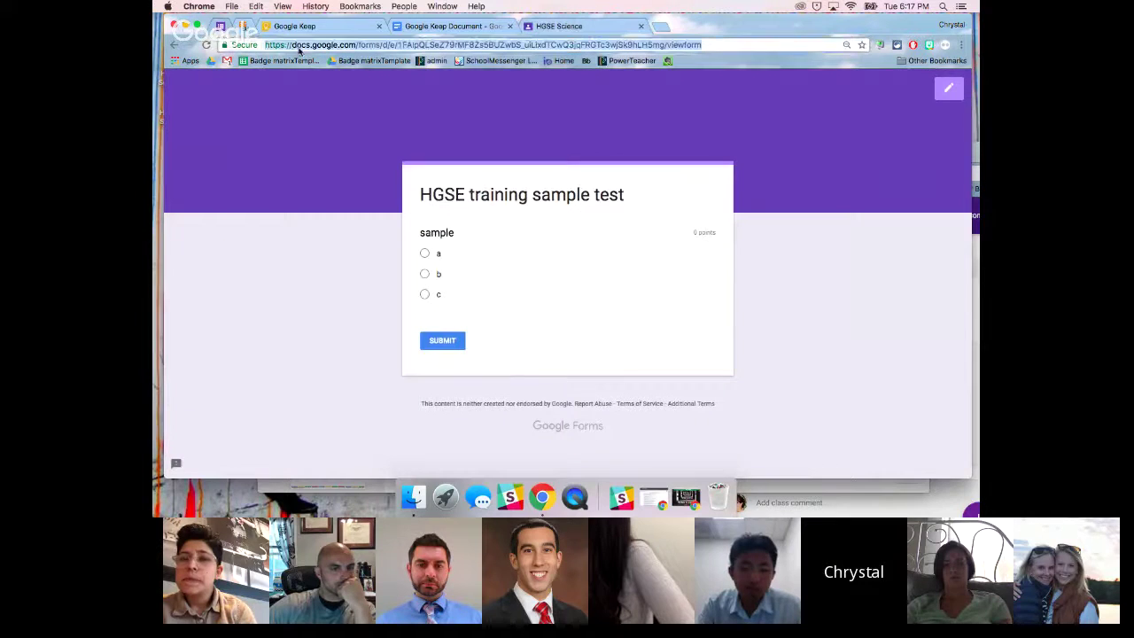
click(544, 27)
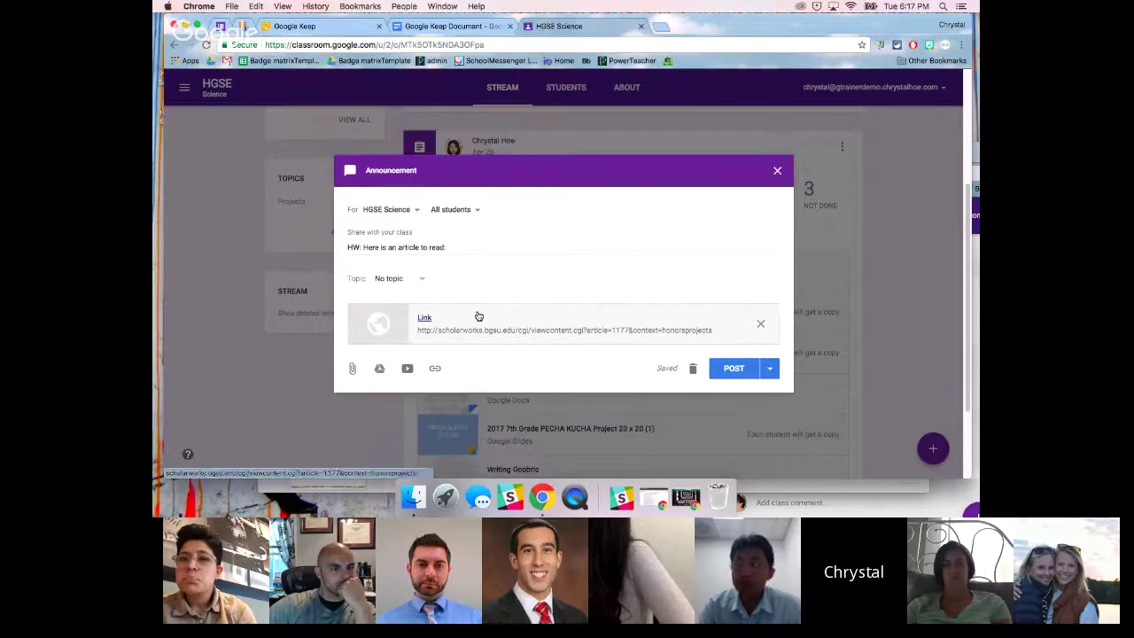
click(436, 368)
key(super+v)
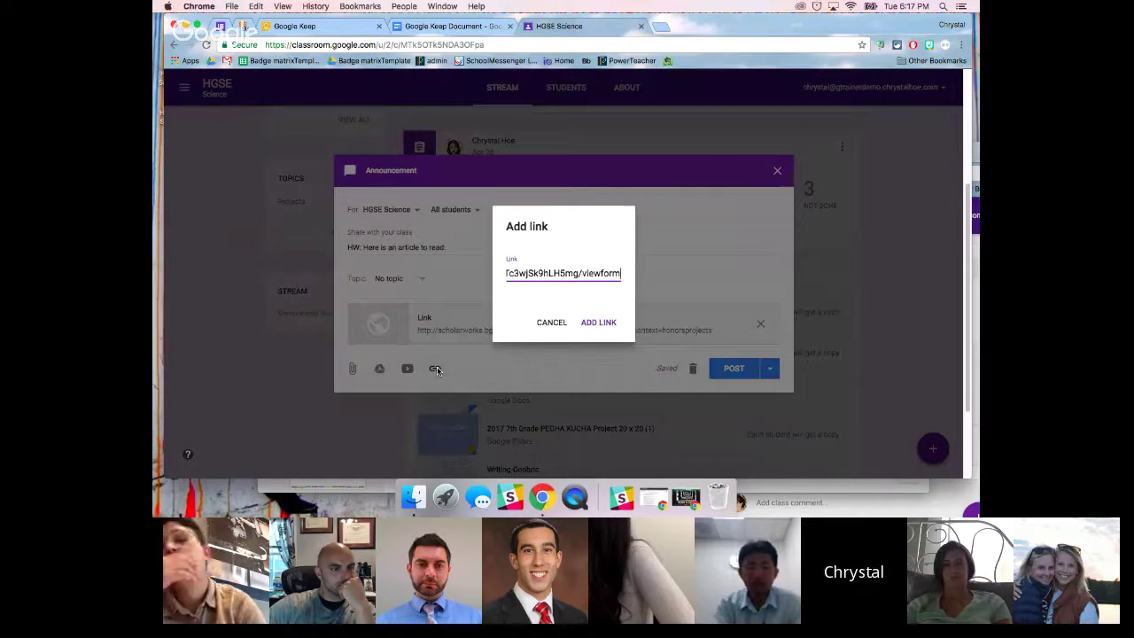
click(600, 325)
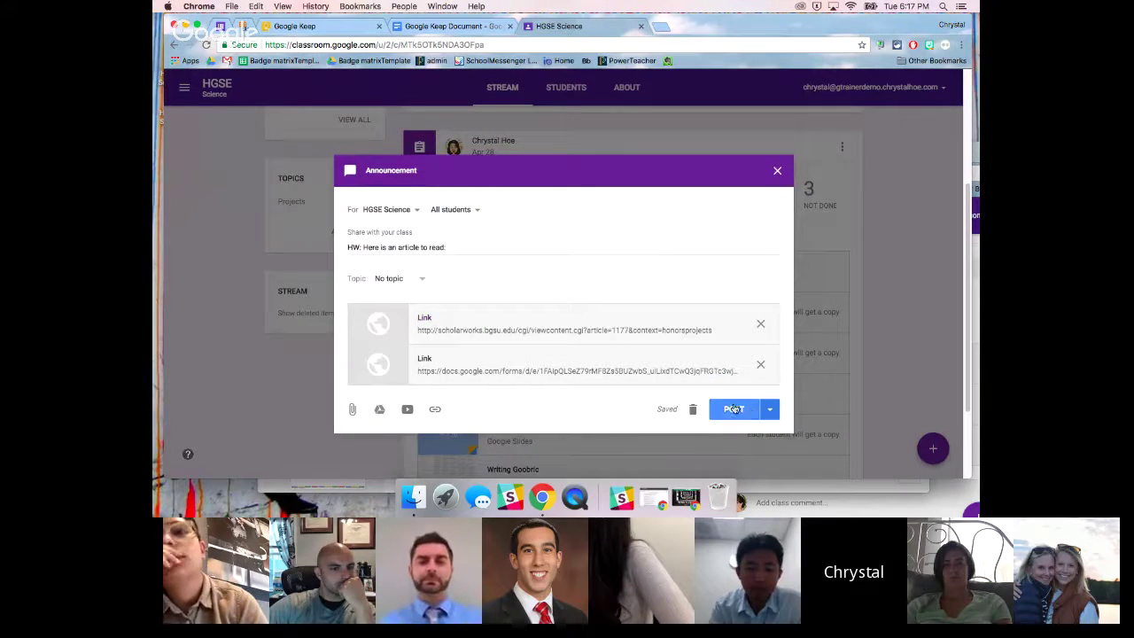
click(770, 411)
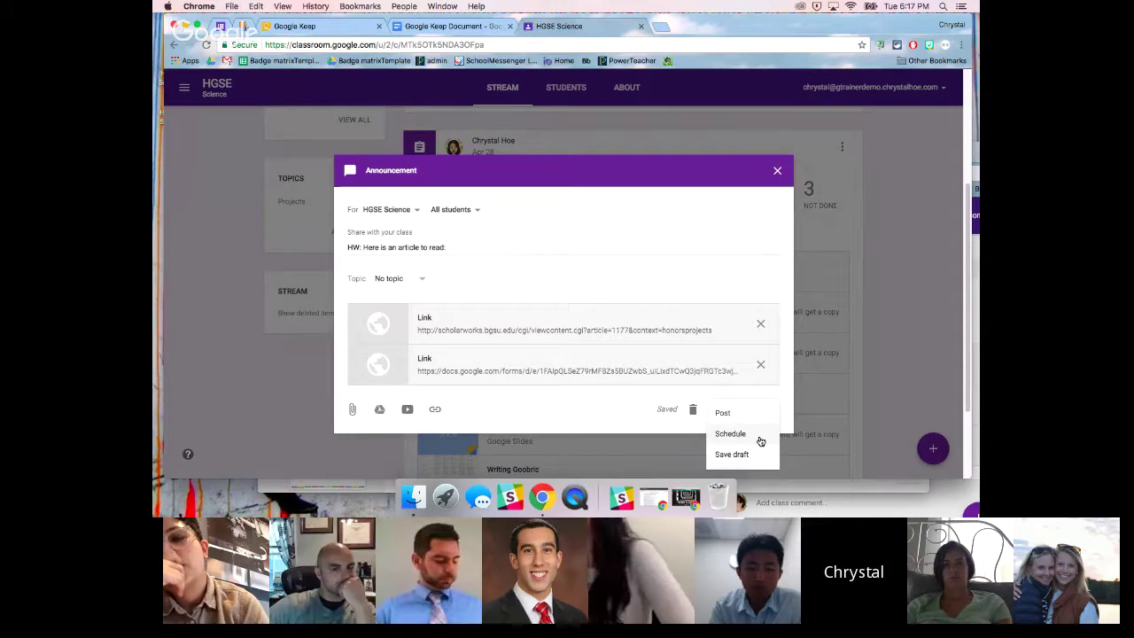
click(726, 414)
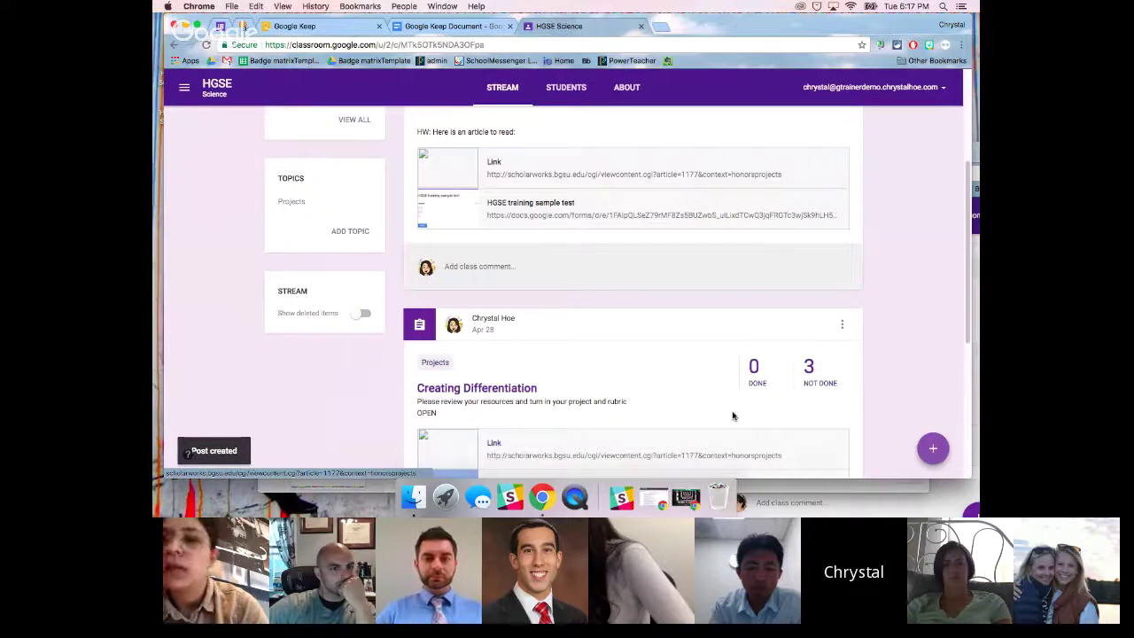
Step: Start a new assignment for all HGSE Science students and title it "Differentiation"
scroll(689, 400, up, 1)
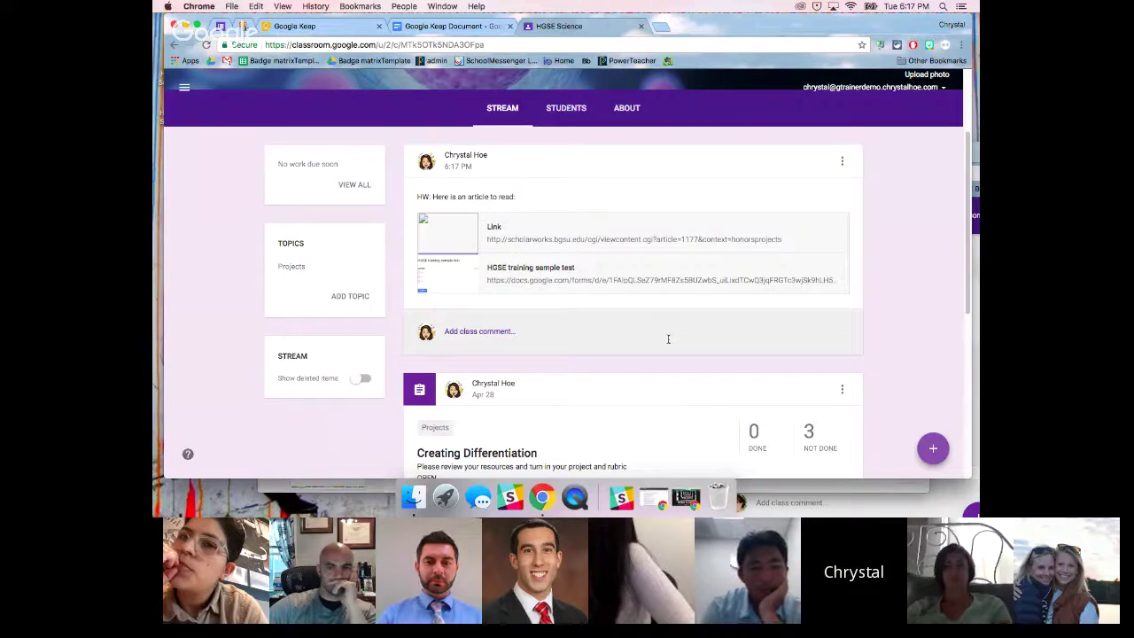
scroll(705, 406, down, 1)
scroll(705, 406, down, 2)
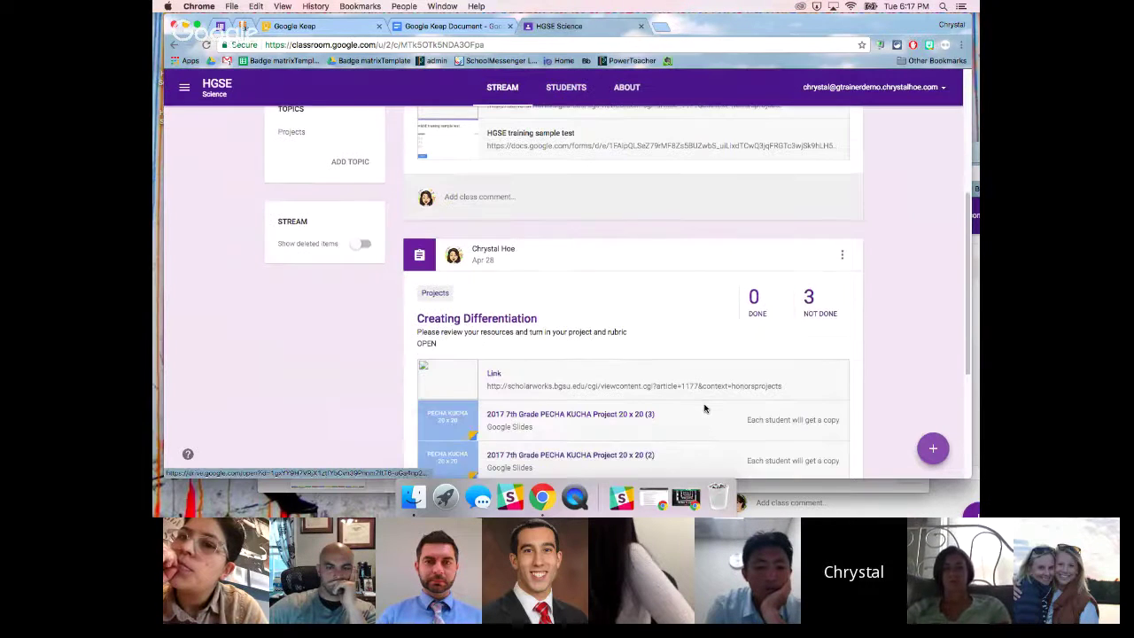
mouse_move(924, 444)
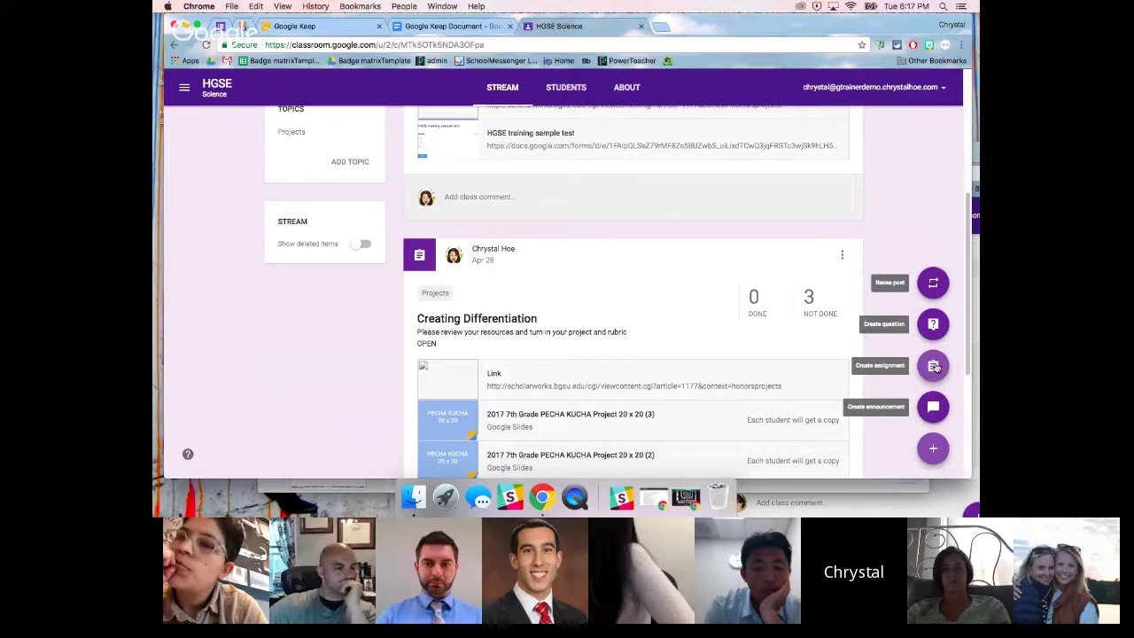
click(935, 366)
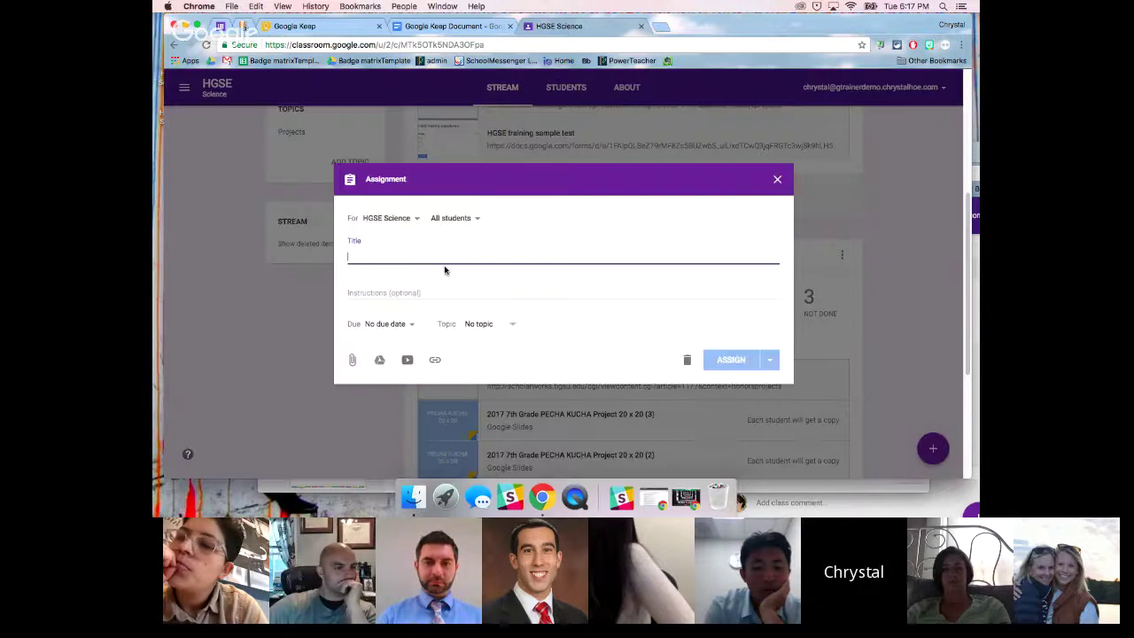
text(Differentiation)
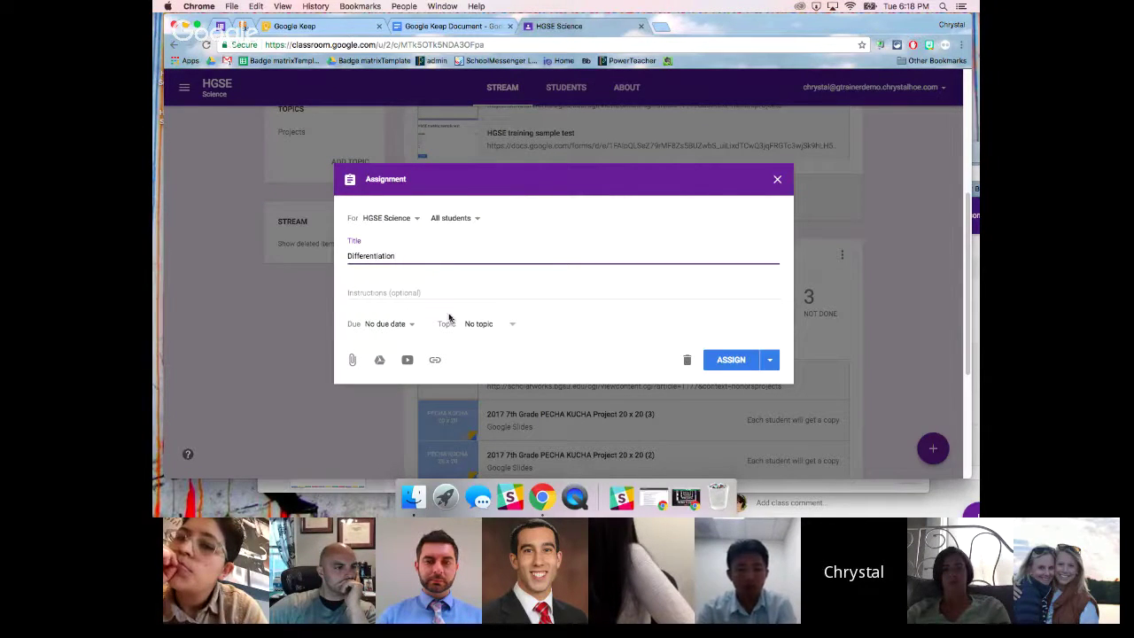
Step: Enter the assignment instructions "Please check out the following and then submit your example" and set the topic to Projects
click(435, 292)
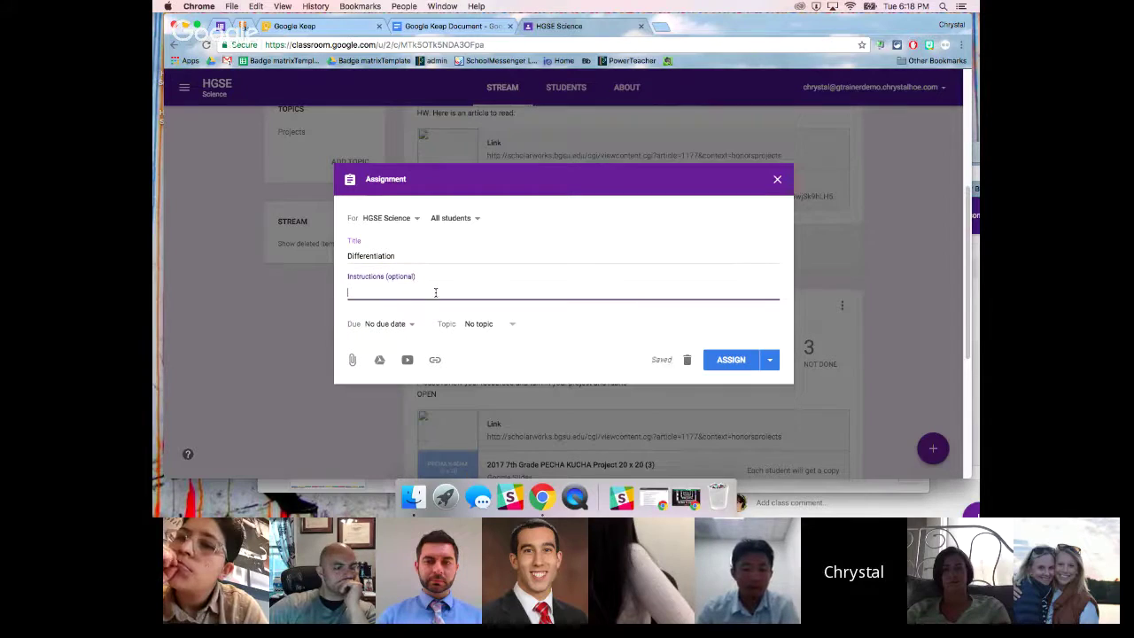
text(Please check ou)
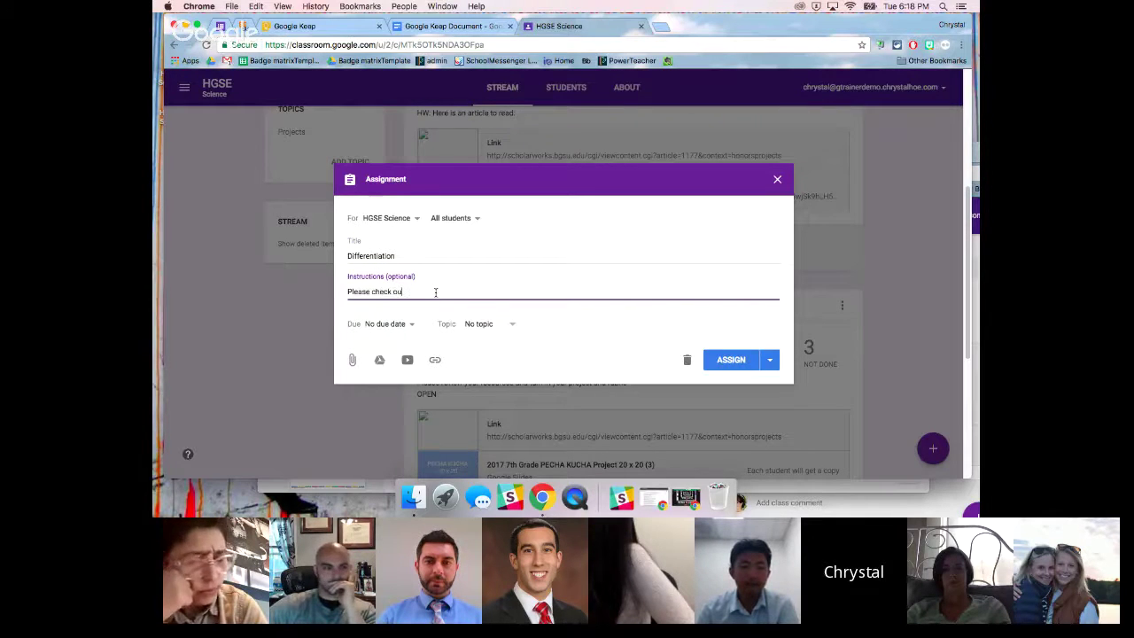
text(t the fol)
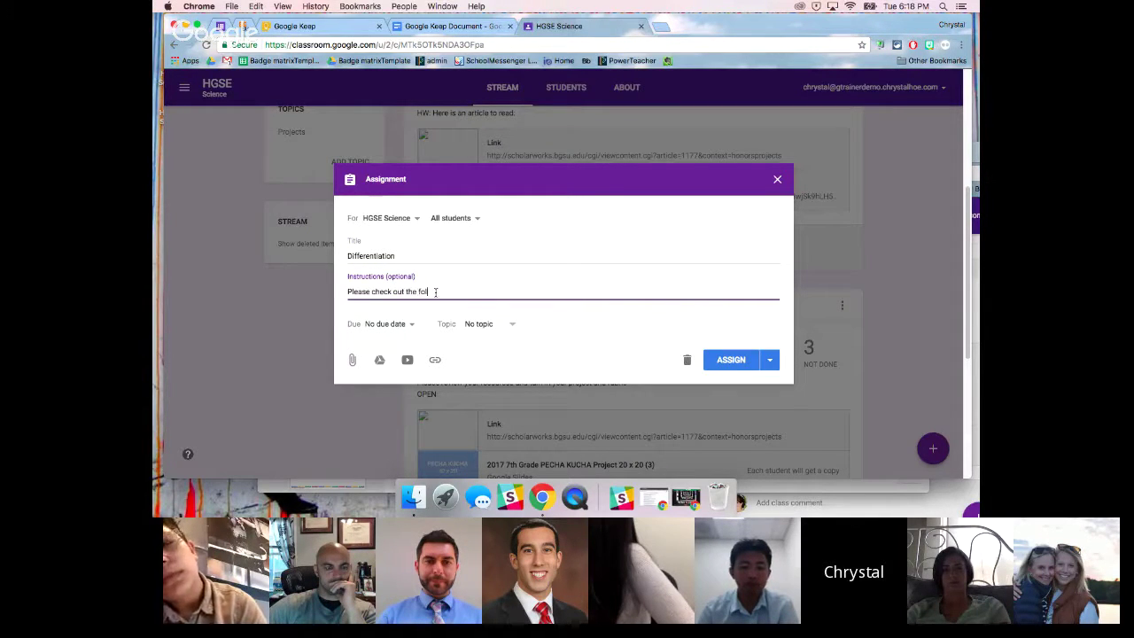
text(lowing and then)
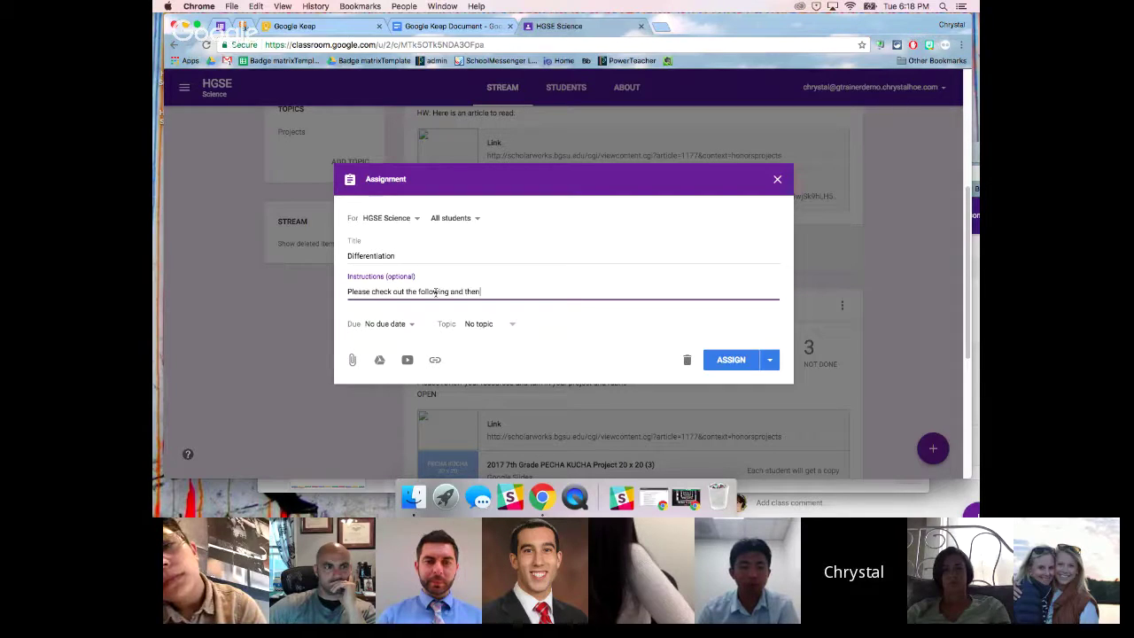
text( submit your e)
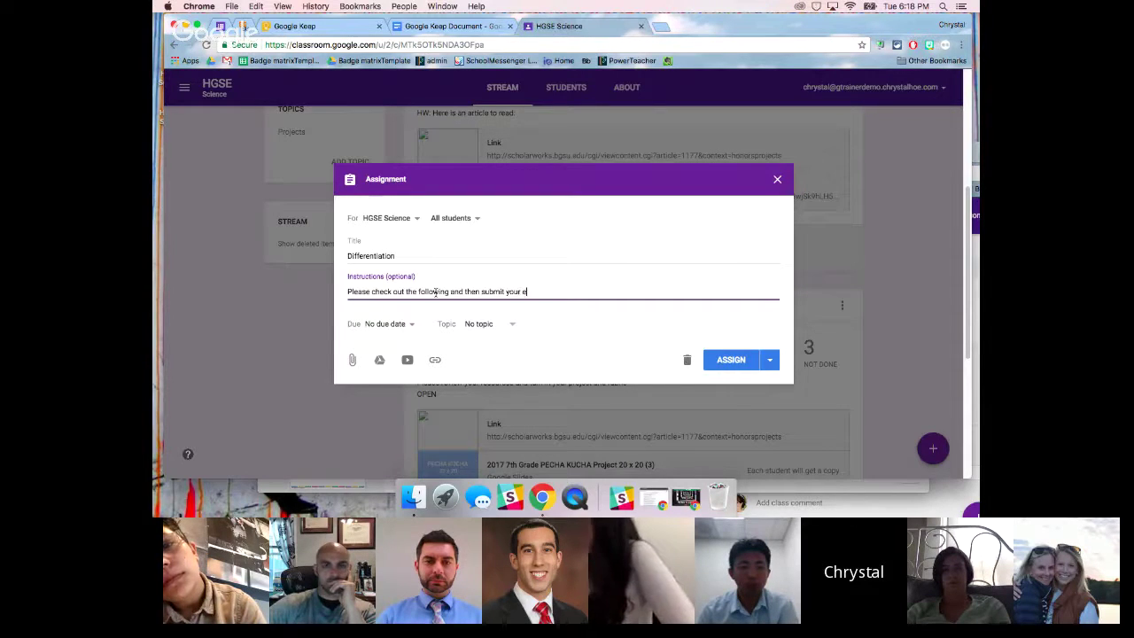
text(xample)
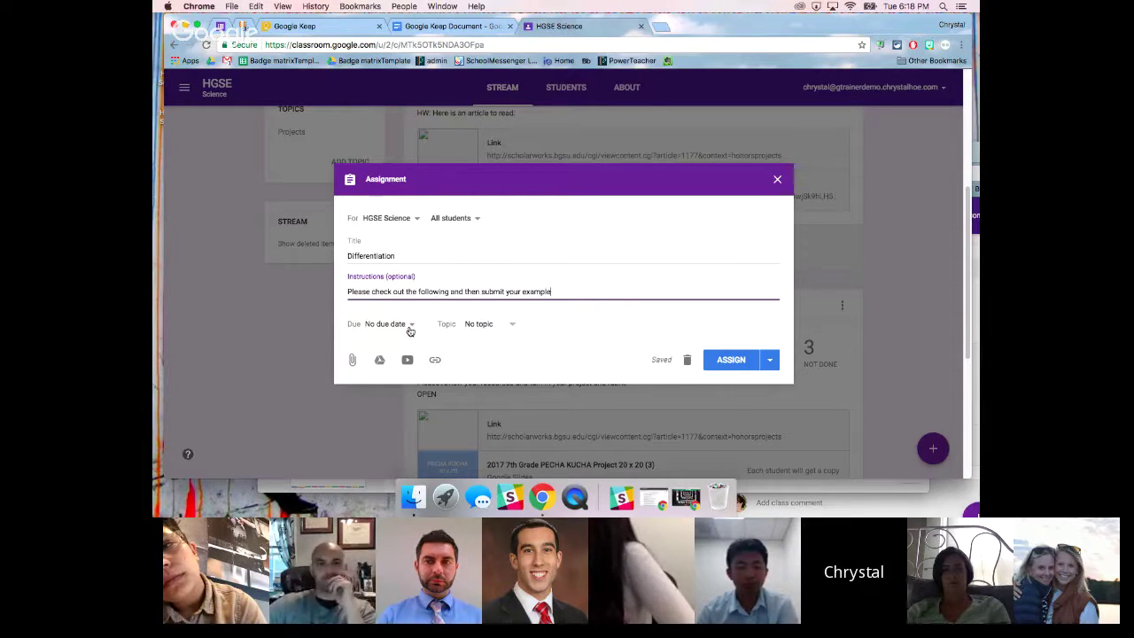
click(499, 325)
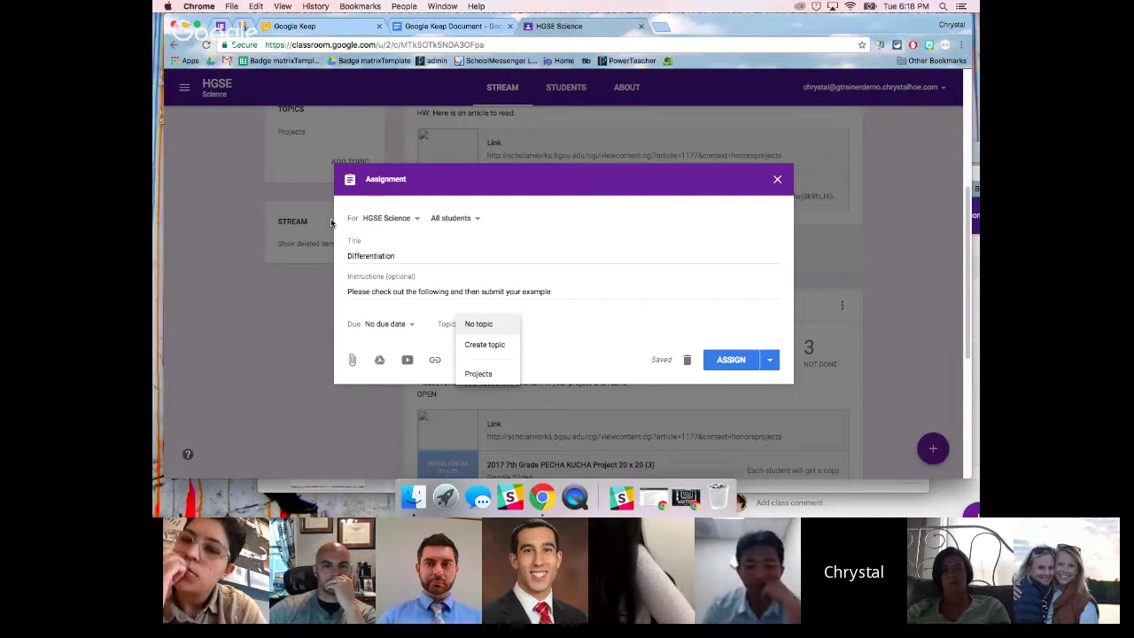
click(497, 375)
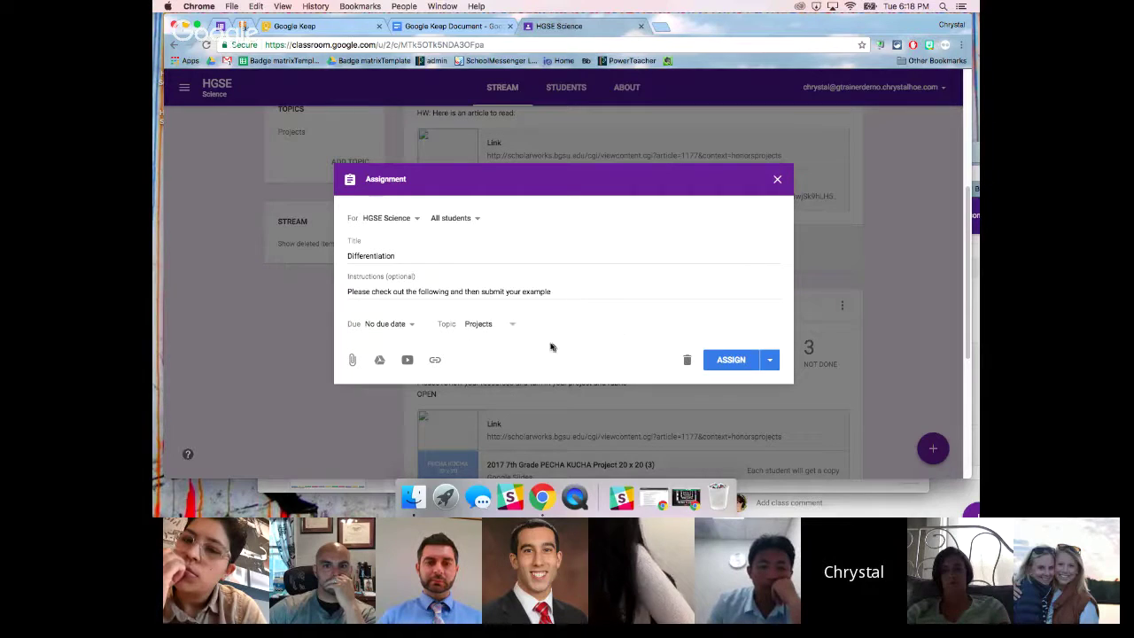
Step: Attach the three 2017 7th Grade PECHA KUCHA templates, Writing Goobric and PechaKuchaRubric-7thGrade.docx from Google Drive to the assignment
scroll(582, 357, down, 1)
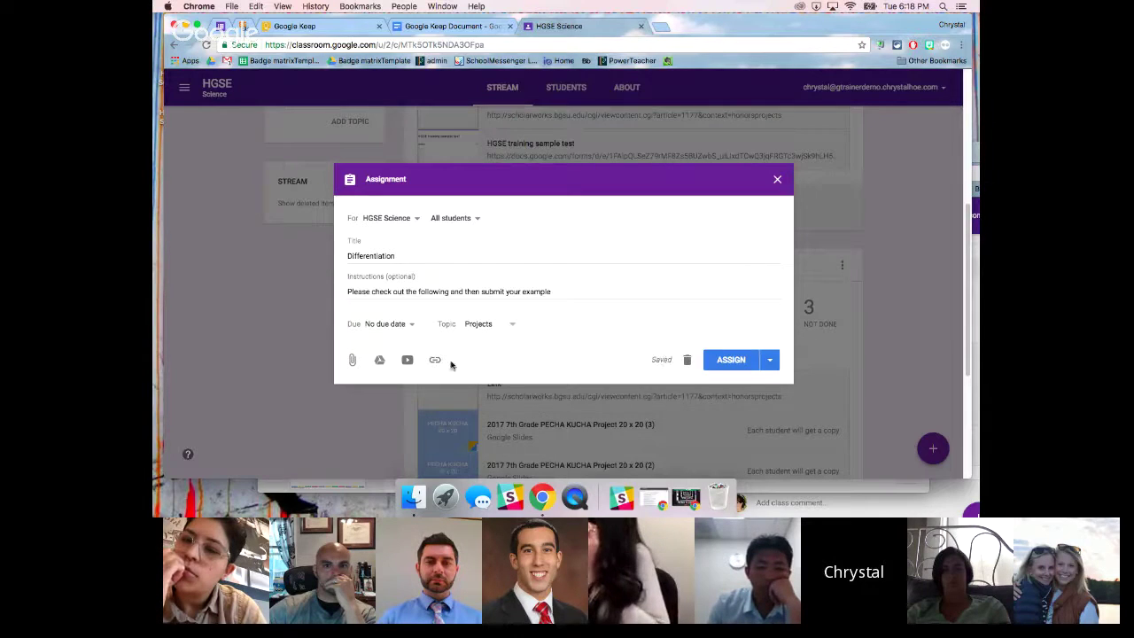
click(379, 363)
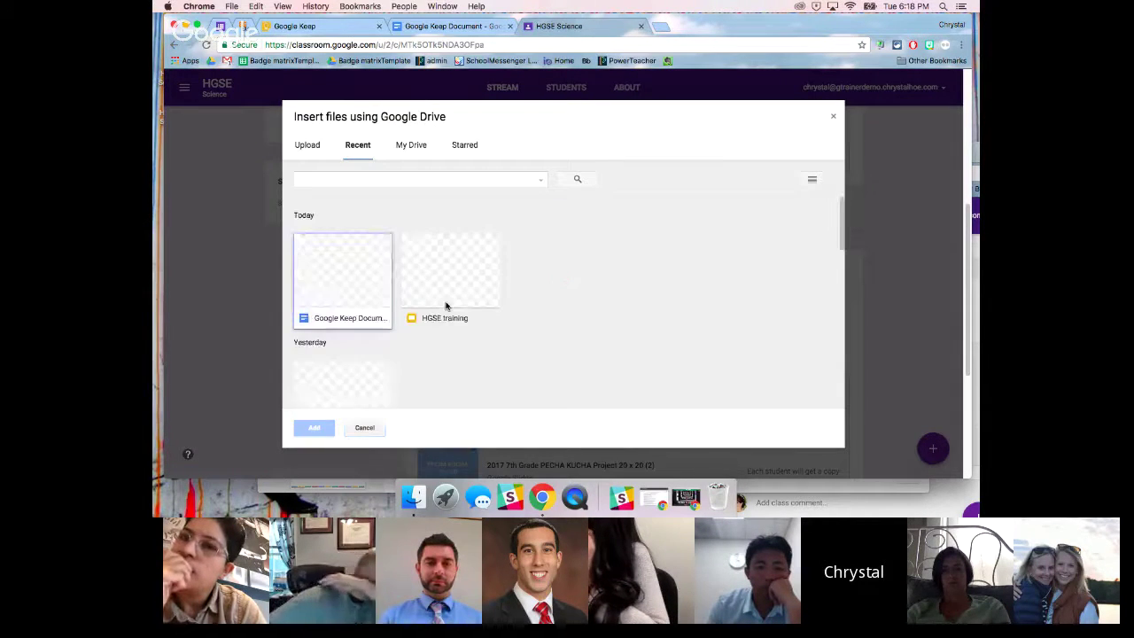
scroll(572, 342, down, 1)
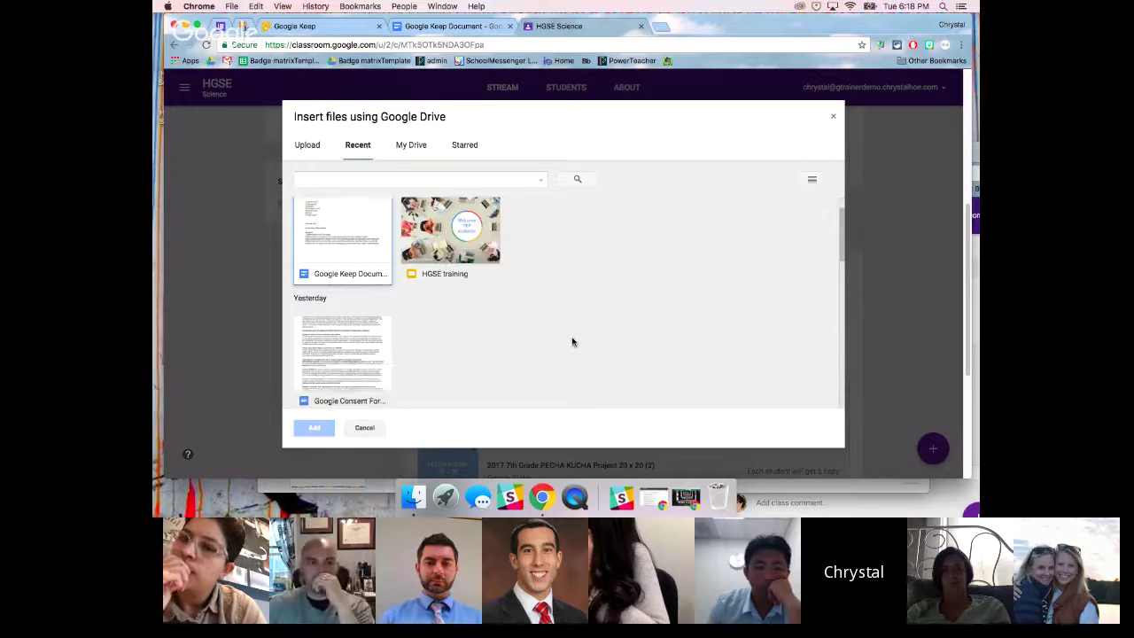
scroll(571, 342, down, 5)
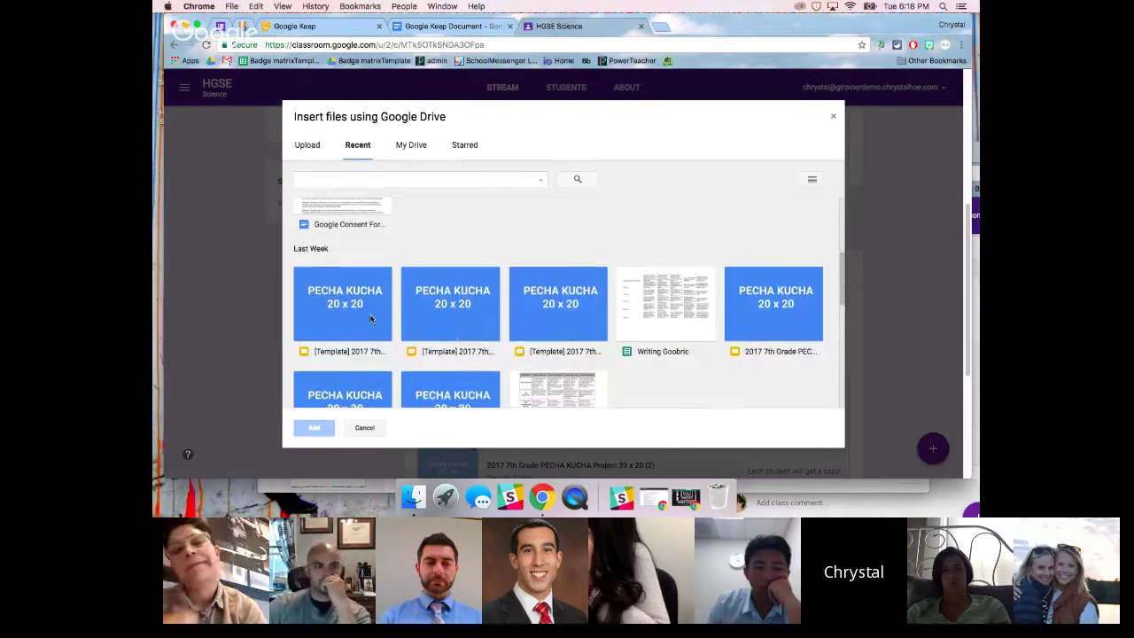
click(365, 312)
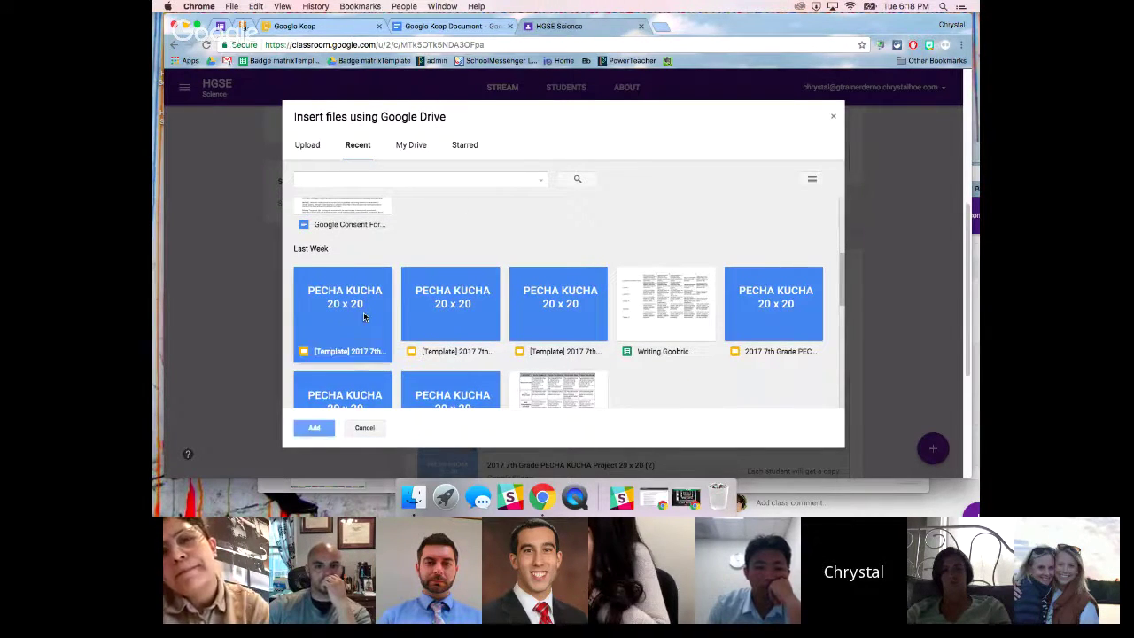
click(453, 310)
click(547, 313)
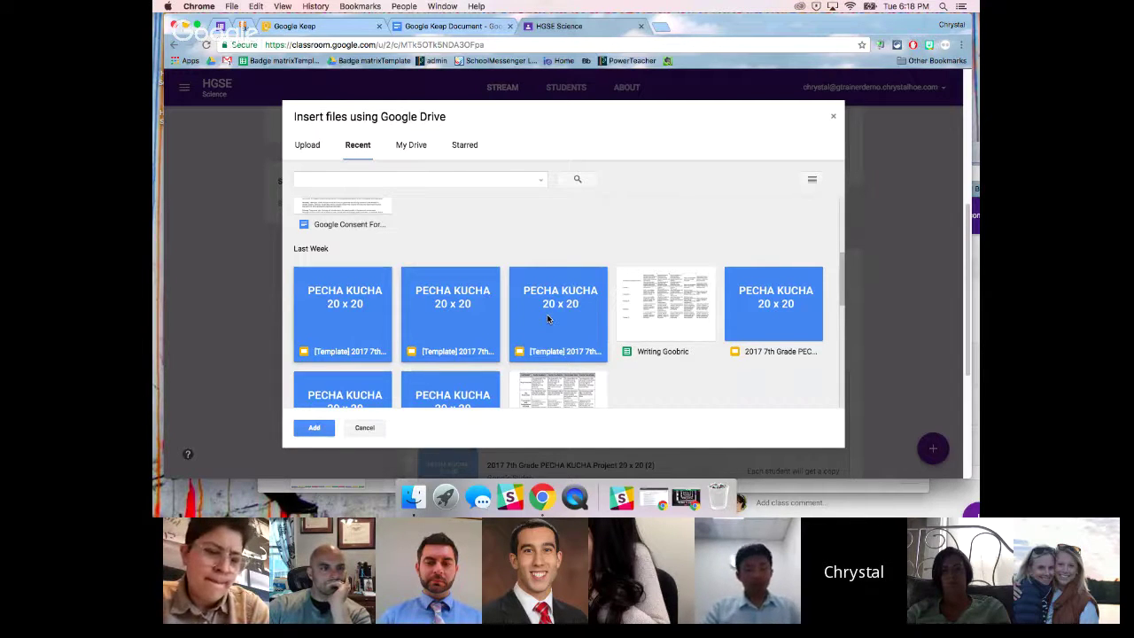
click(692, 312)
scroll(709, 310, down, 2)
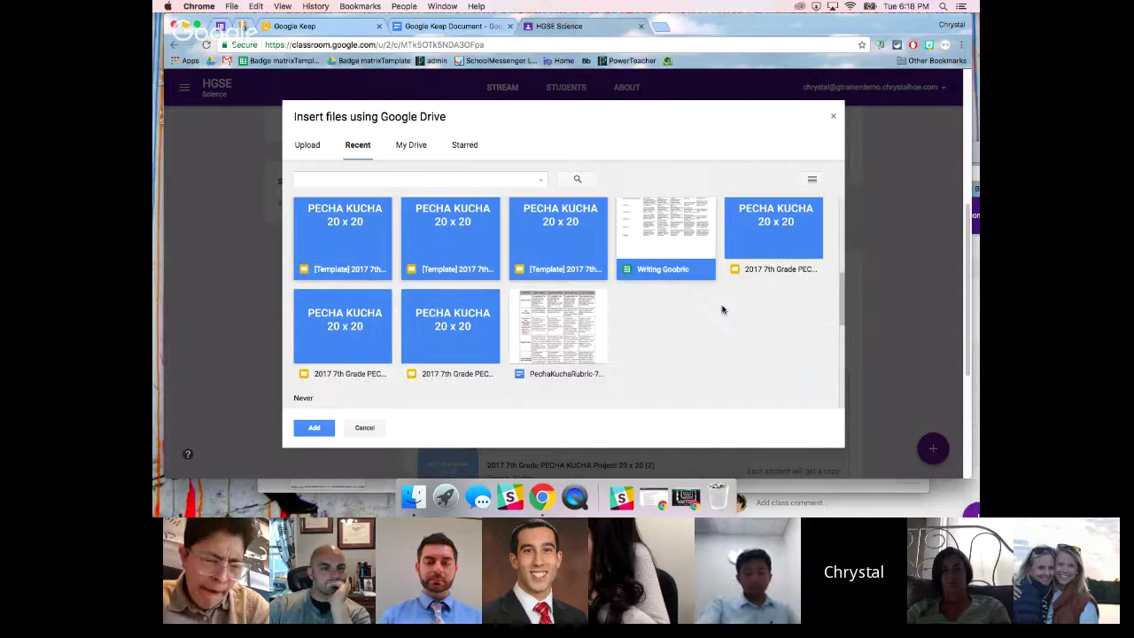
click(541, 335)
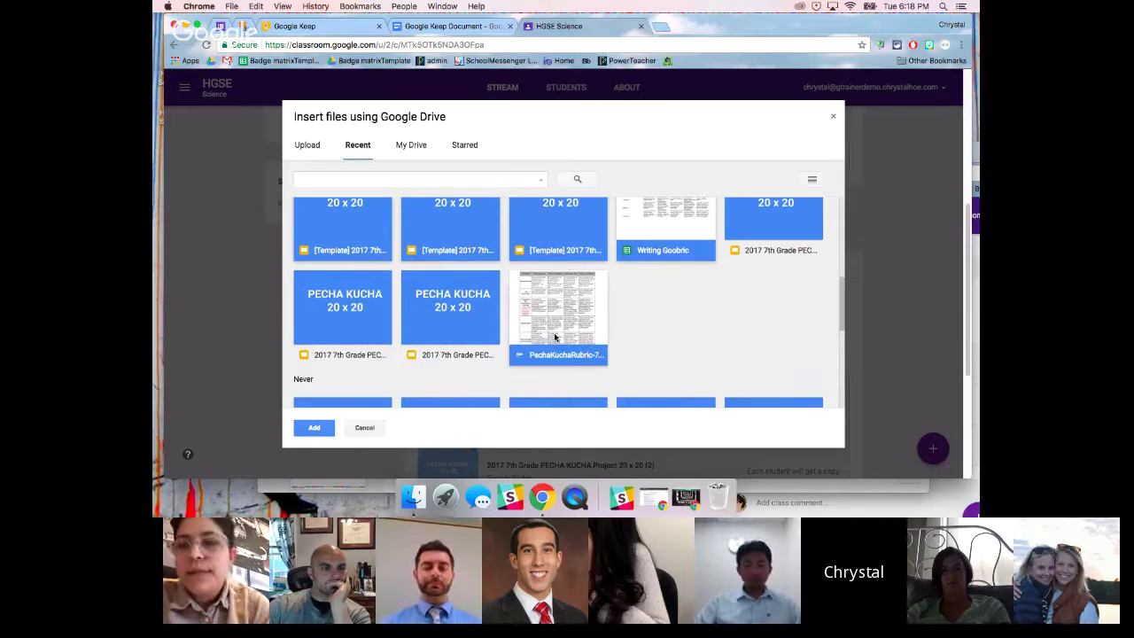
click(314, 427)
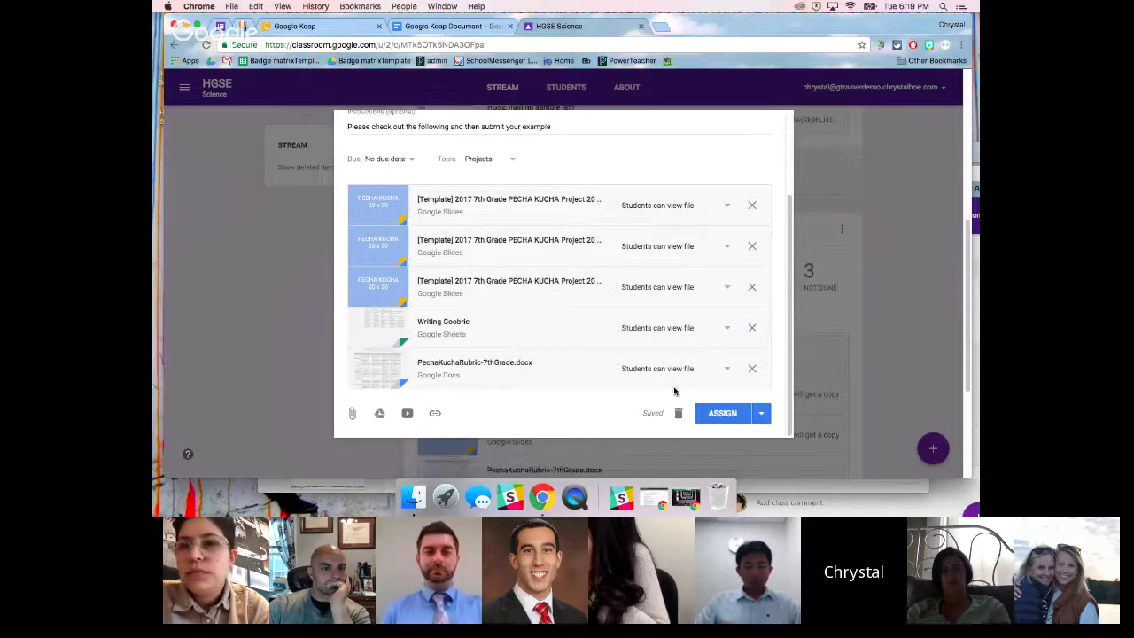
Step: Set all three PECHA KUCHA templates to "Make a copy for each student" and assign the Differentiation assignment
click(716, 209)
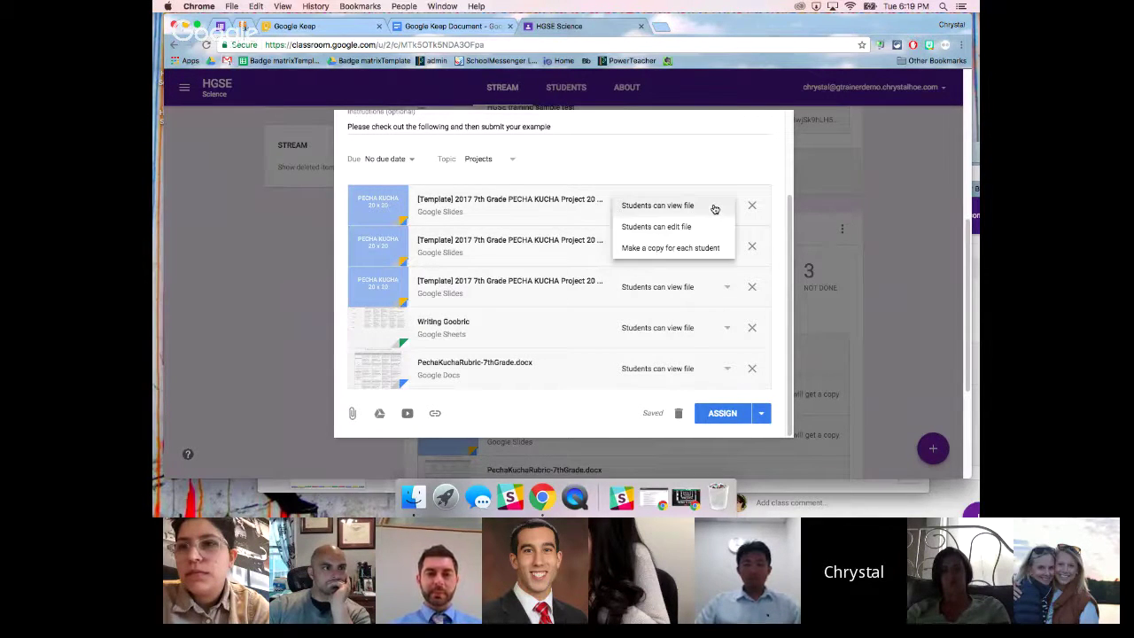
click(699, 248)
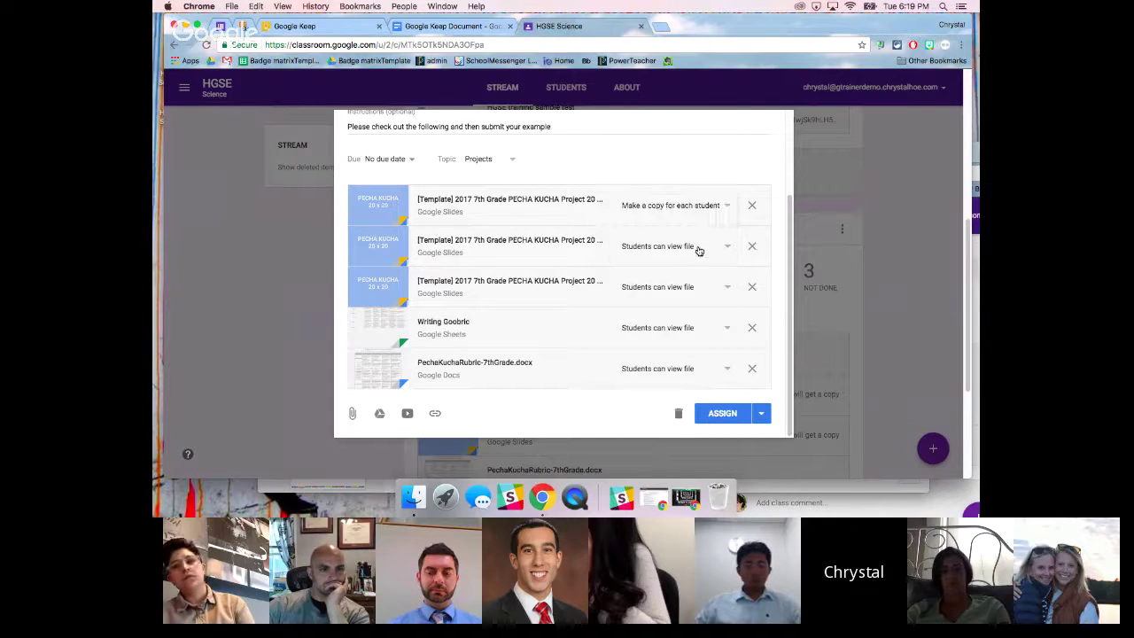
click(700, 247)
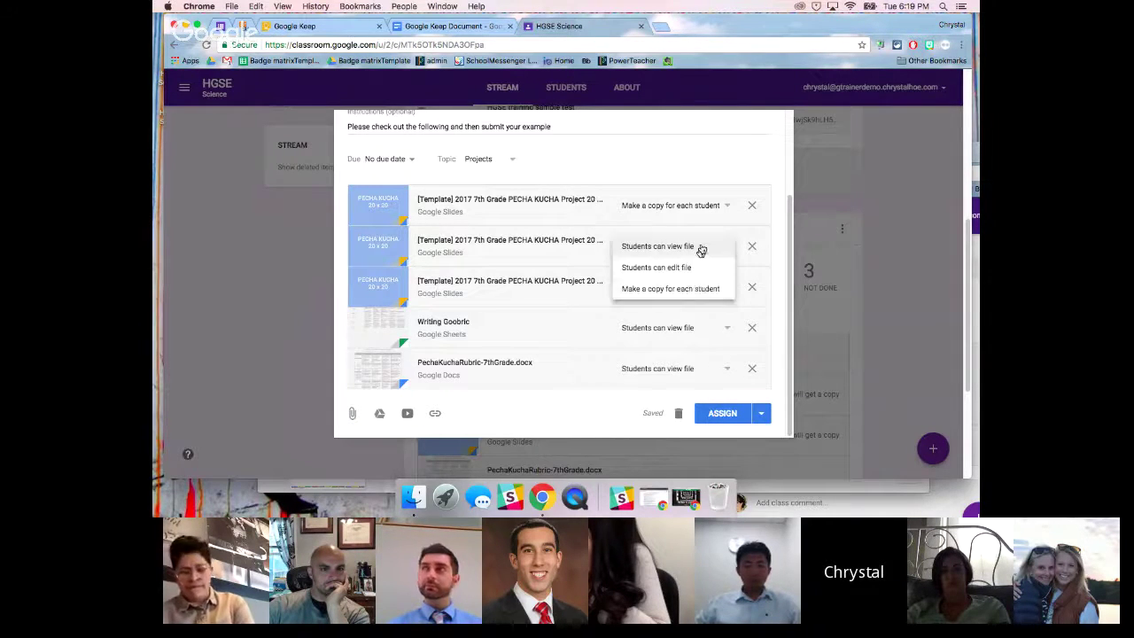
click(689, 291)
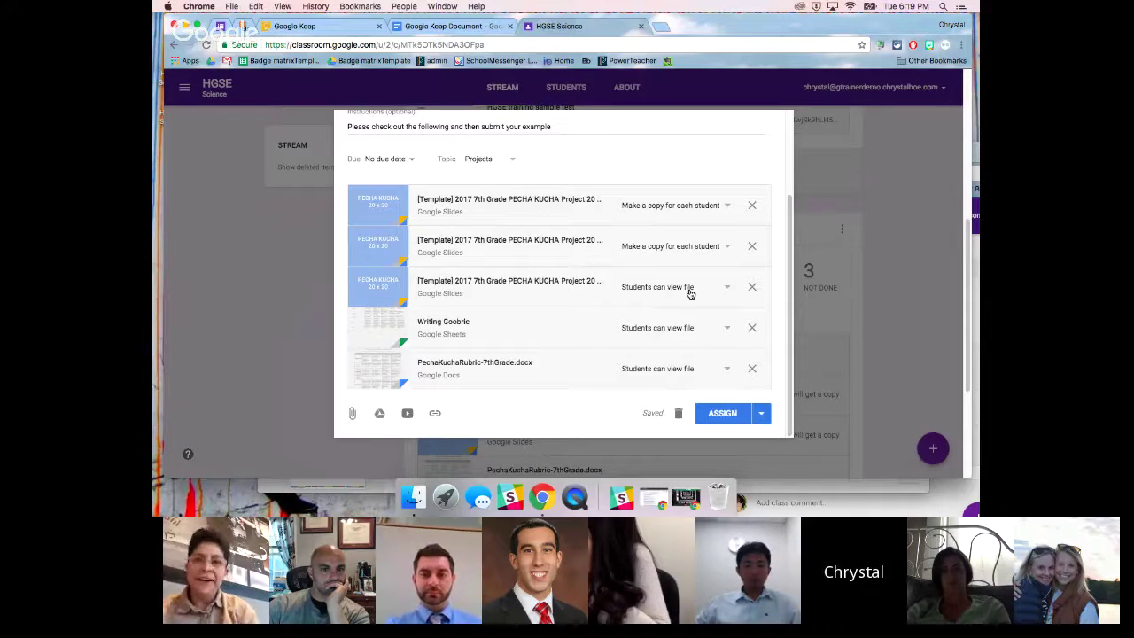
click(690, 293)
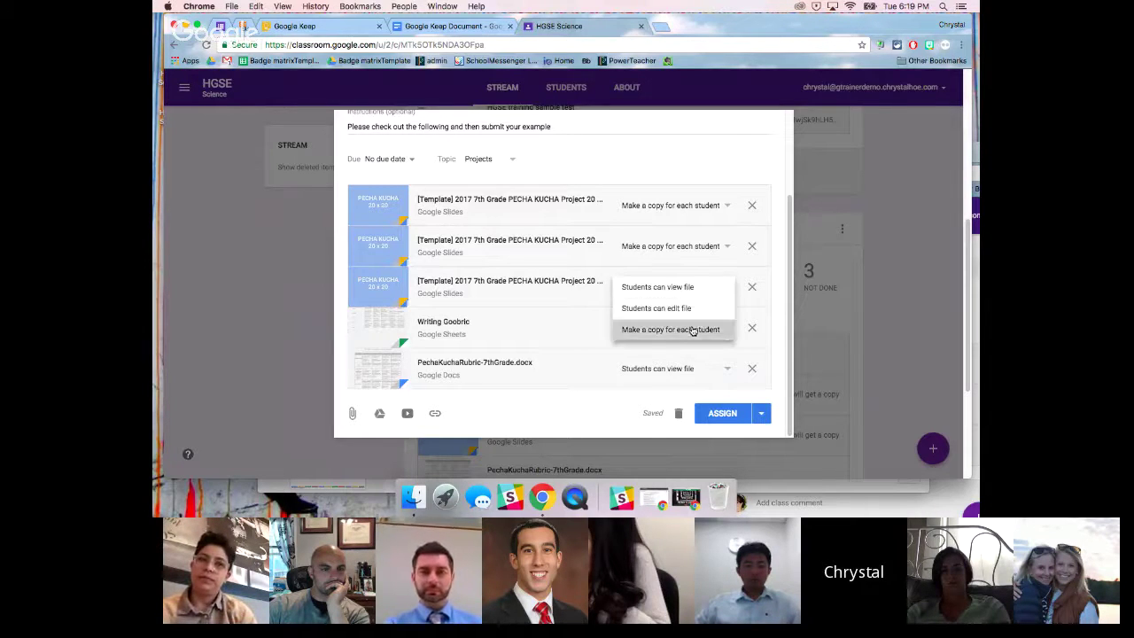
click(694, 330)
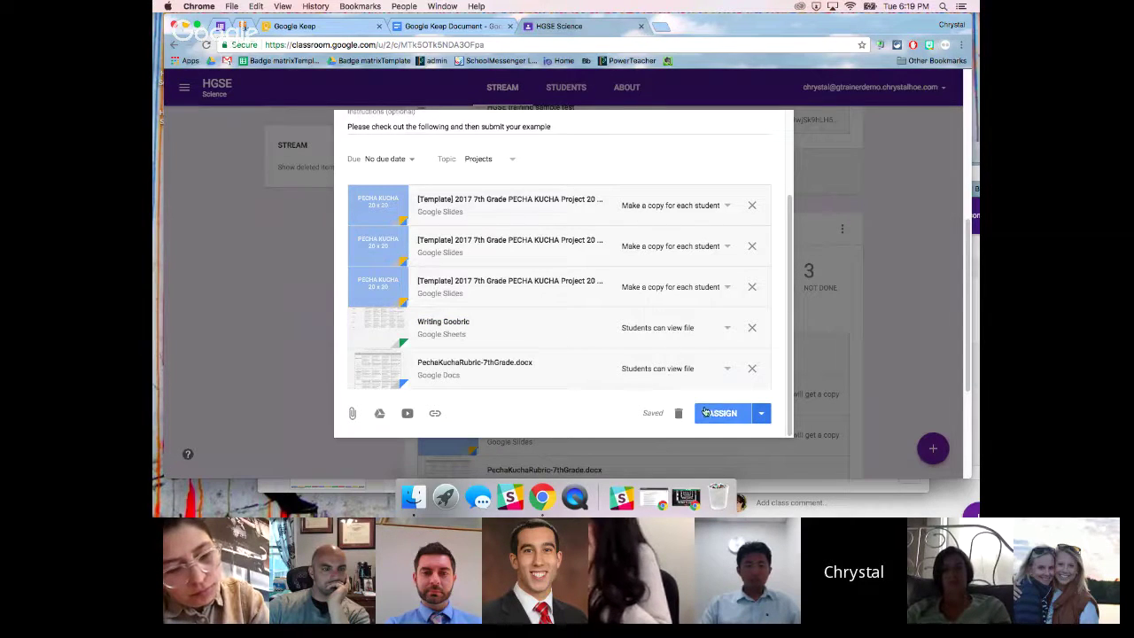
click(713, 413)
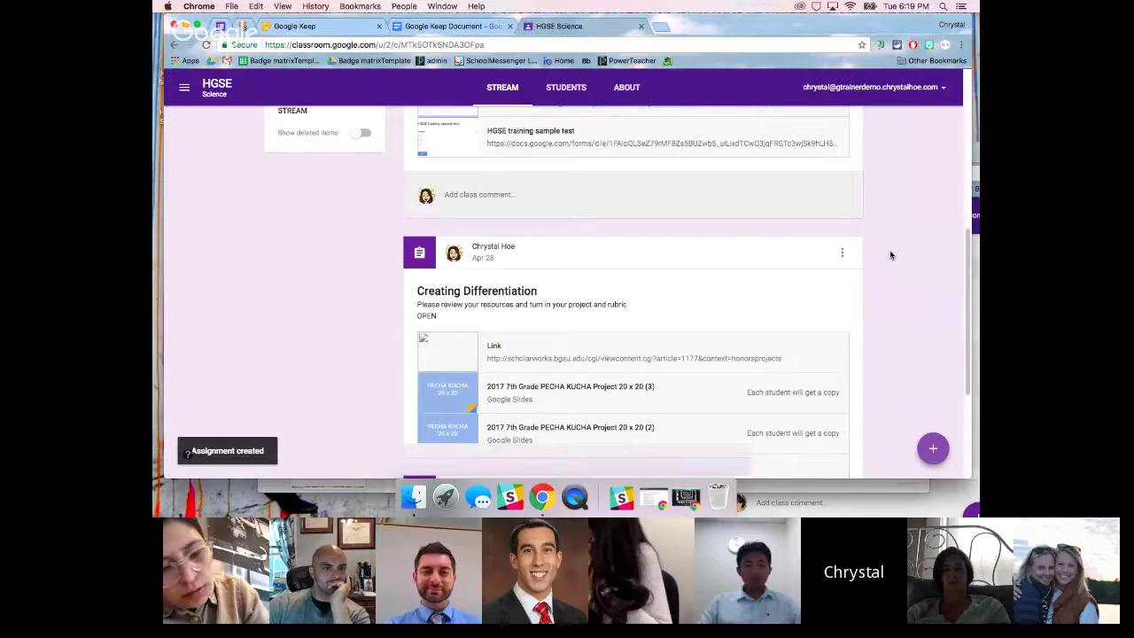
scroll(729, 219, up, 3)
scroll(730, 219, up, 2)
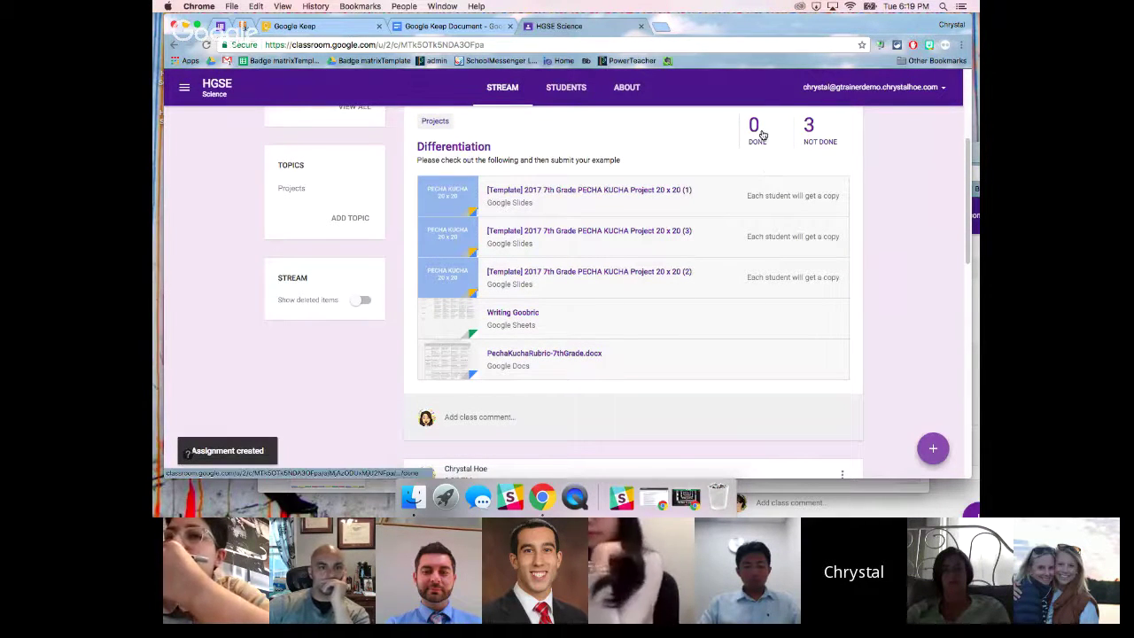
scroll(762, 157, up, 1)
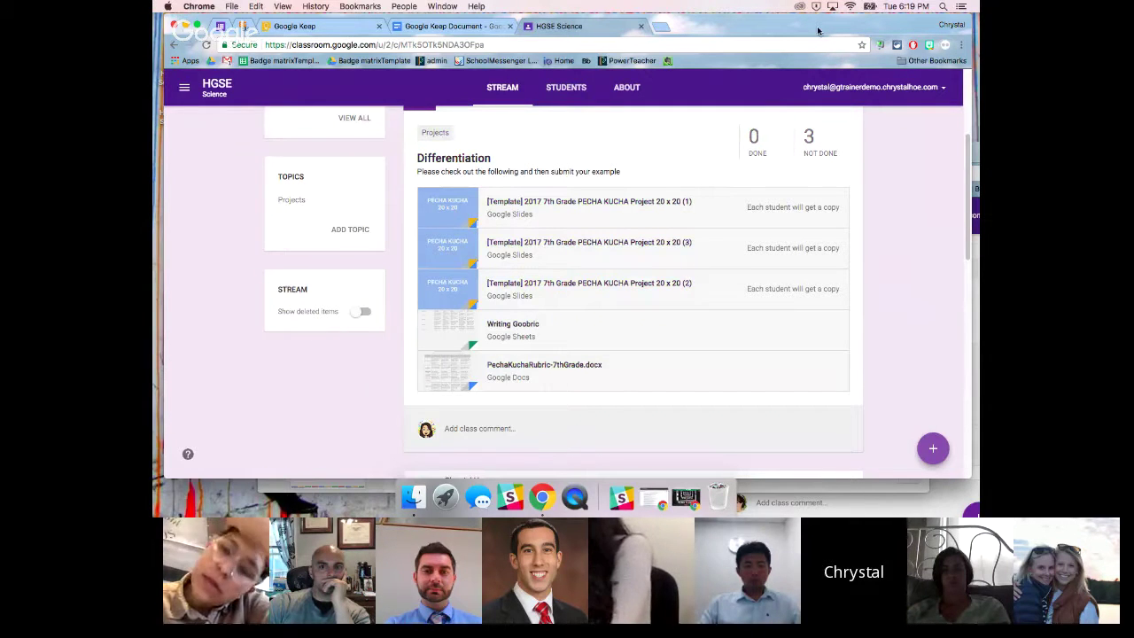
Step: Bring the student account's HGSE Science window in front of the teacher window and widen it
drag(818, 31, 784, 31)
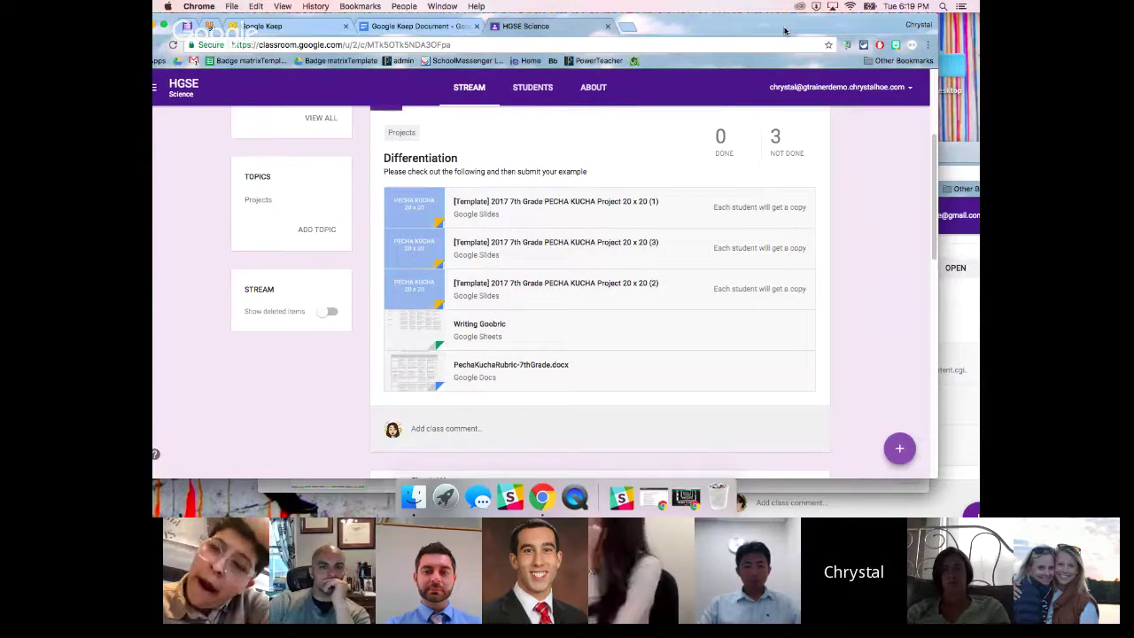
click(949, 149)
drag(950, 149, 794, 38)
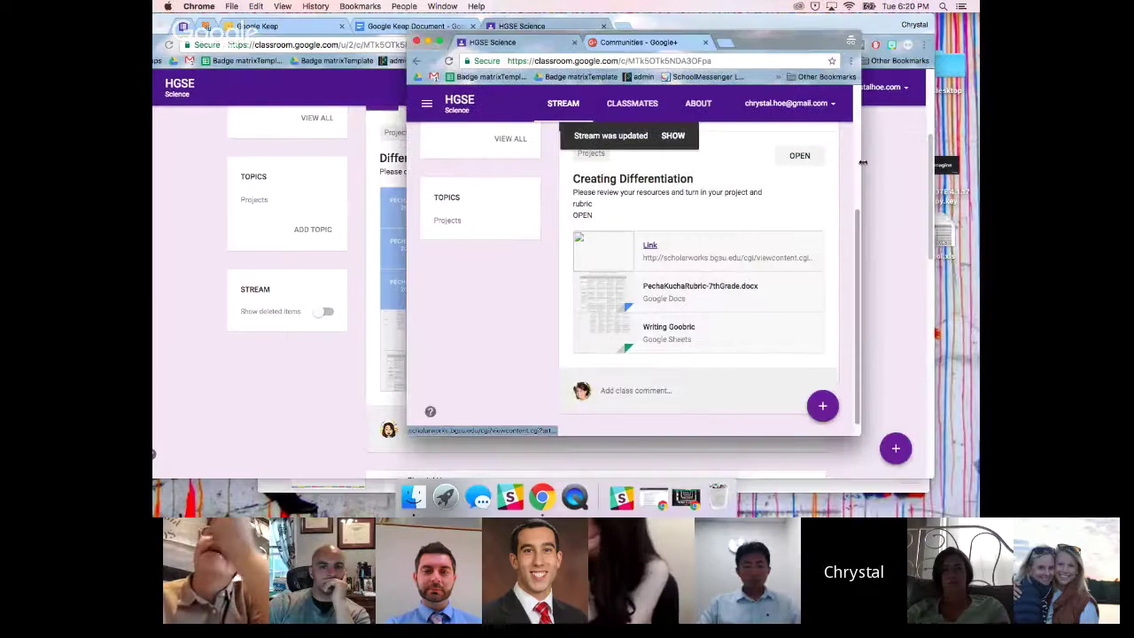
drag(863, 162, 980, 162)
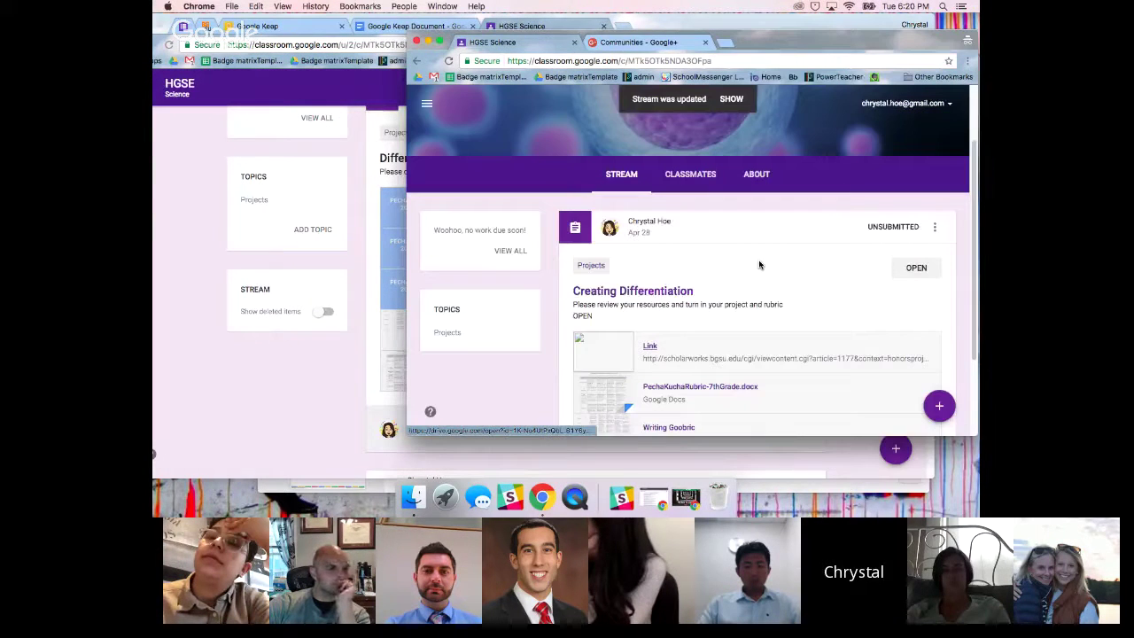
Step: Open the student's Creating Differentiation assignment and make a new copy of the removed file 2017 7th Grade PECHA KUCHA Project 20 x 20 (3)
scroll(753, 275, down, 2)
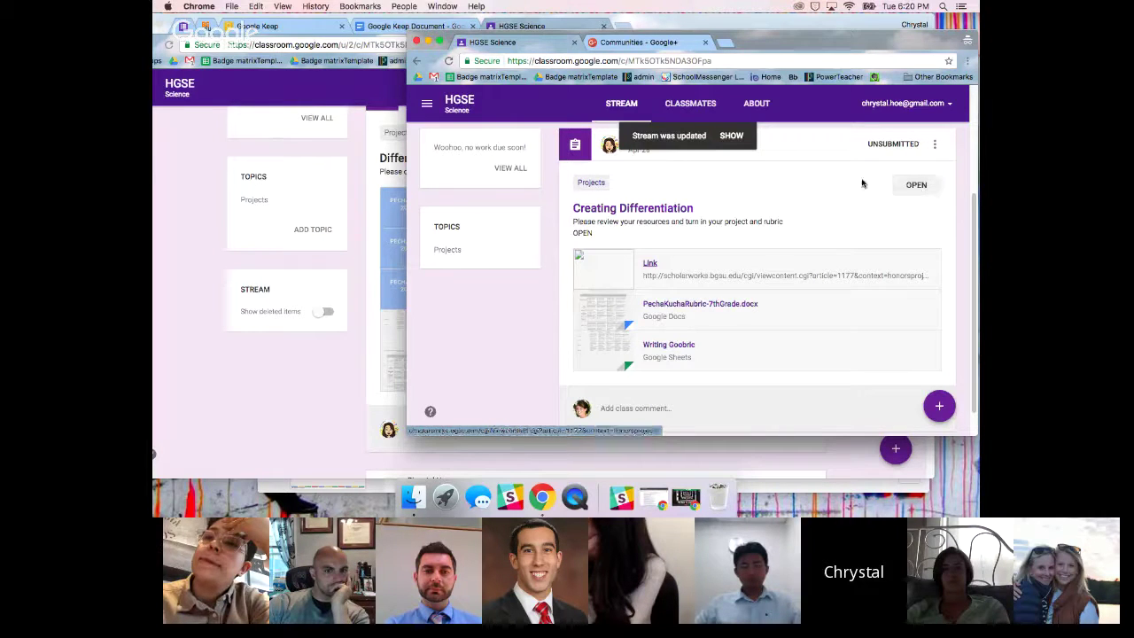
click(919, 185)
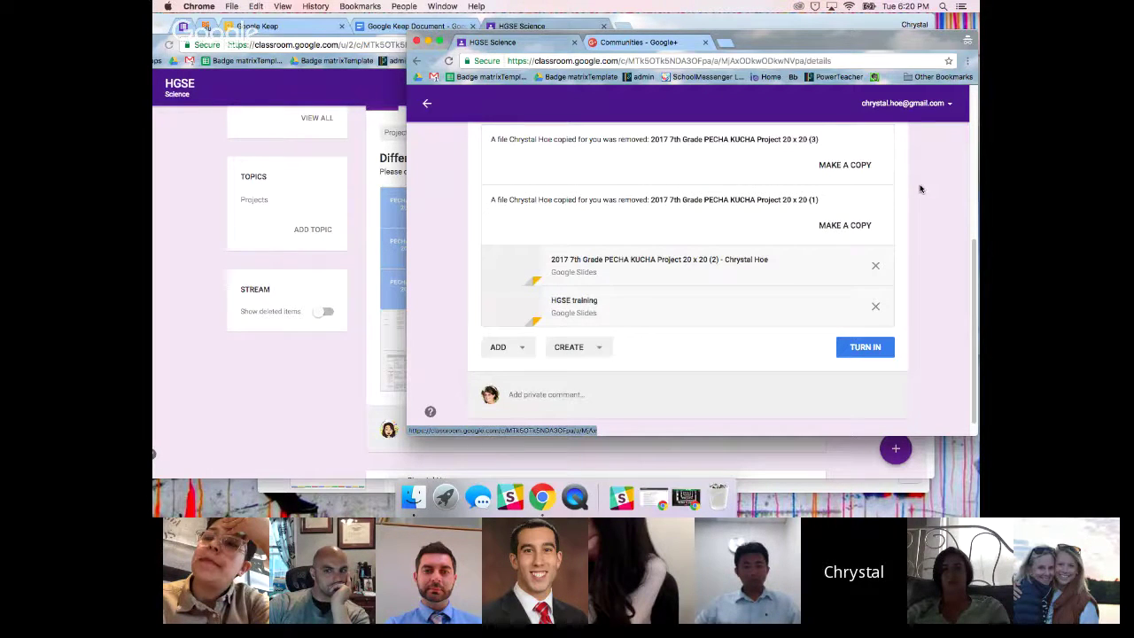
scroll(686, 281, up, 5)
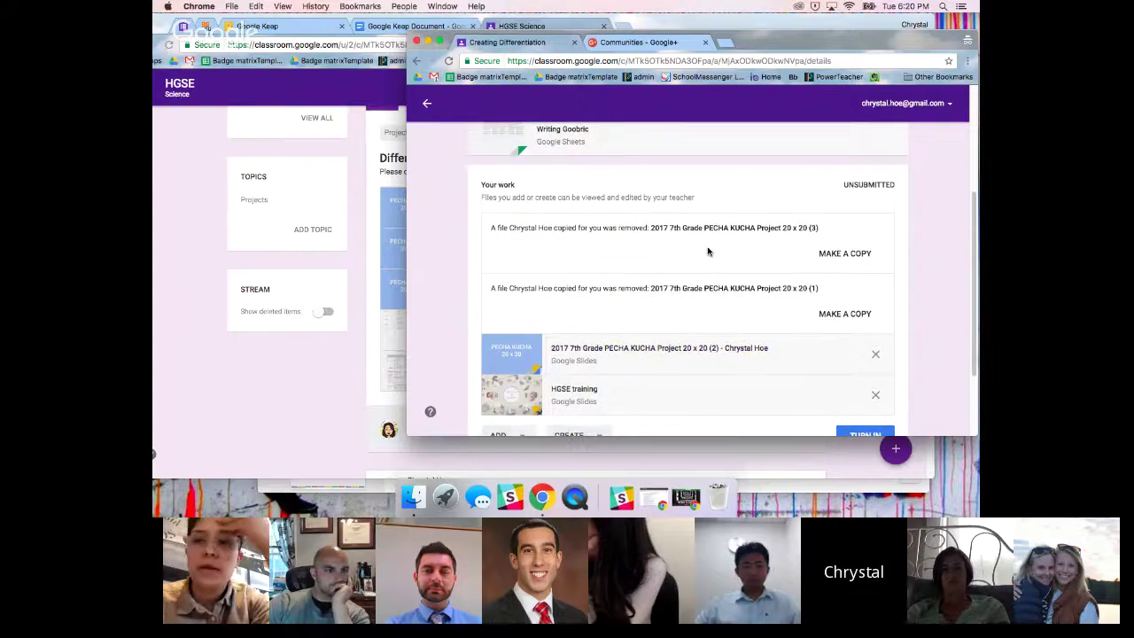
scroll(706, 285, up, 2)
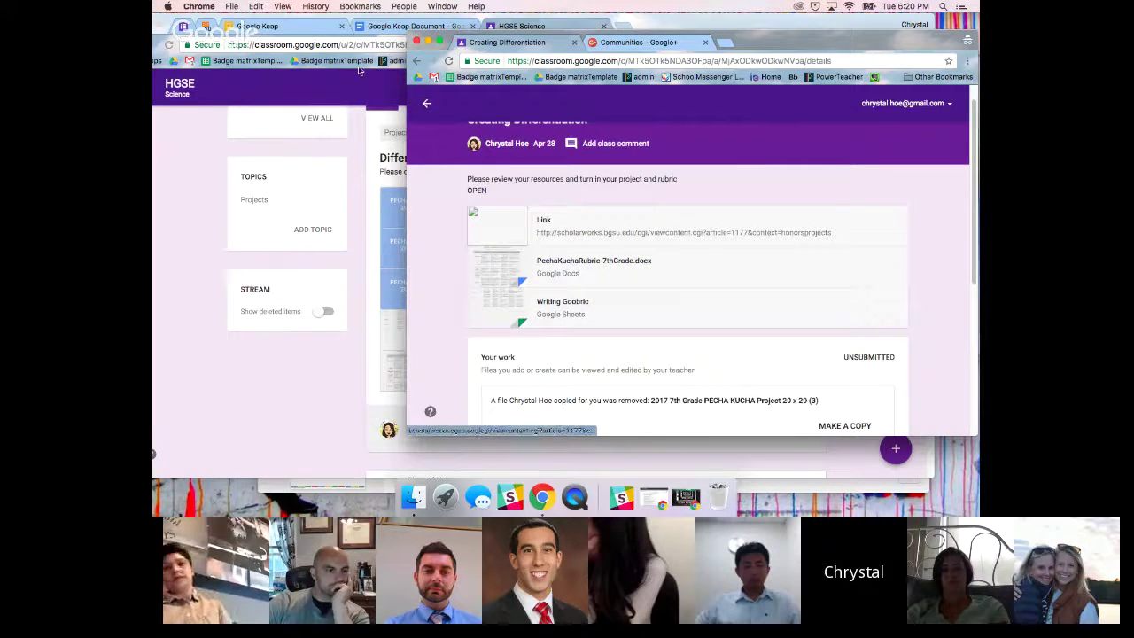
scroll(657, 303, down, 1)
scroll(657, 302, down, 3)
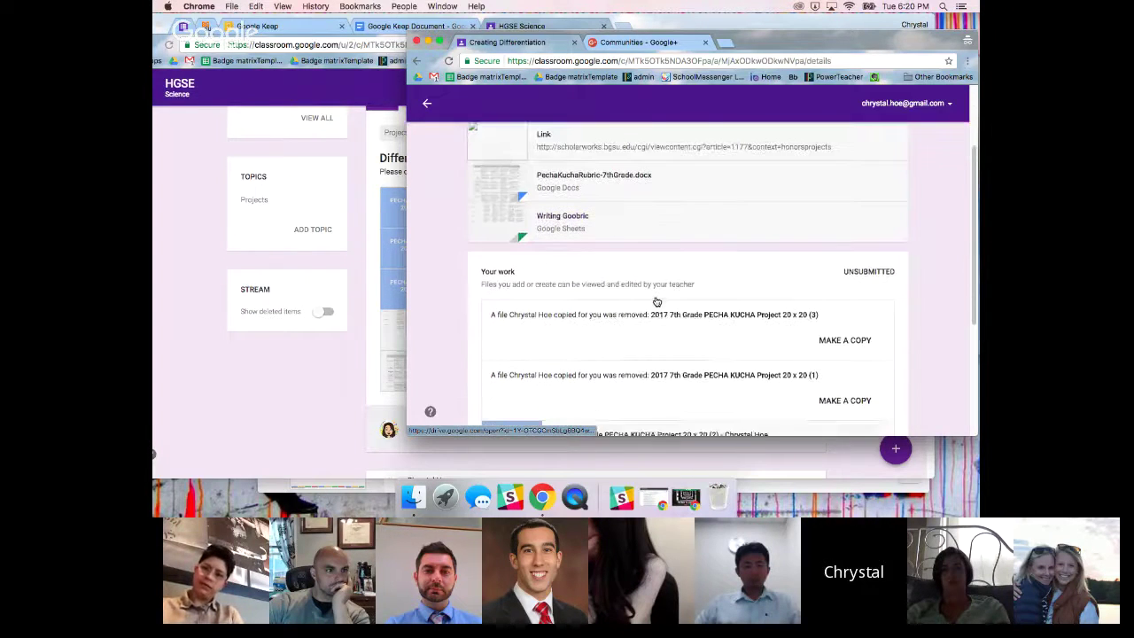
click(831, 305)
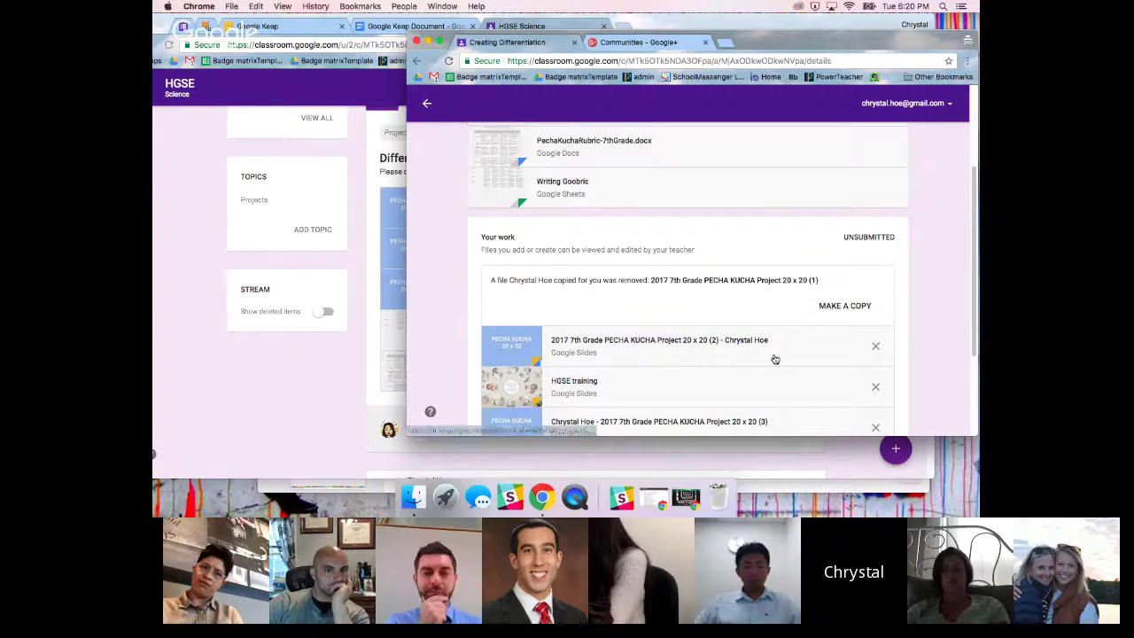
Step: View the student's 2017 7th Grade PECHA KUCHA Project 20 x 20 (2) slides in a widened window and return to the Creating Differentiation assignment
scroll(774, 360, down, 2)
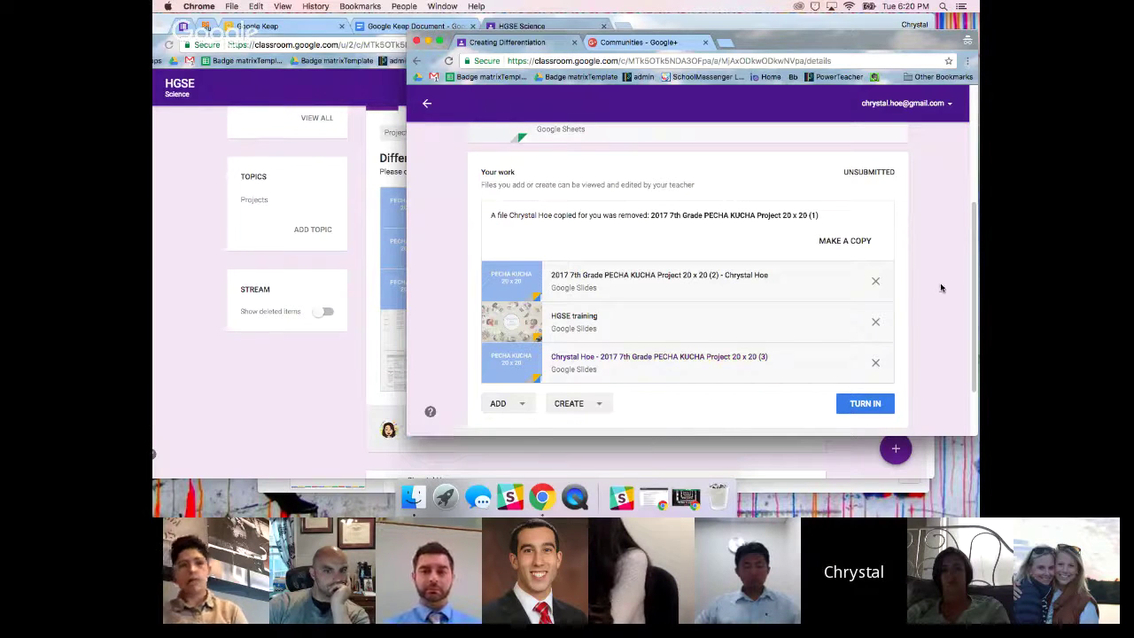
scroll(942, 287, up, 2)
scroll(798, 292, up, 1)
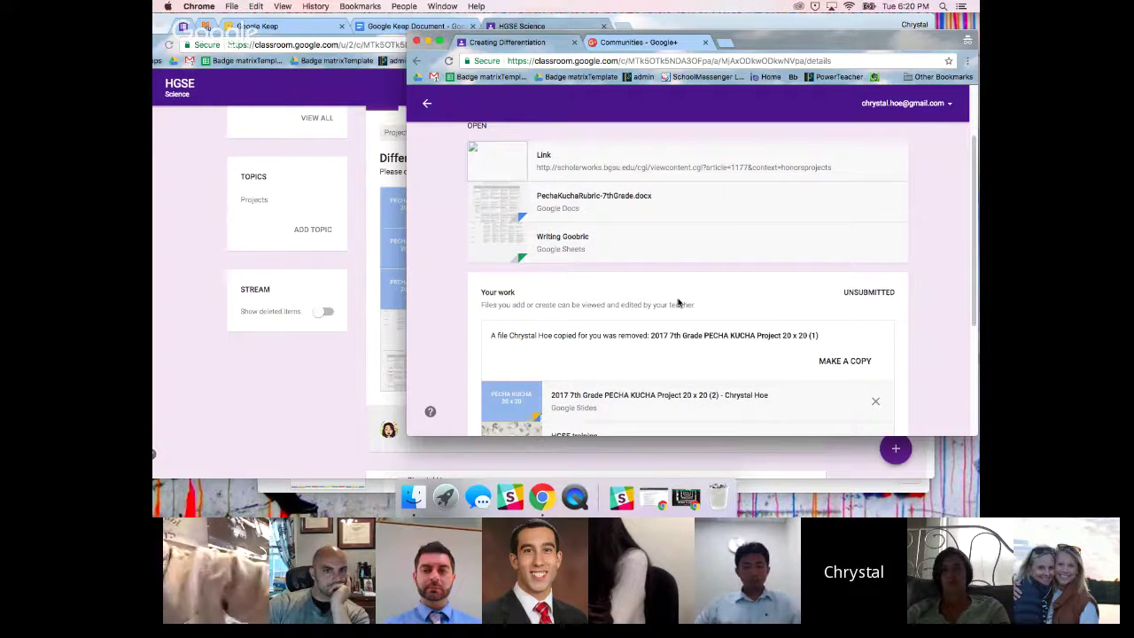
scroll(679, 303, up, 1)
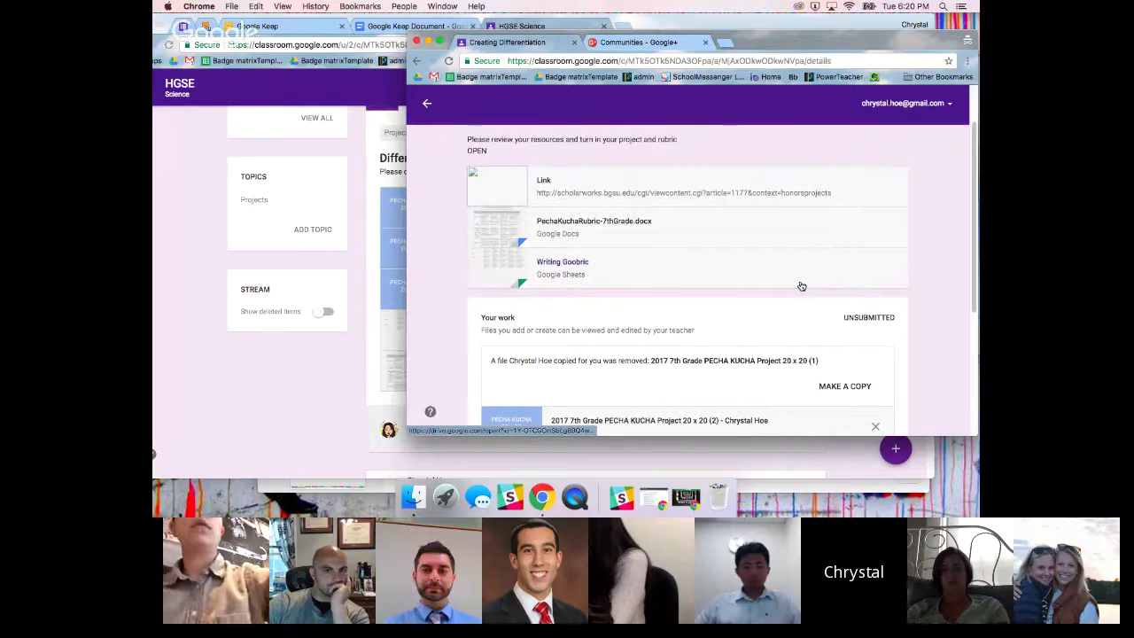
scroll(802, 286, down, 5)
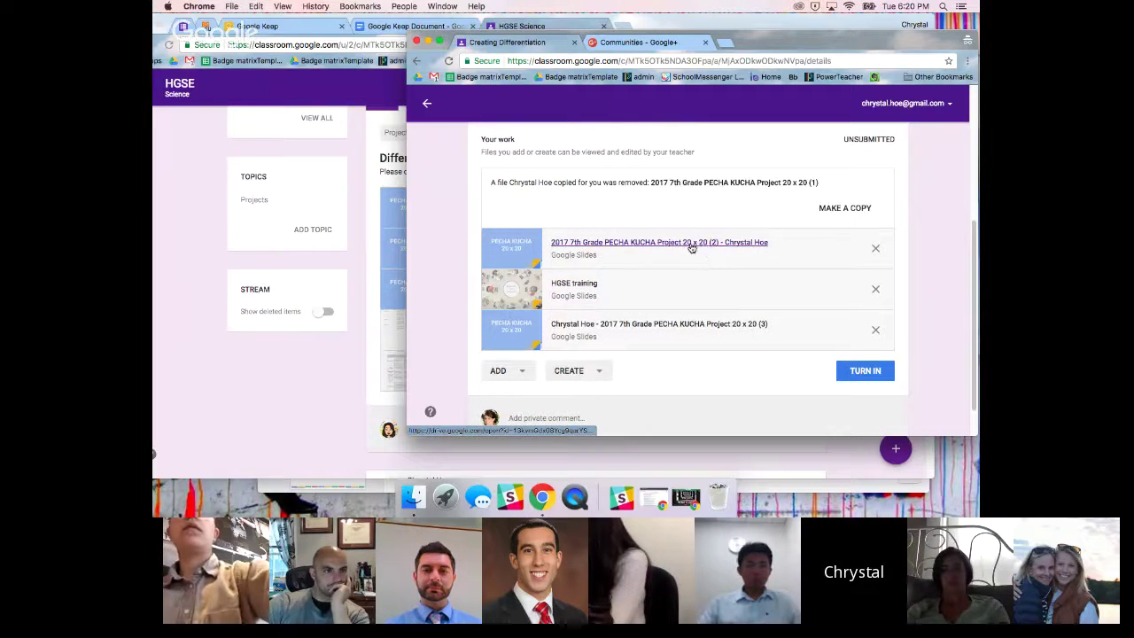
click(660, 243)
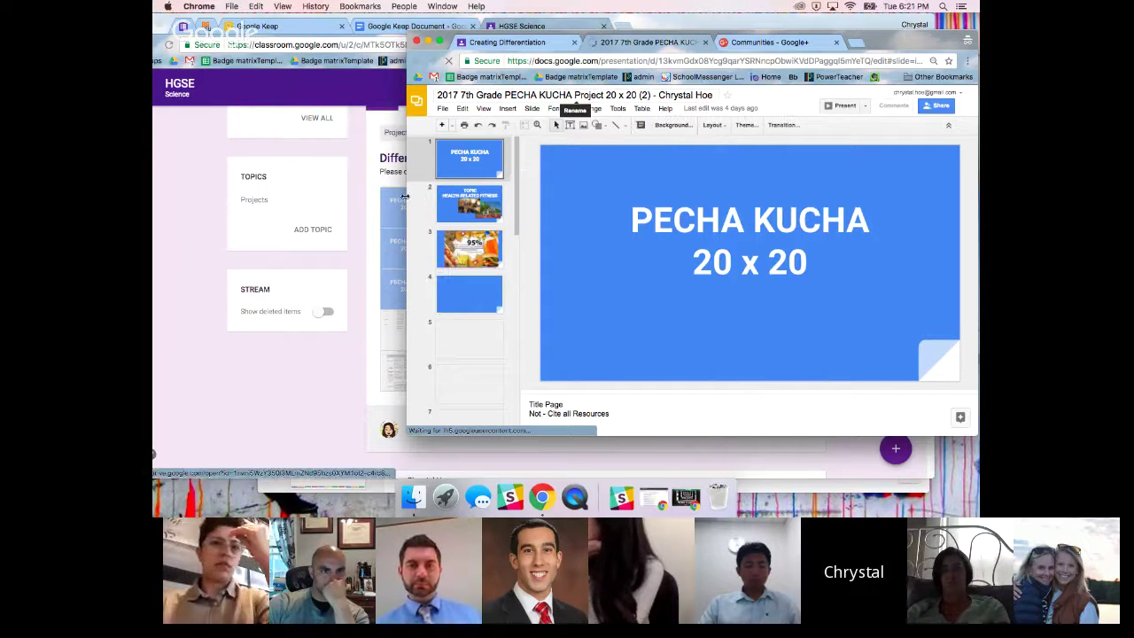
drag(405, 196, 298, 204)
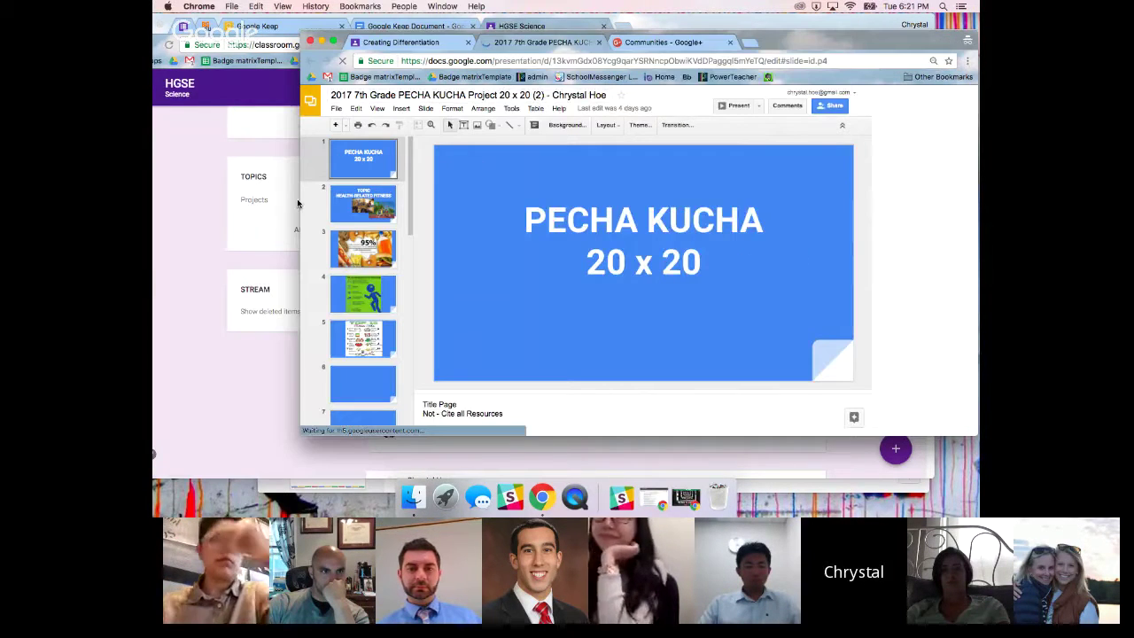
click(430, 45)
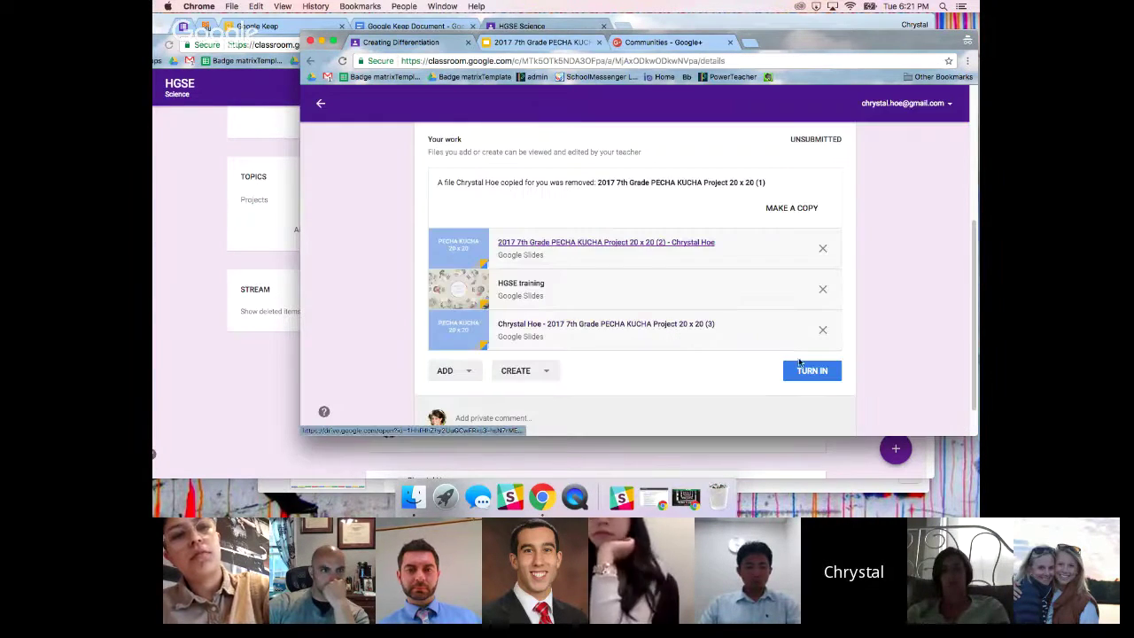
Step: Create a new Google Docs document in the student's Creating Differentiation work and open it
scroll(576, 391, down, 2)
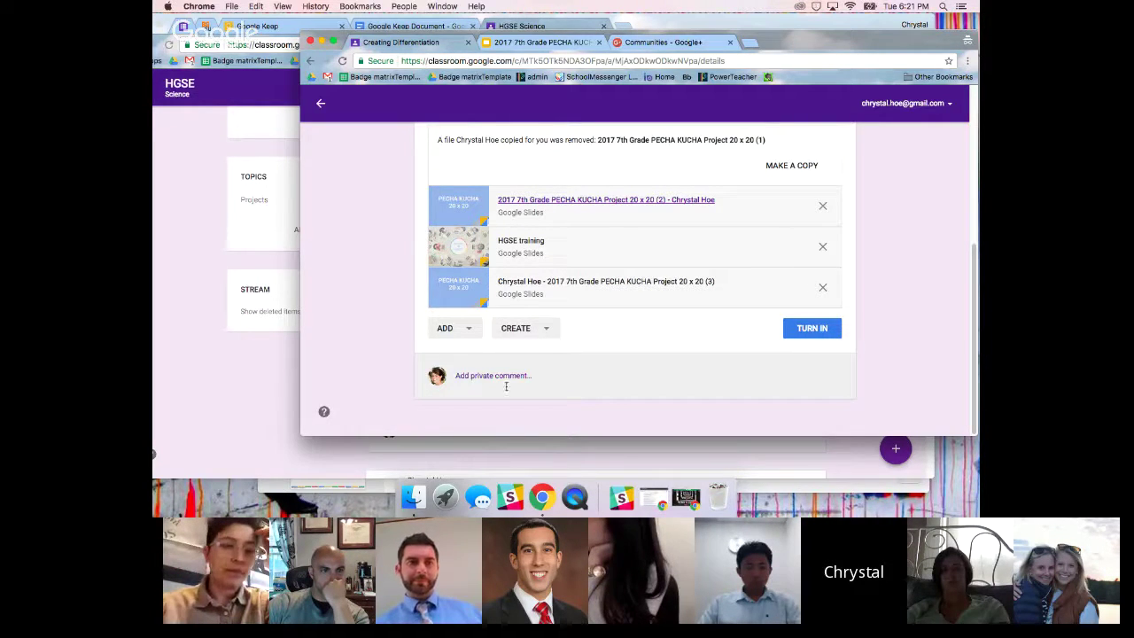
click(470, 333)
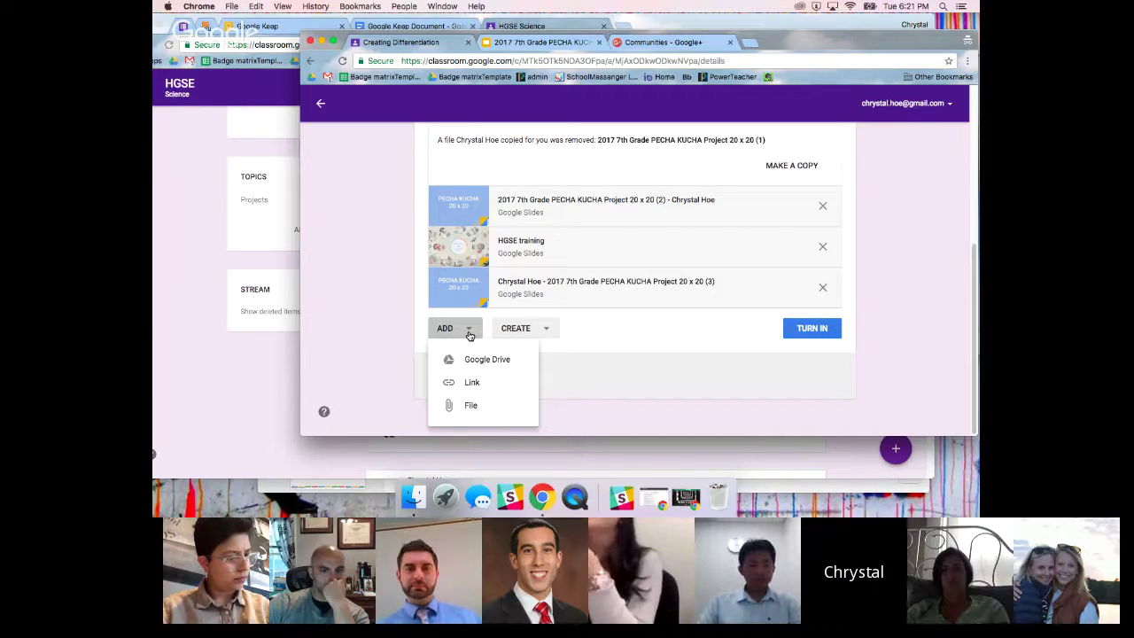
click(573, 360)
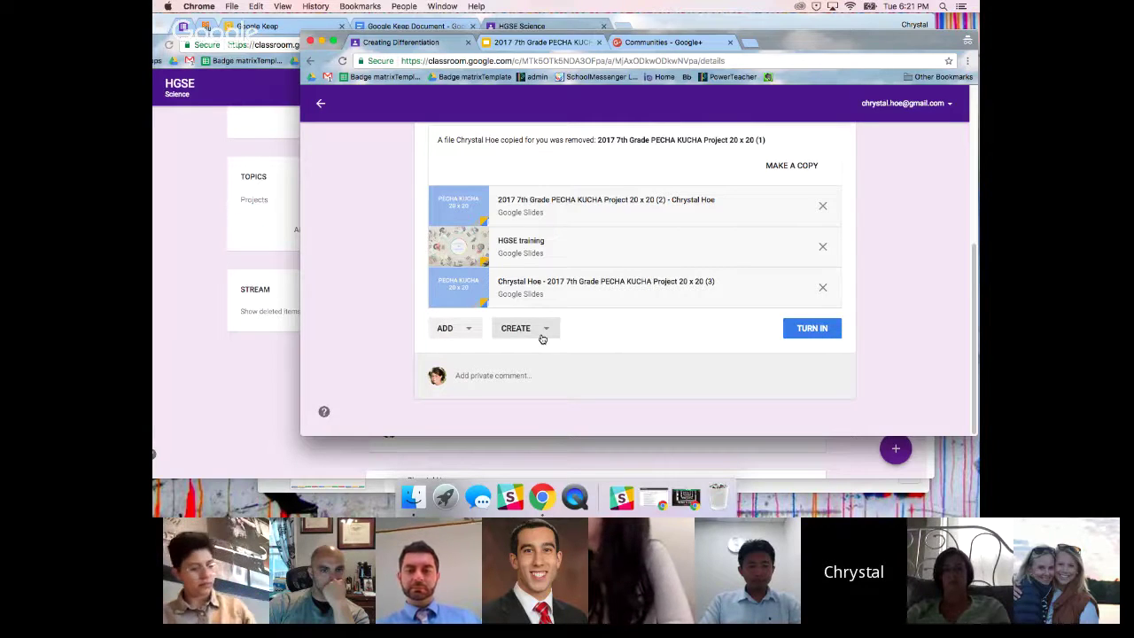
click(557, 333)
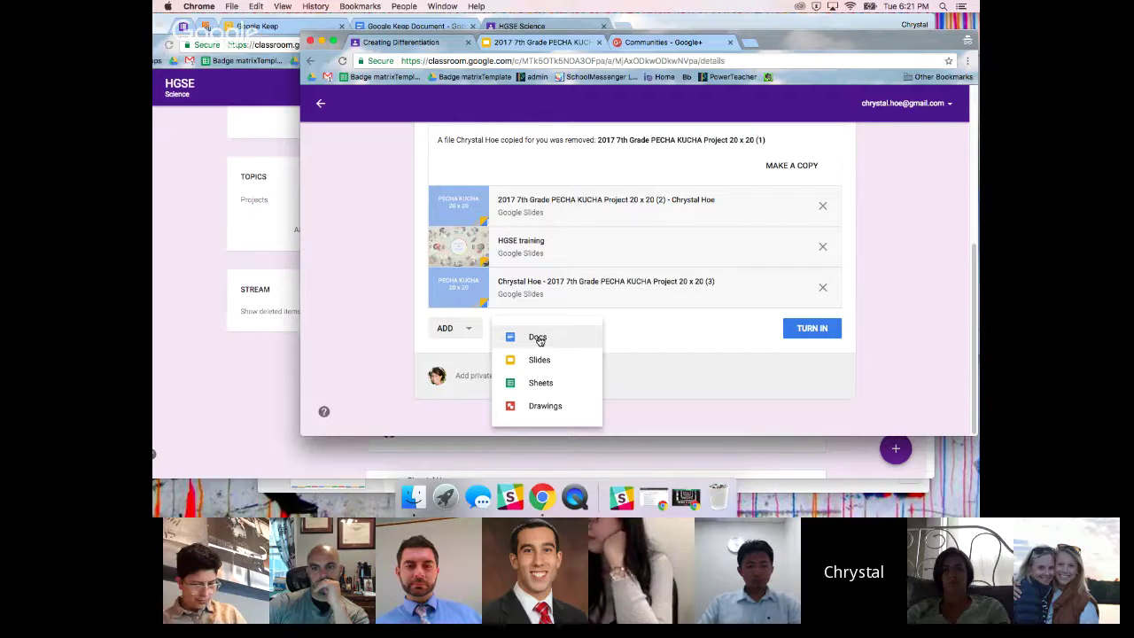
click(537, 339)
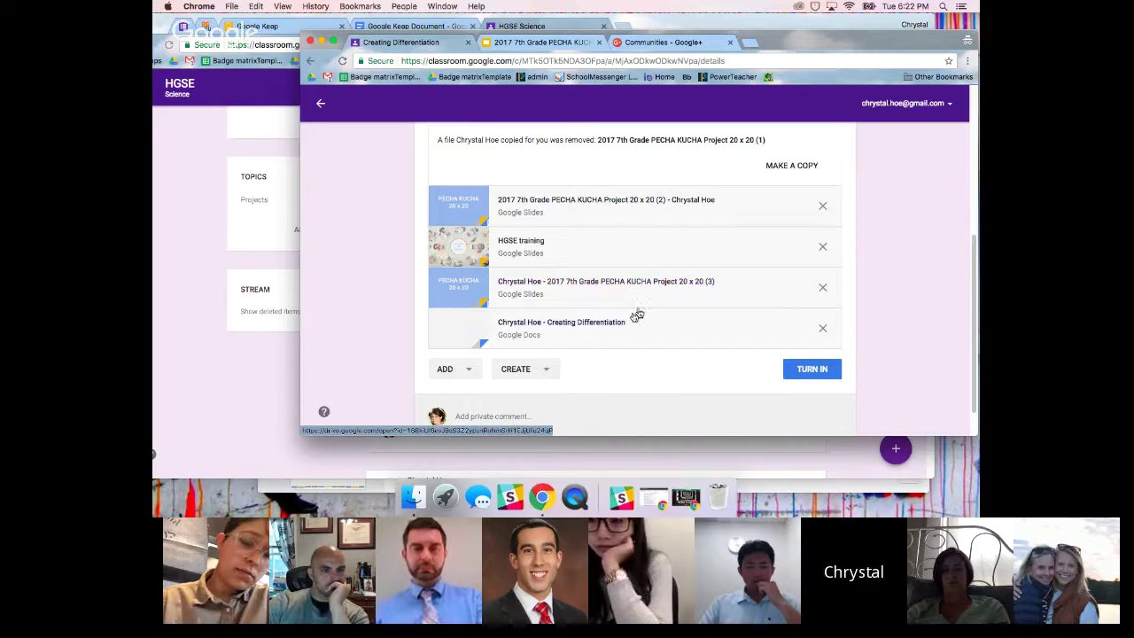
click(576, 323)
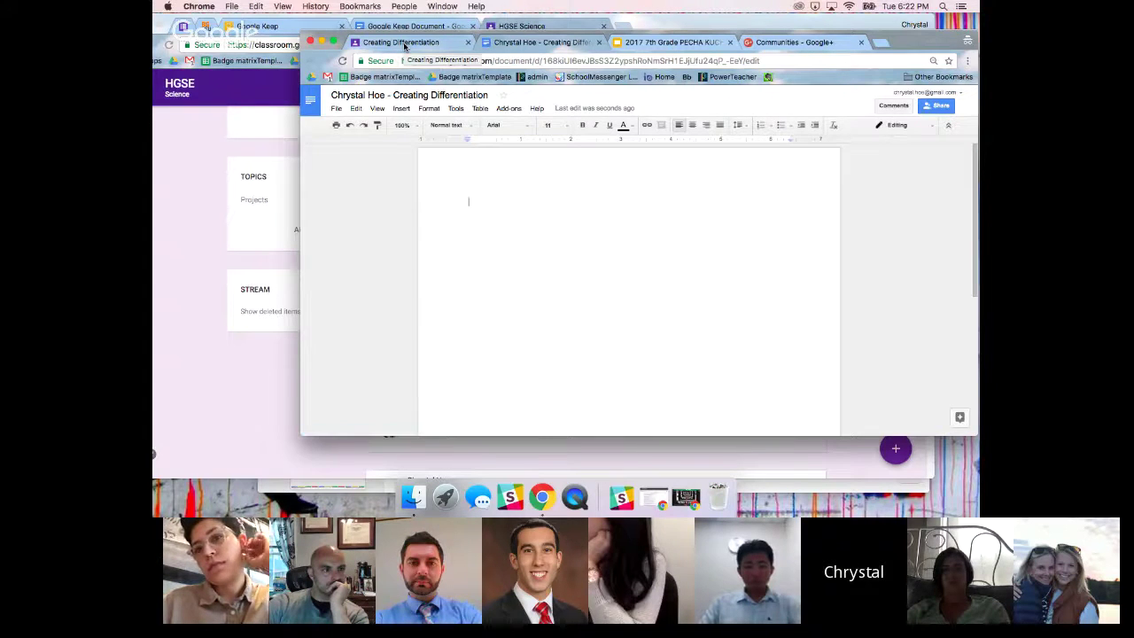
Step: Return to the Creating Differentiation assignment page and turn in the student's work with all its attachments
click(405, 44)
scroll(600, 281, down, 1)
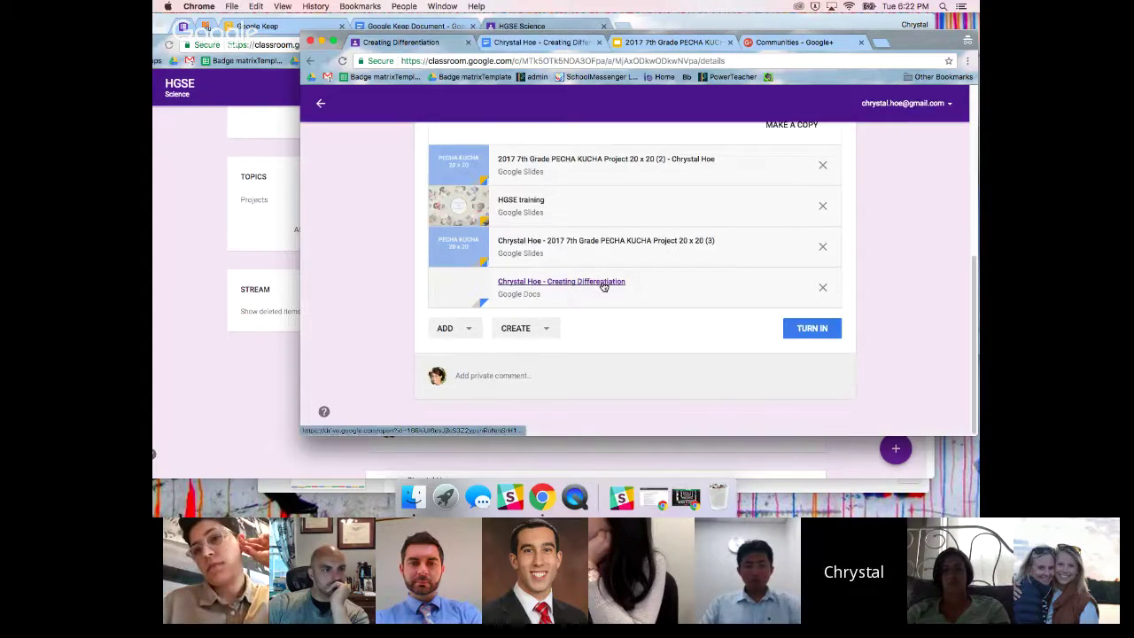
click(814, 330)
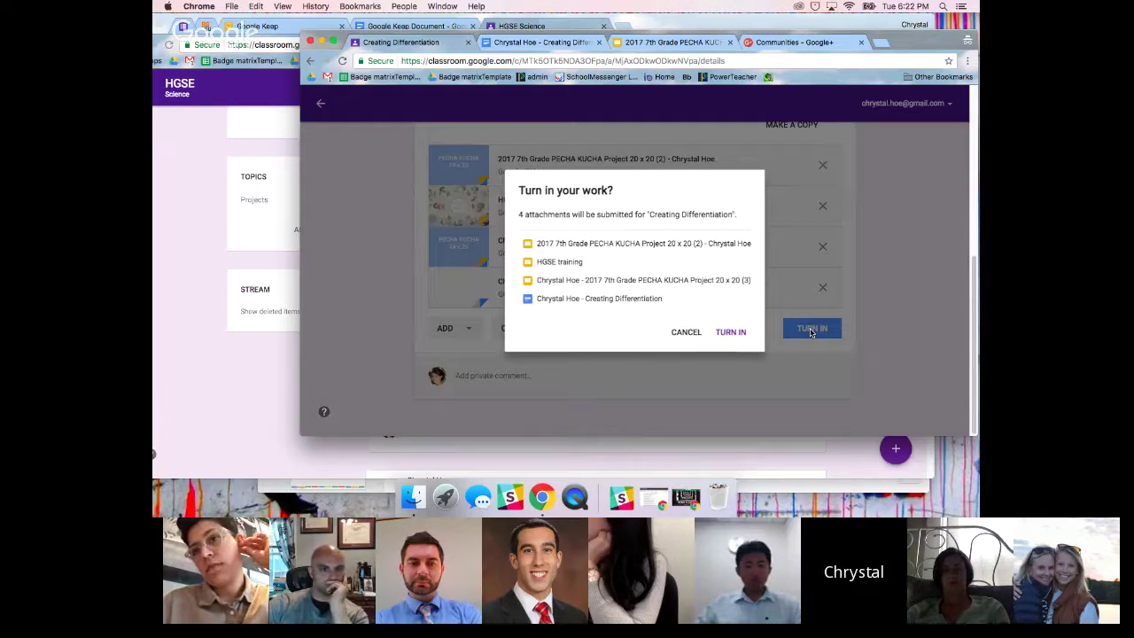
click(730, 332)
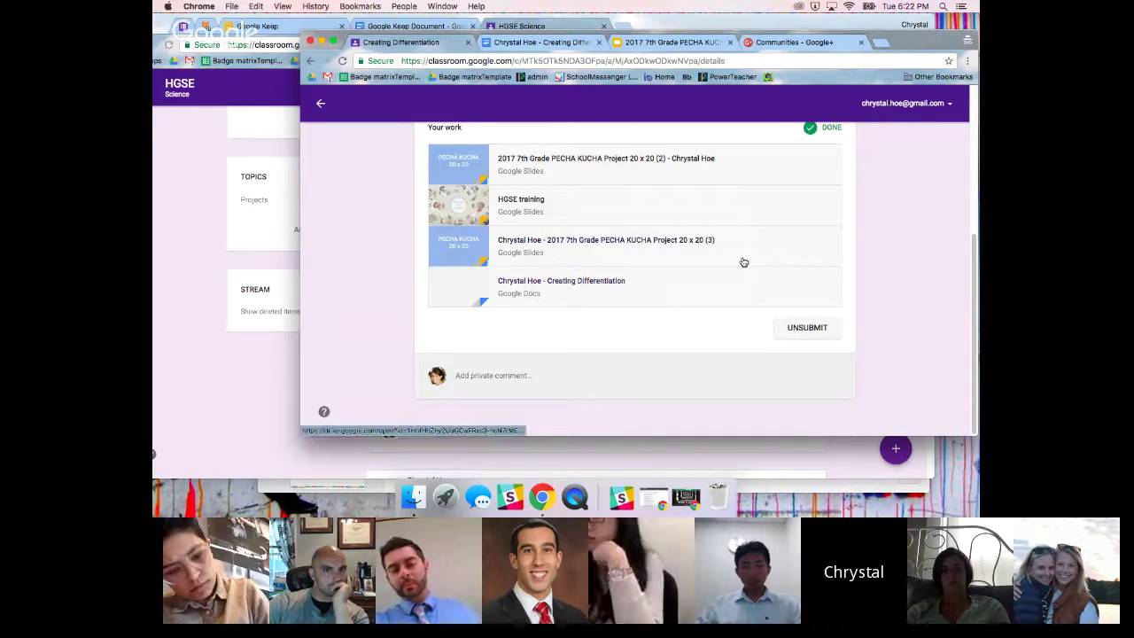
Step: Go back to the student's HGSE Science stream and check the completion status of the posted assignments
scroll(685, 317, up, 1)
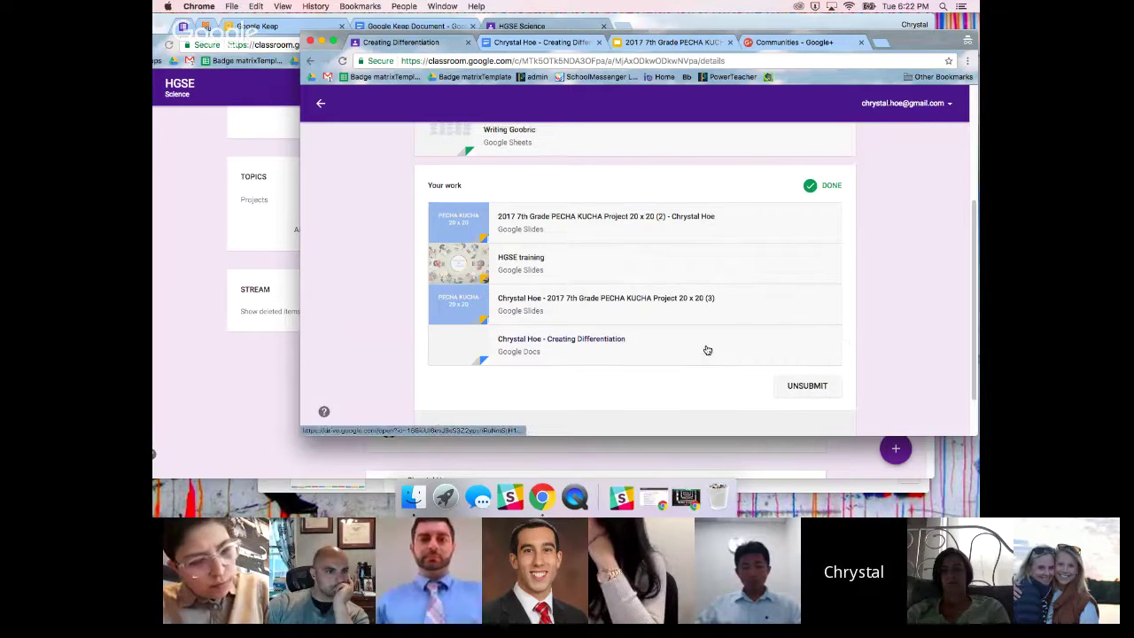
scroll(707, 351, up, 1)
scroll(707, 351, up, 2)
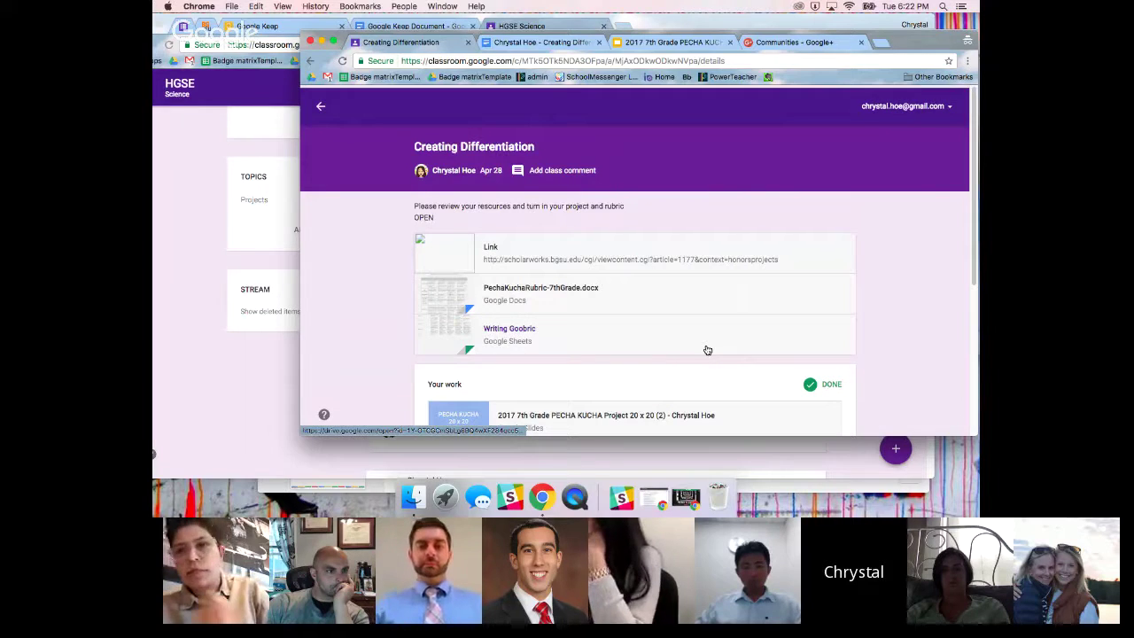
click(321, 105)
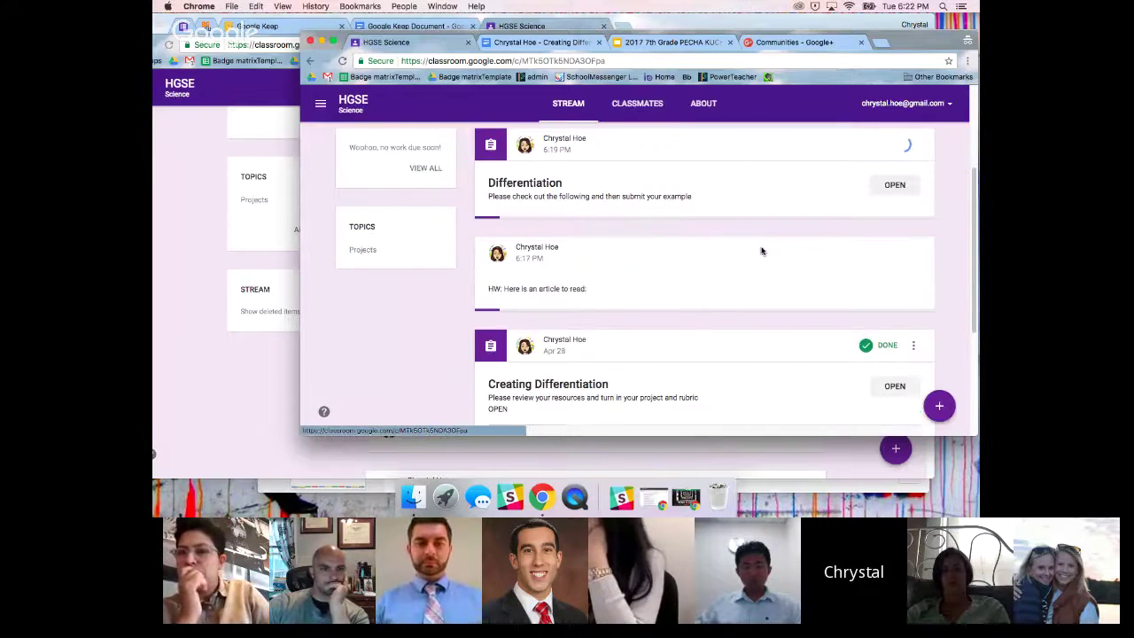
scroll(811, 324, down, 2)
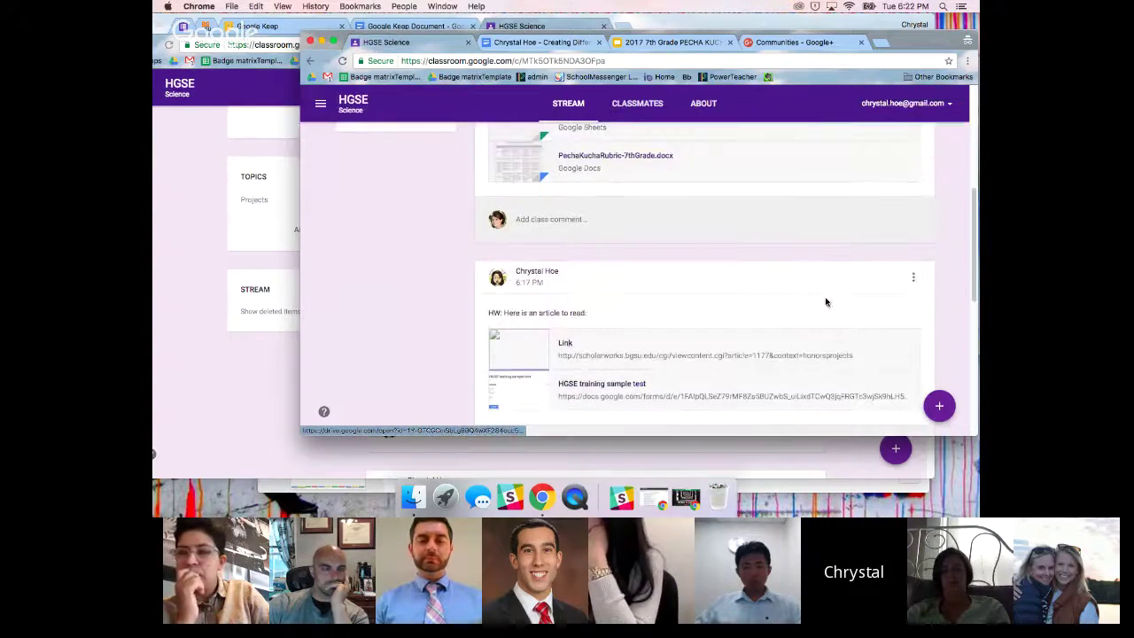
scroll(826, 302, down, 3)
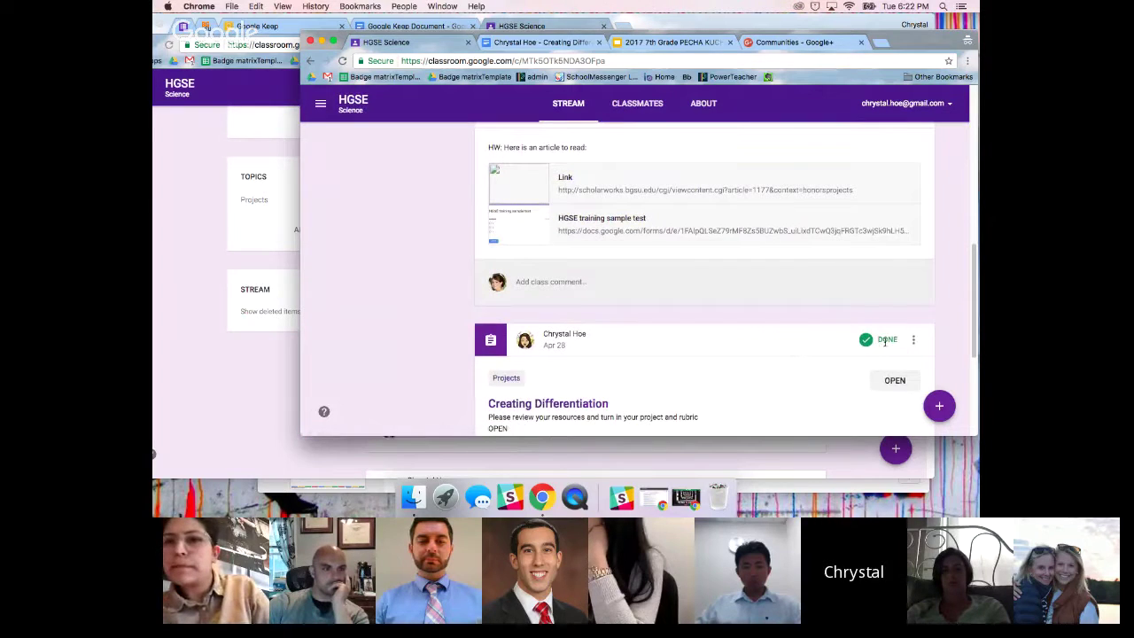
scroll(885, 341, up, 5)
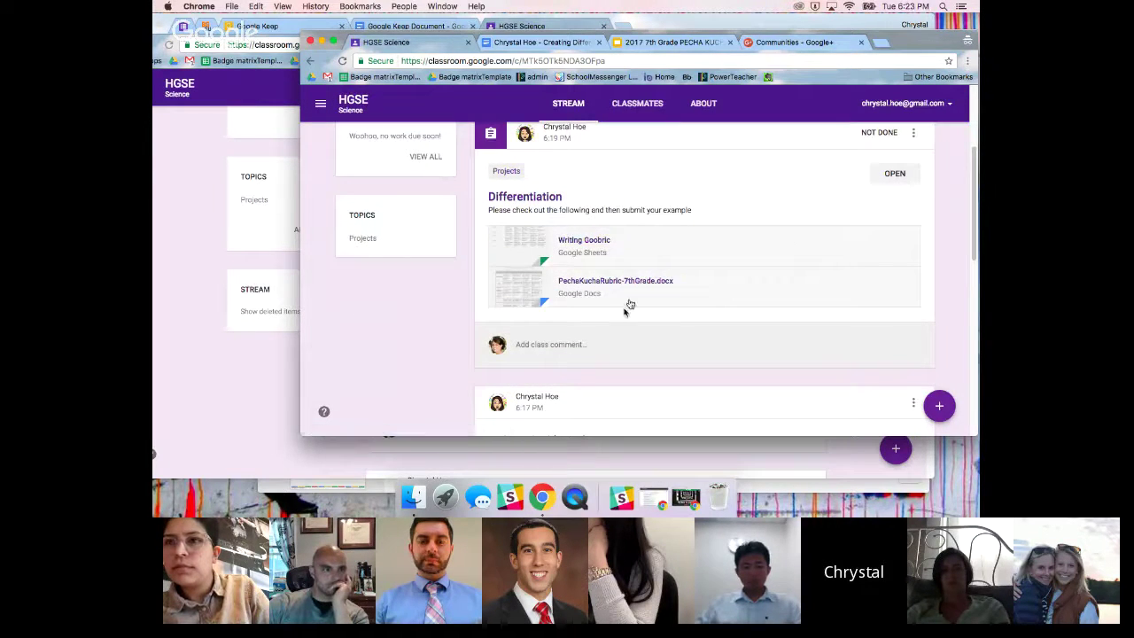
Step: Switch to the teacher's HGSE Science window and reload the class stream
click(222, 367)
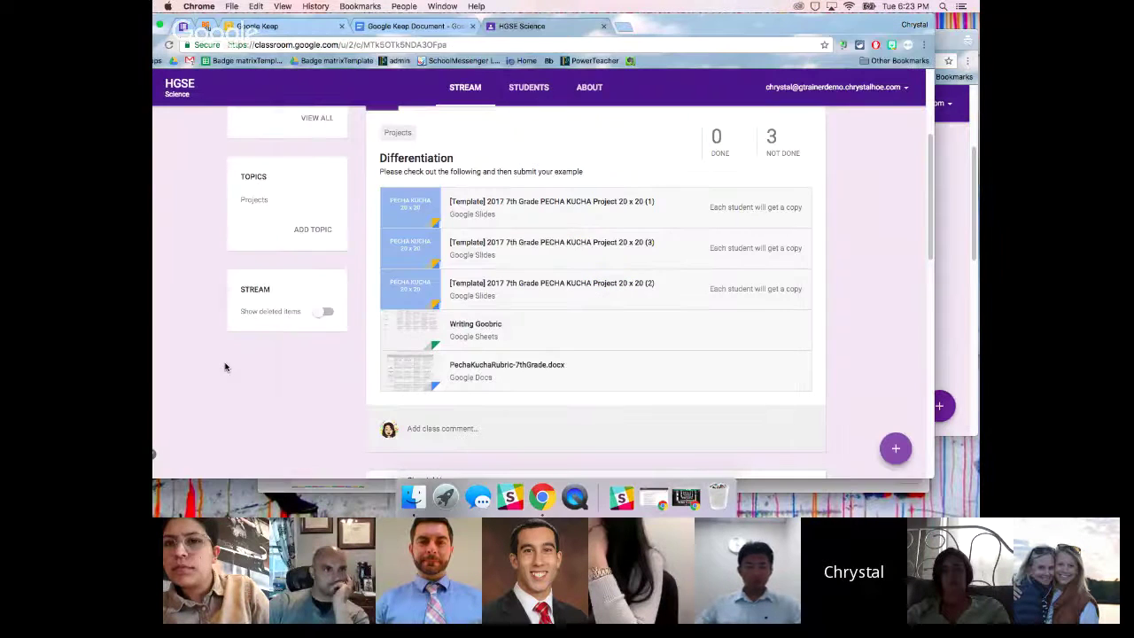
scroll(700, 289, up, 2)
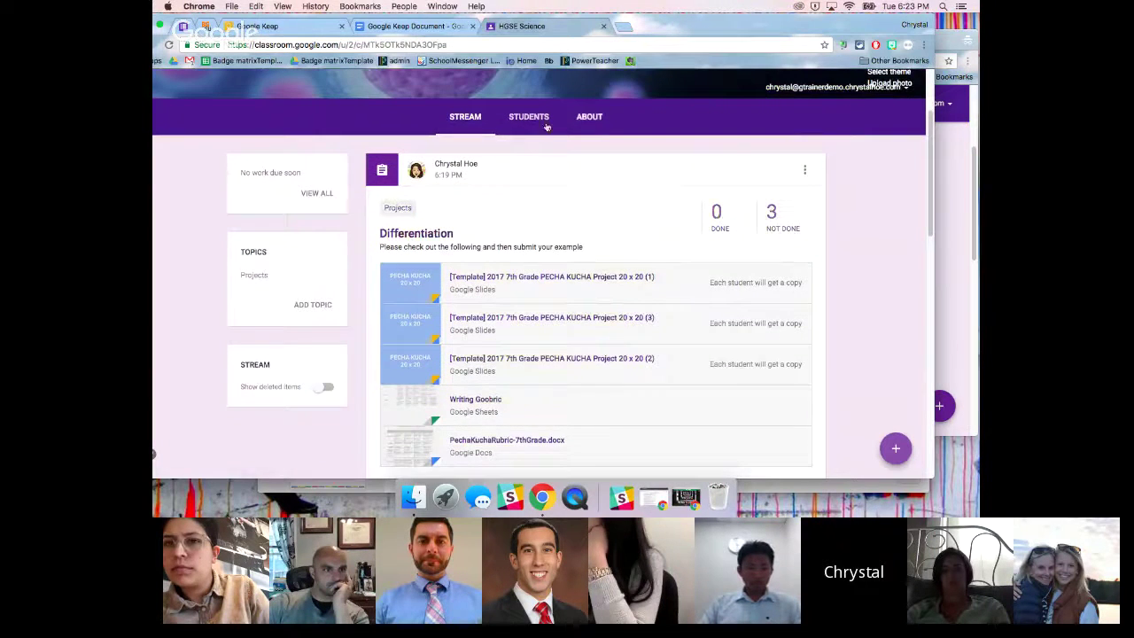
click(287, 46)
key(Return)
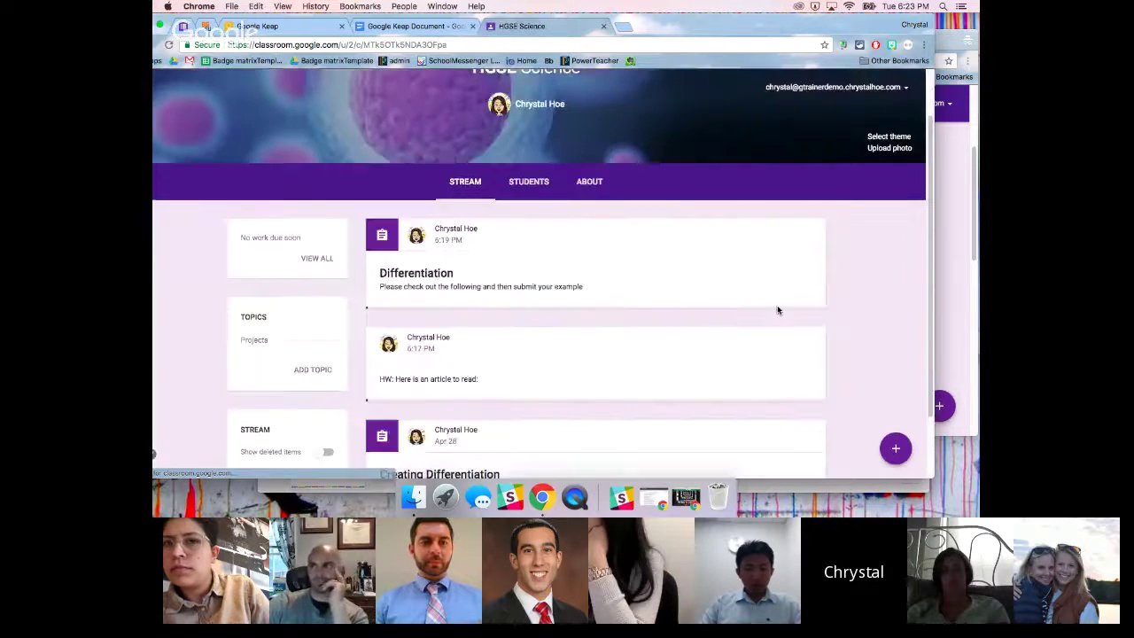
Step: Open the not-done student work for the Creating Differentiation assignment and dismiss the graded-or-ungraded tip
scroll(849, 331, down, 10)
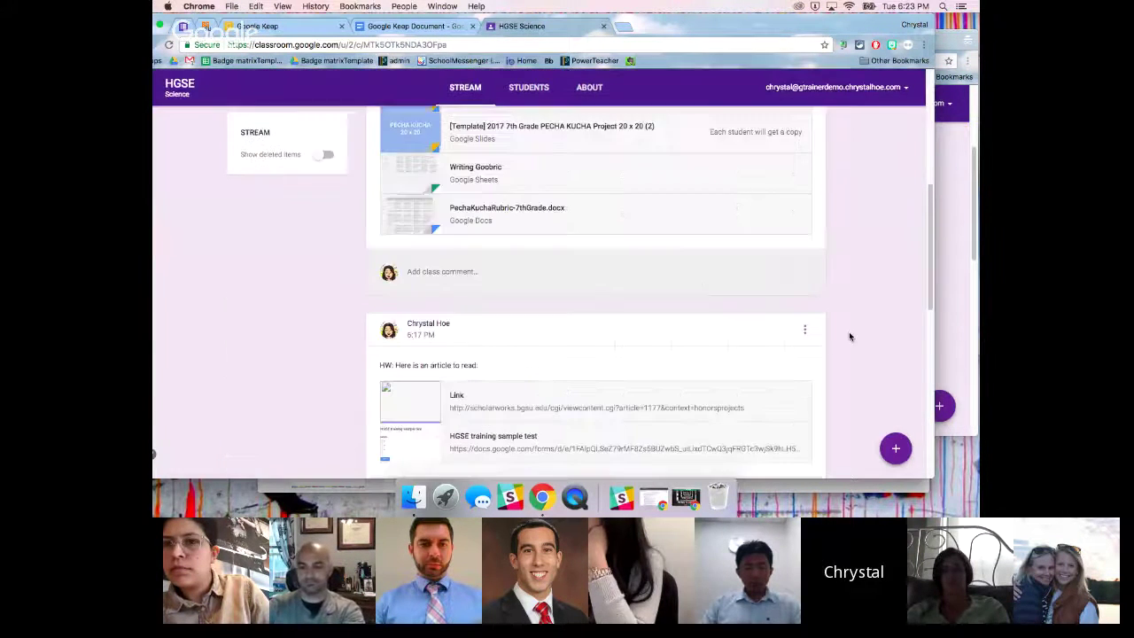
scroll(849, 331, down, 4)
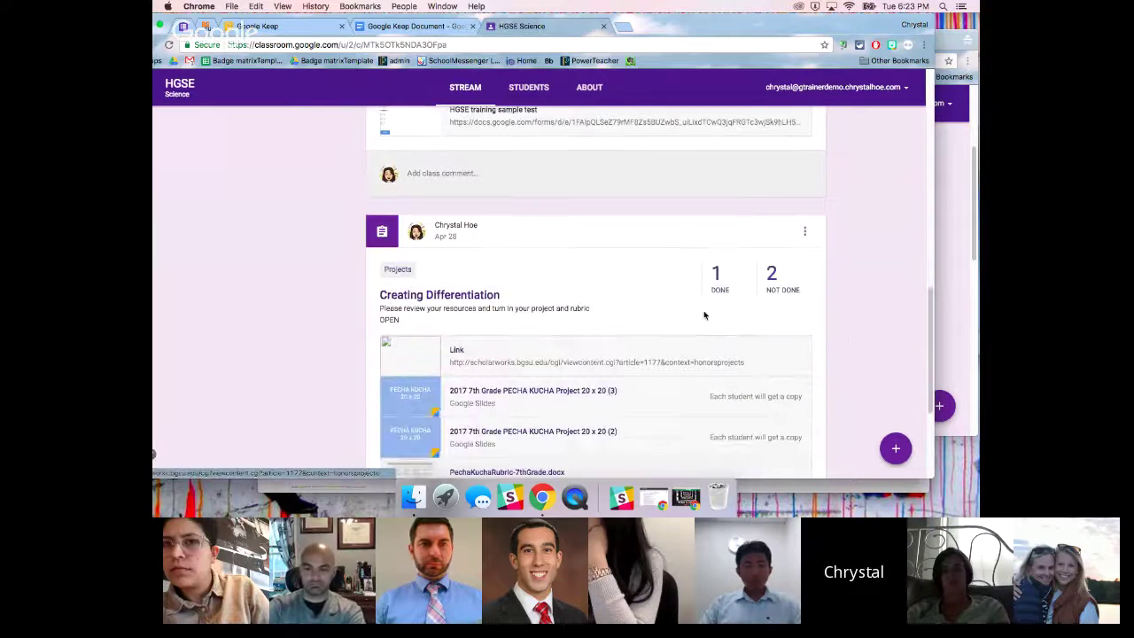
scroll(709, 328, down, 1)
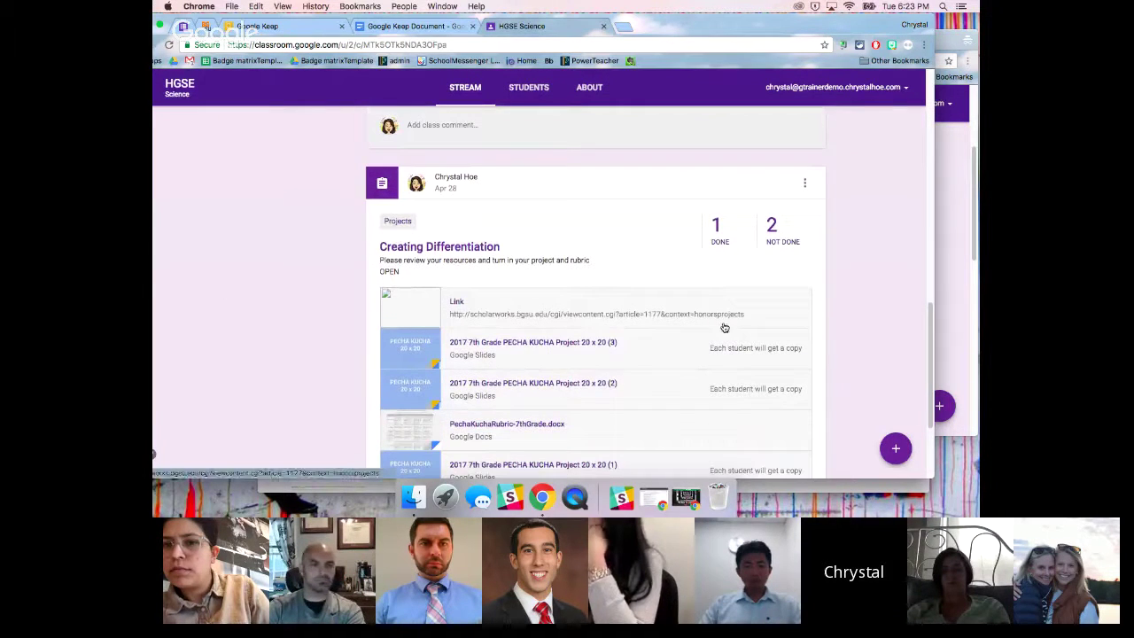
click(773, 232)
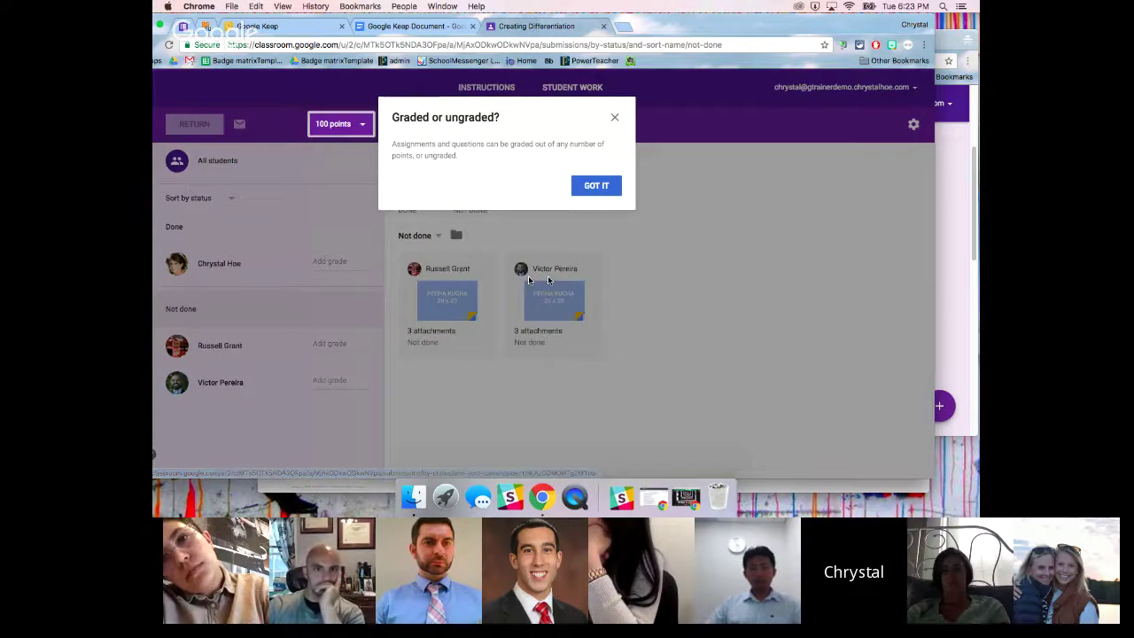
click(596, 186)
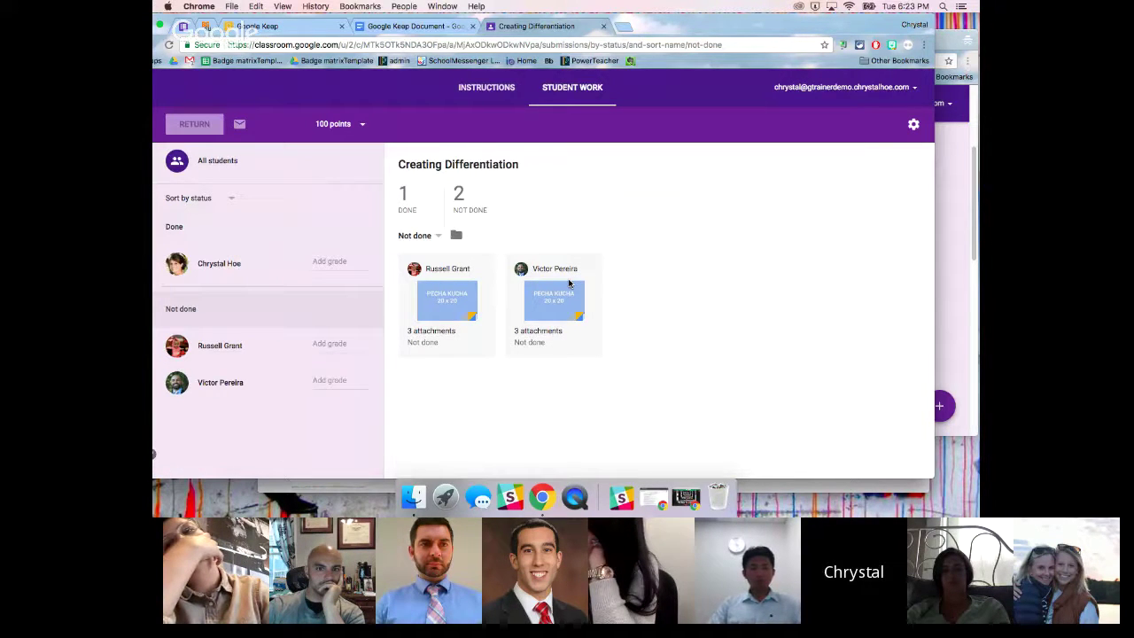
Step: Grade the submitted student's work 100 out of 100 and return it to the student without a private comment
click(323, 263)
text(100/100)
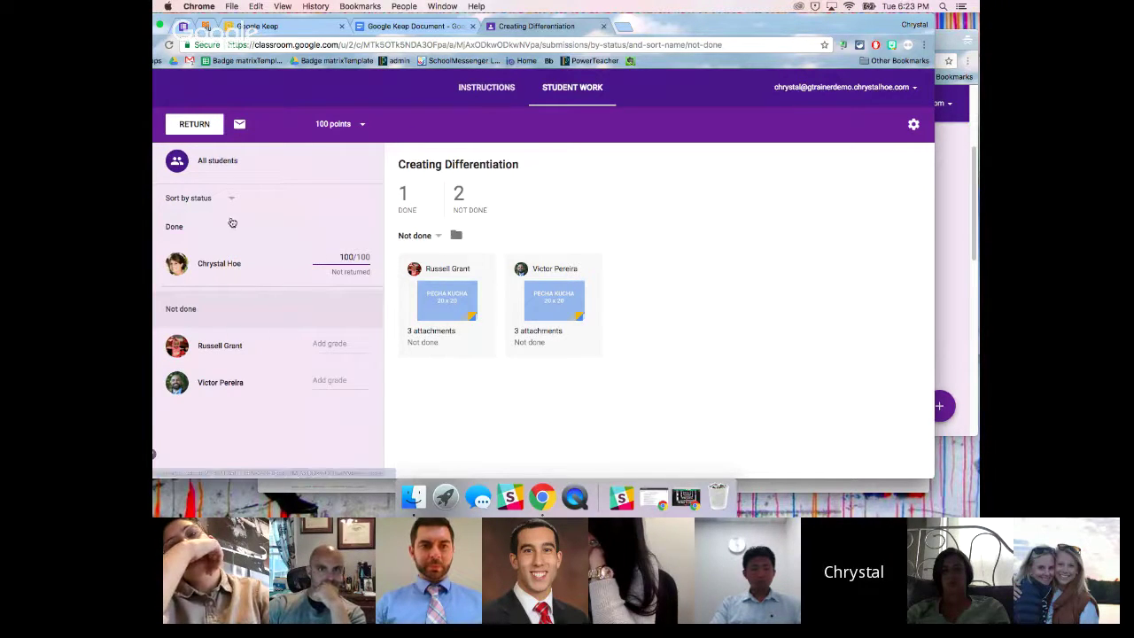
click(198, 127)
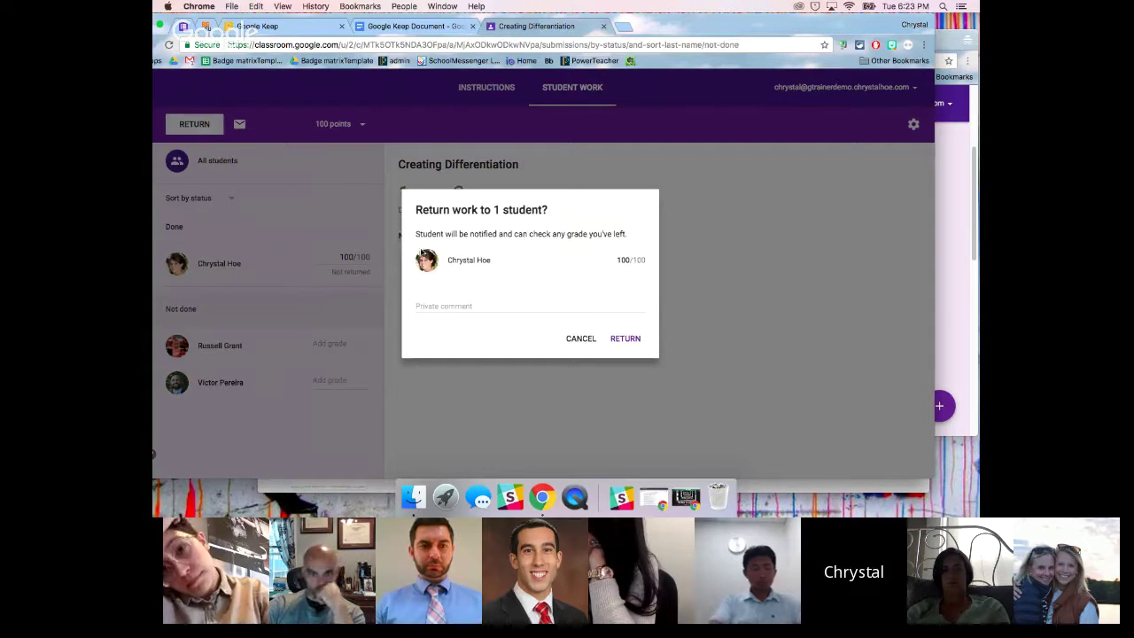
click(626, 339)
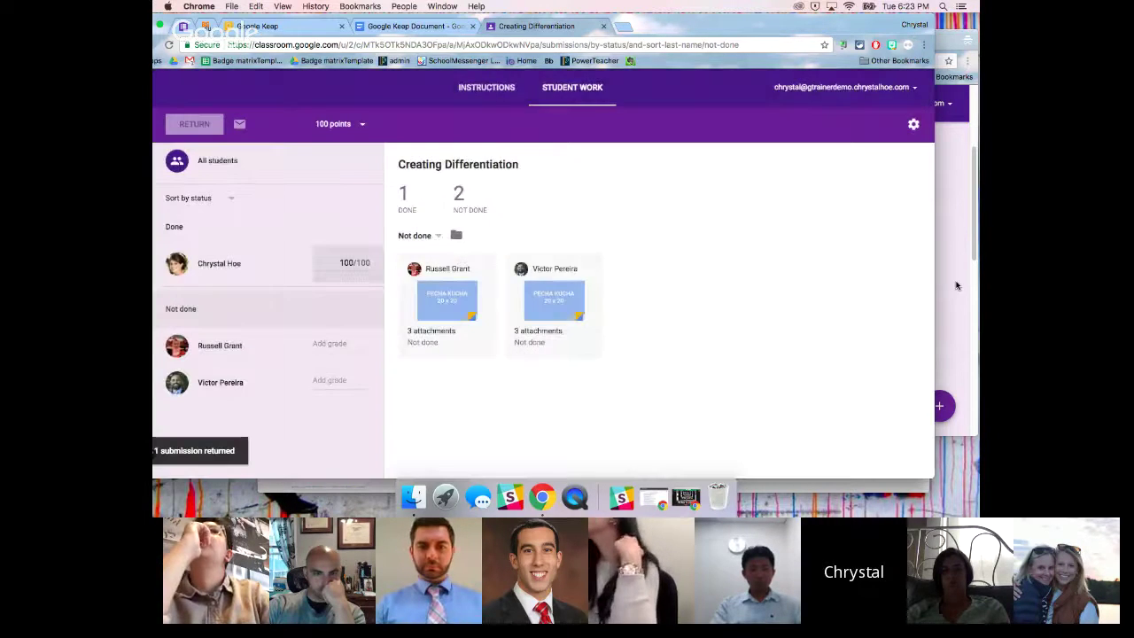
Step: Switch to the student's HGSE Science window and open the Creating Differentiation assignment to check its returned grade
click(957, 284)
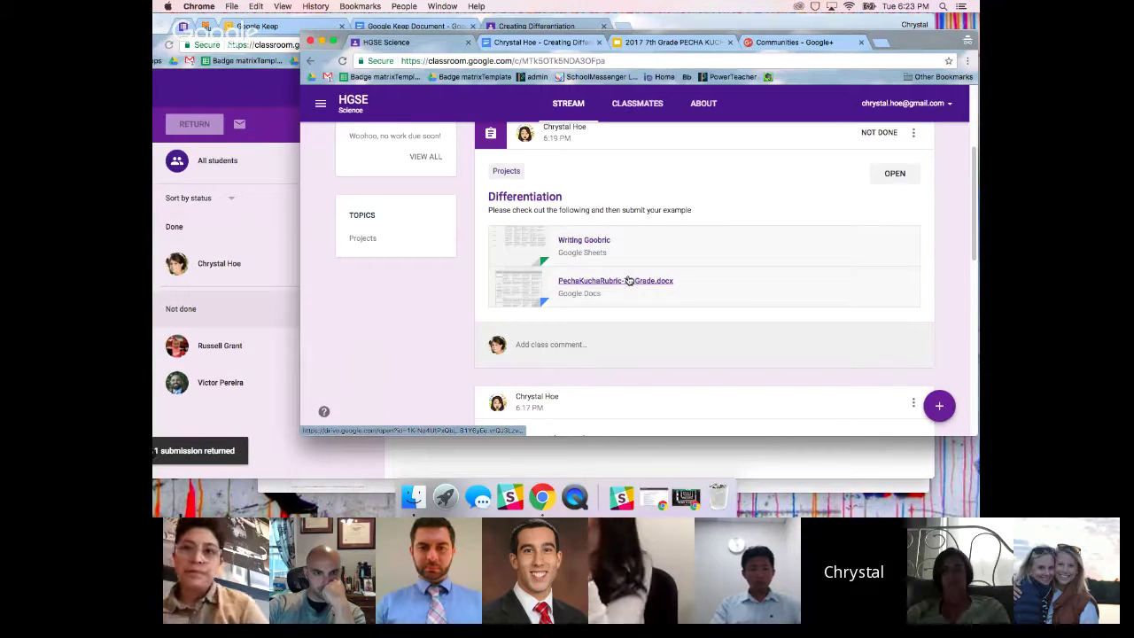
scroll(531, 222, up, 2)
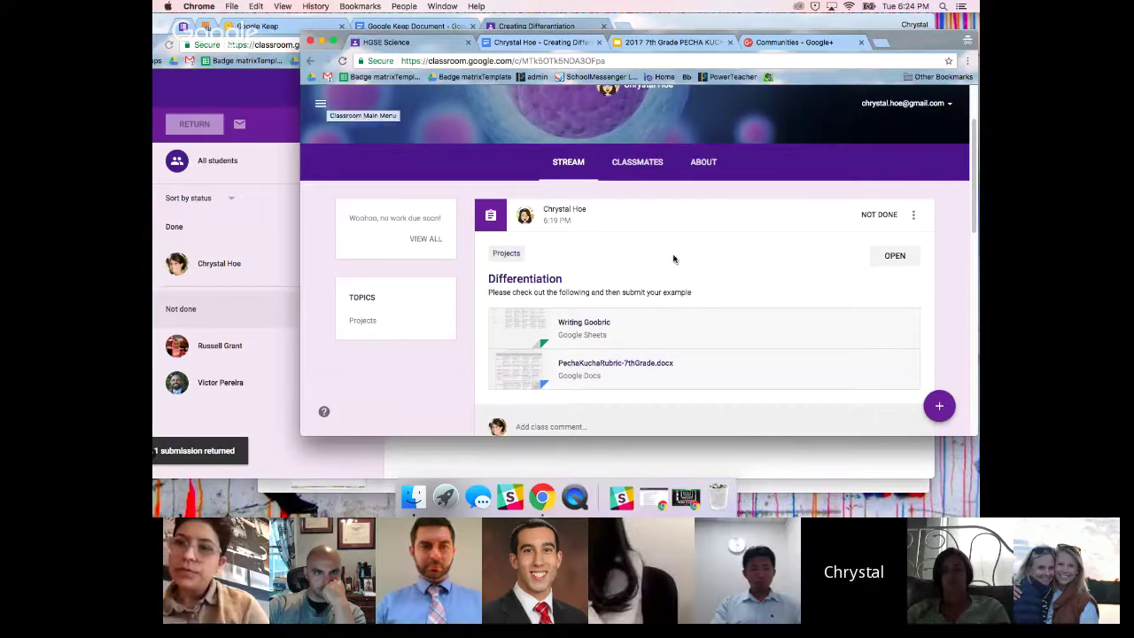
scroll(745, 304, down, 5)
scroll(744, 304, down, 3)
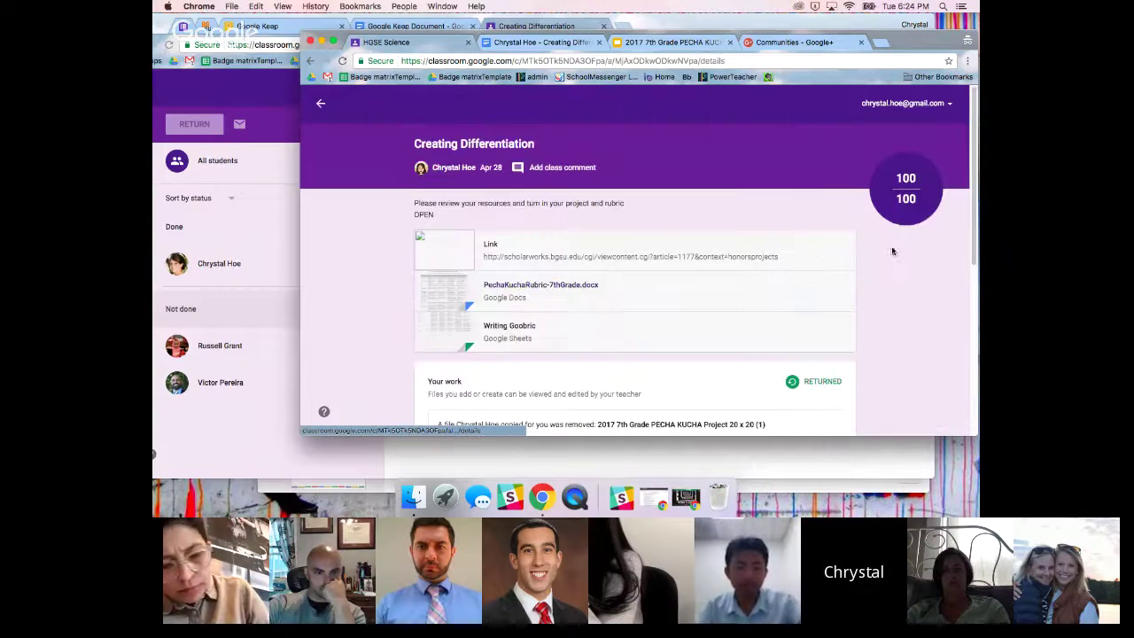
click(893, 249)
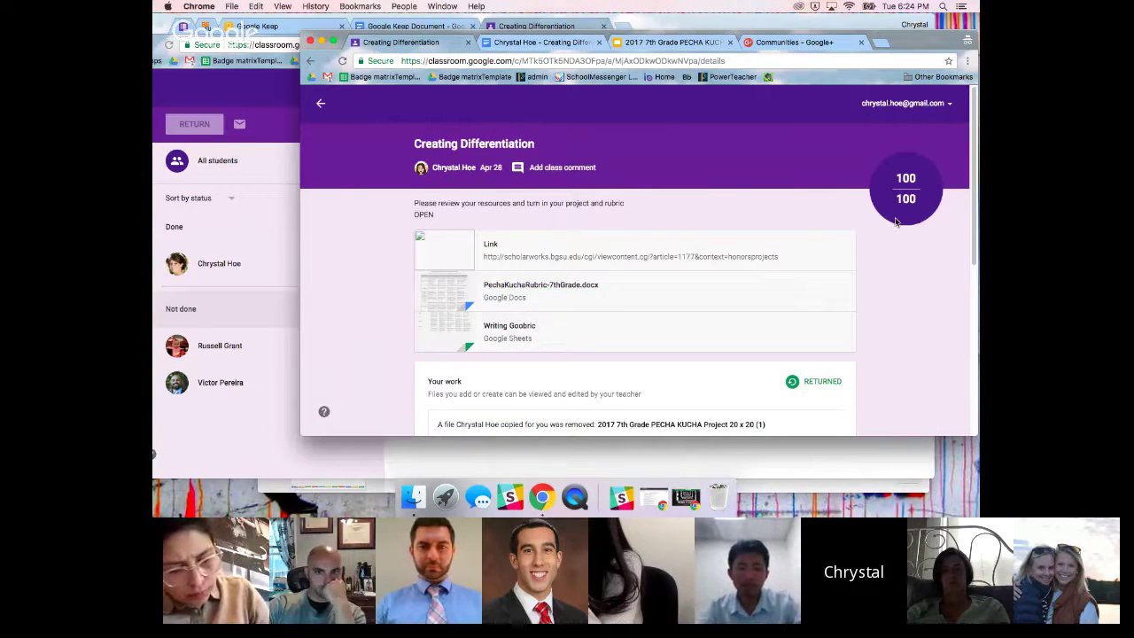
Step: Minimize the student's window, review the grade export options for Creating Differentiation as the teacher, and return to the class stream
click(323, 42)
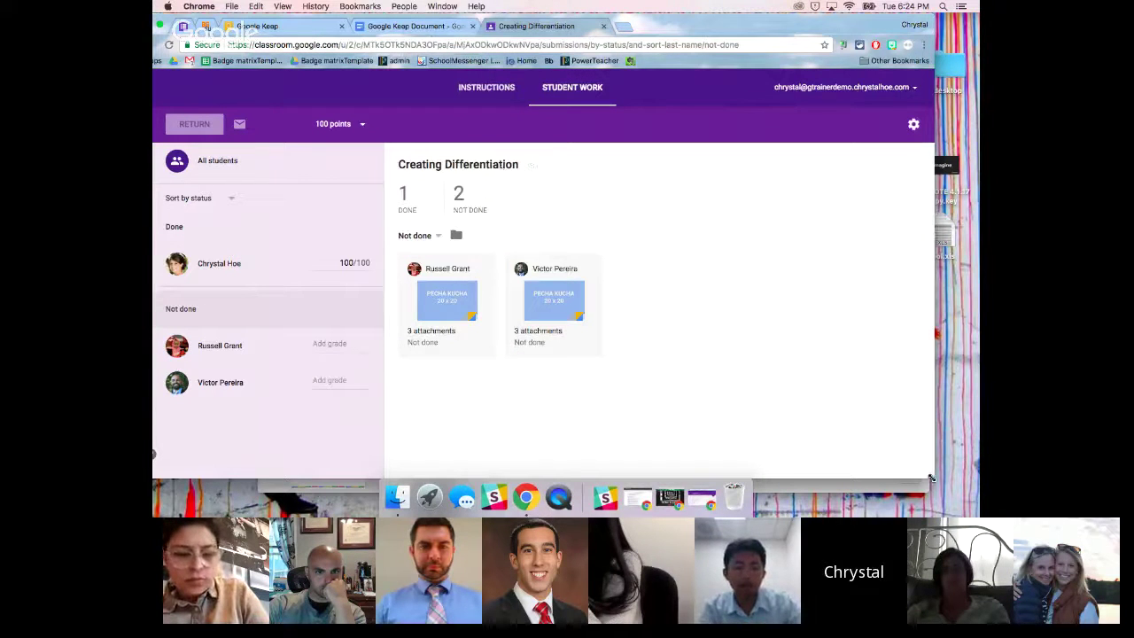
drag(931, 479, 979, 479)
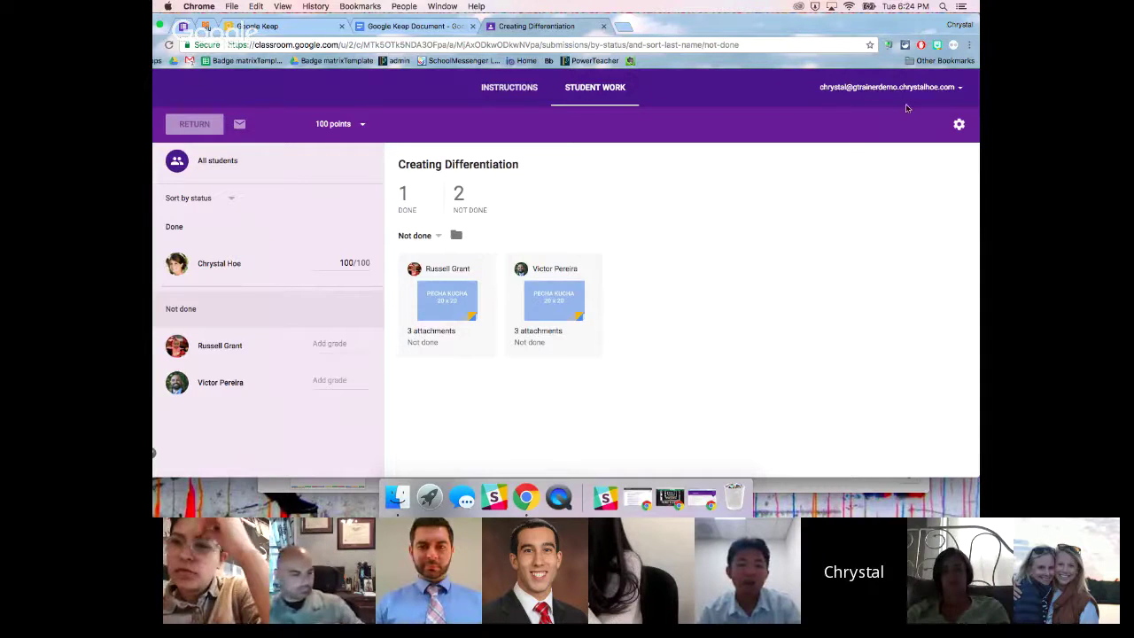
click(959, 125)
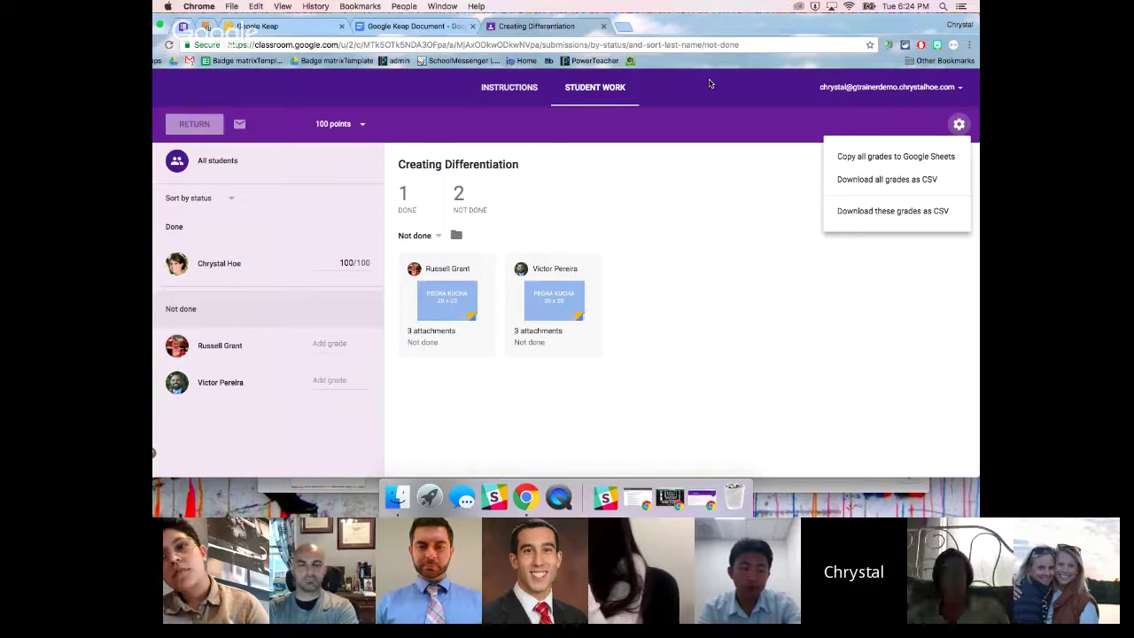
click(745, 221)
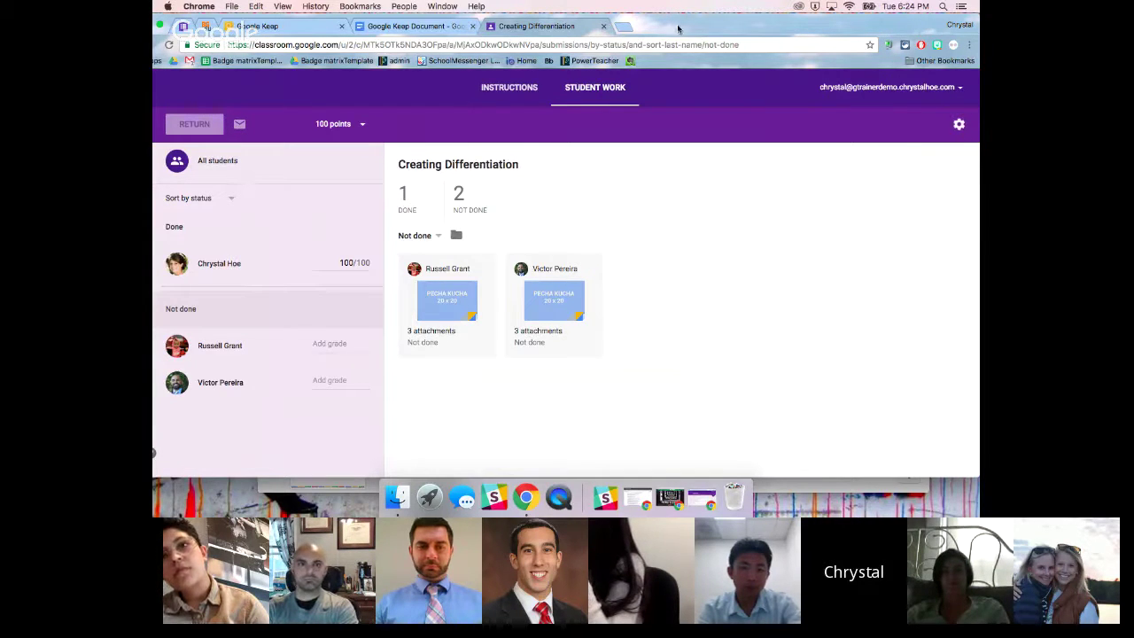
drag(680, 30, 703, 30)
click(170, 90)
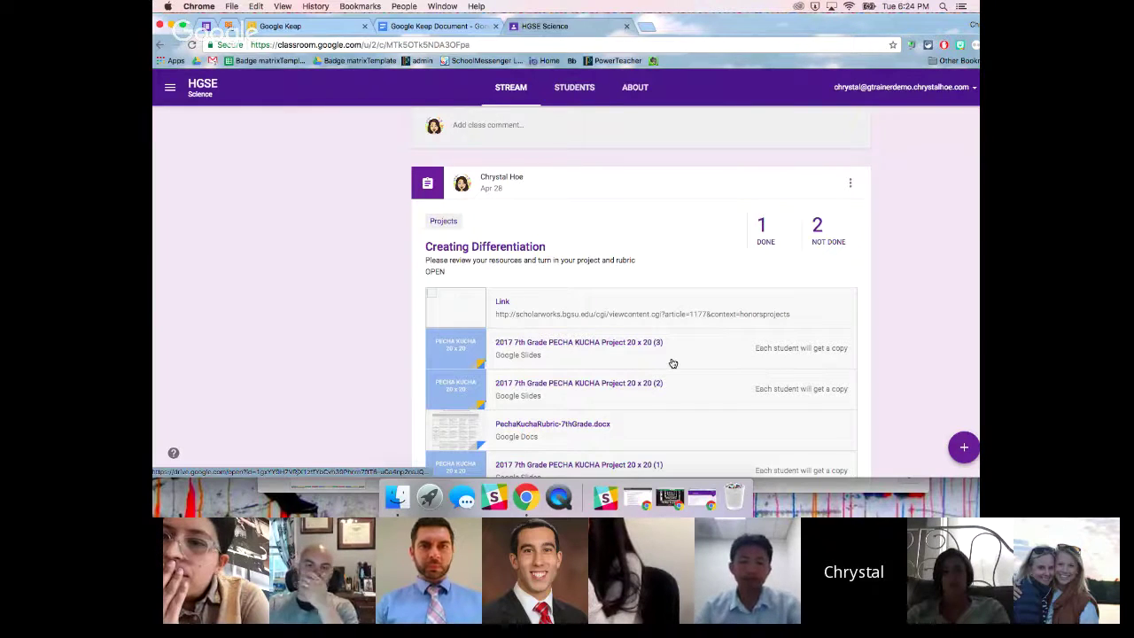
Step: Start a question for HGSE Science, review its answer types, allow students to edit their answer, and close it without asking
mouse_move(968, 456)
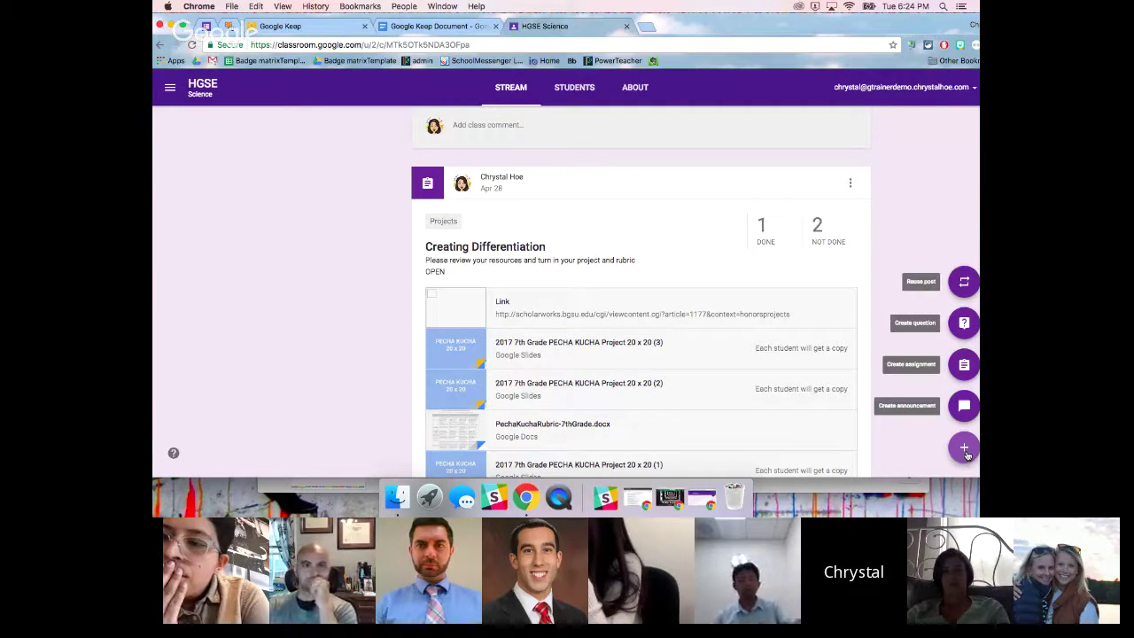
click(966, 324)
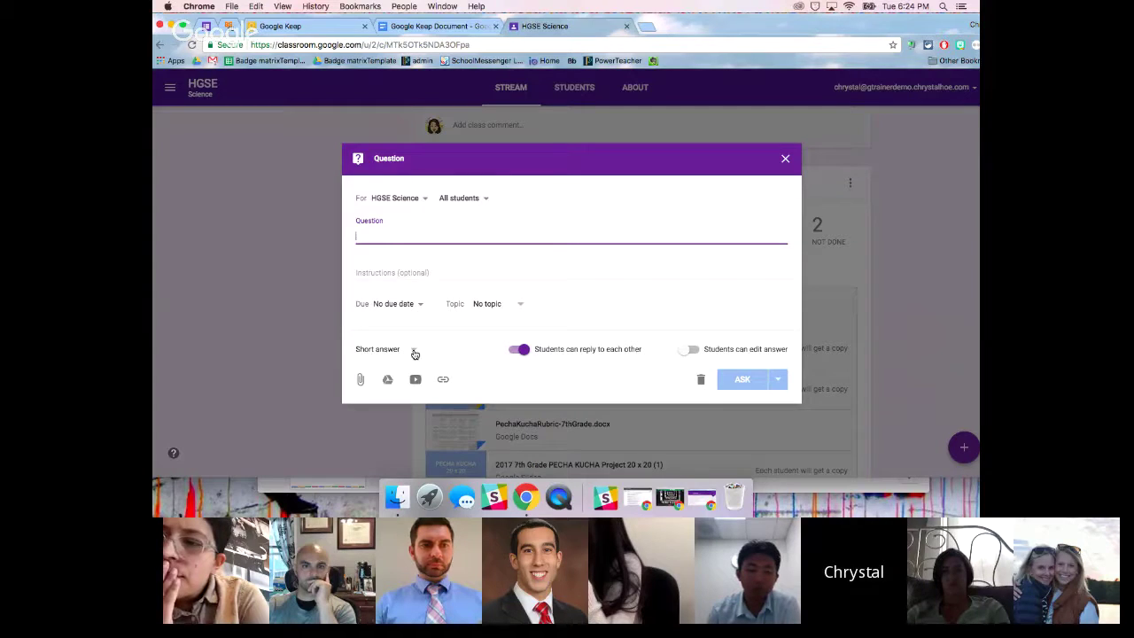
click(414, 351)
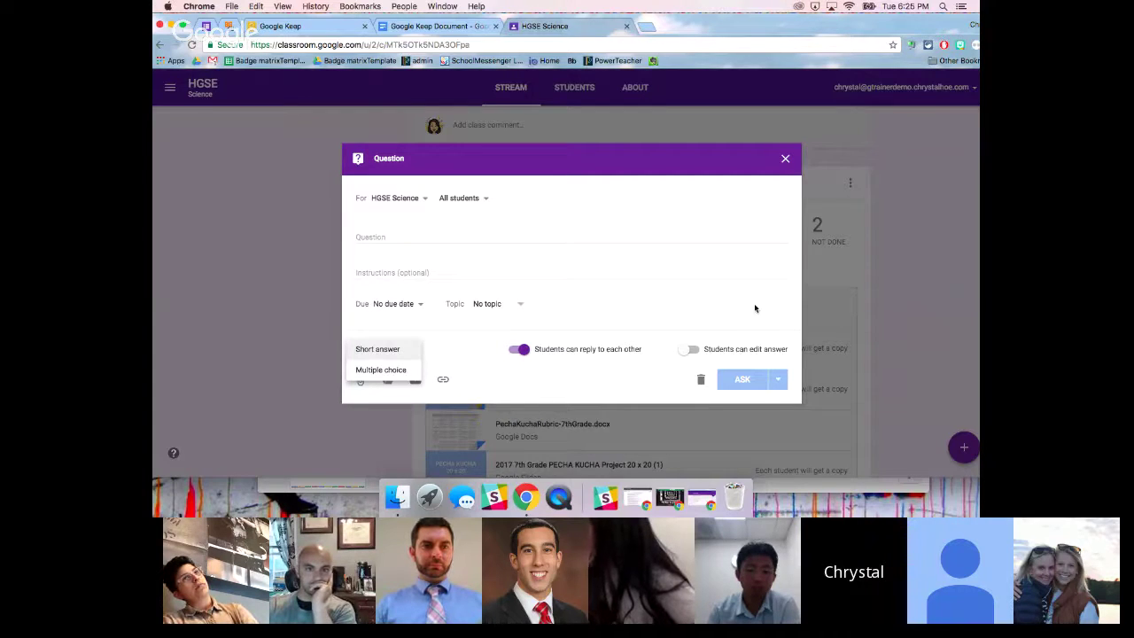
click(694, 350)
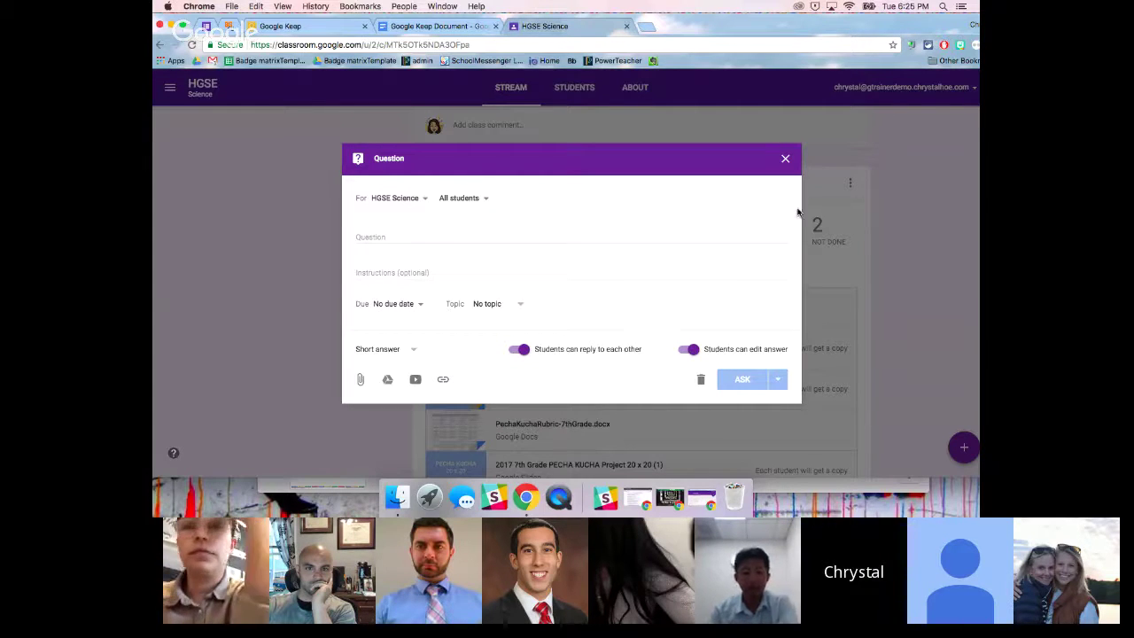
click(787, 160)
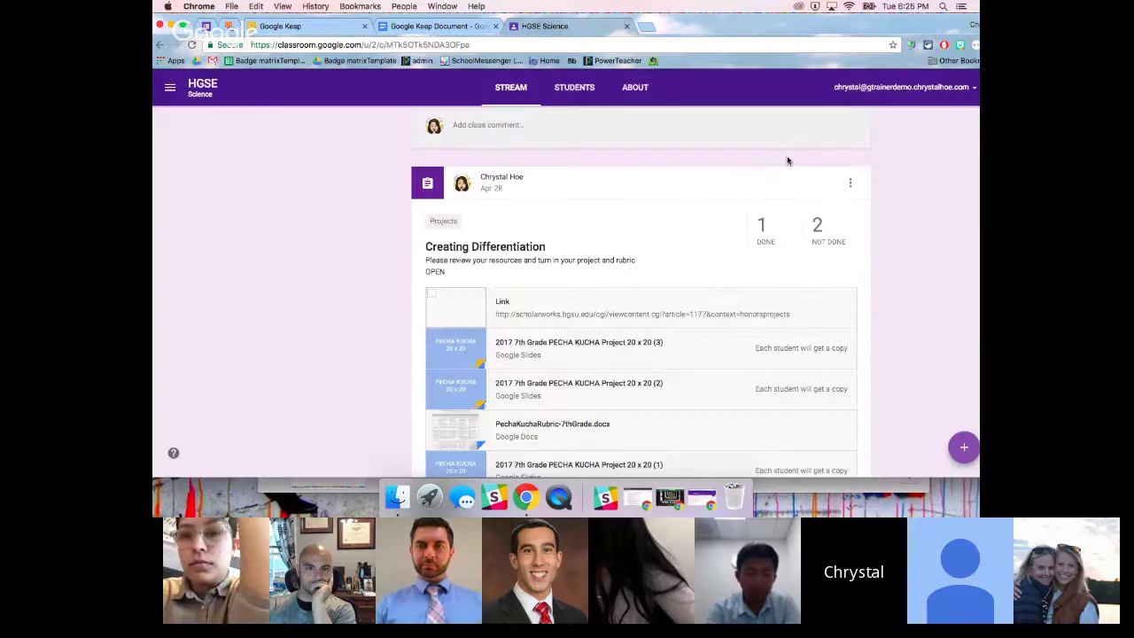
Step: Close the teacher's HGSE Science stream and switch to the Google Keep Document in Google Docs
scroll(442, 249, up, 1)
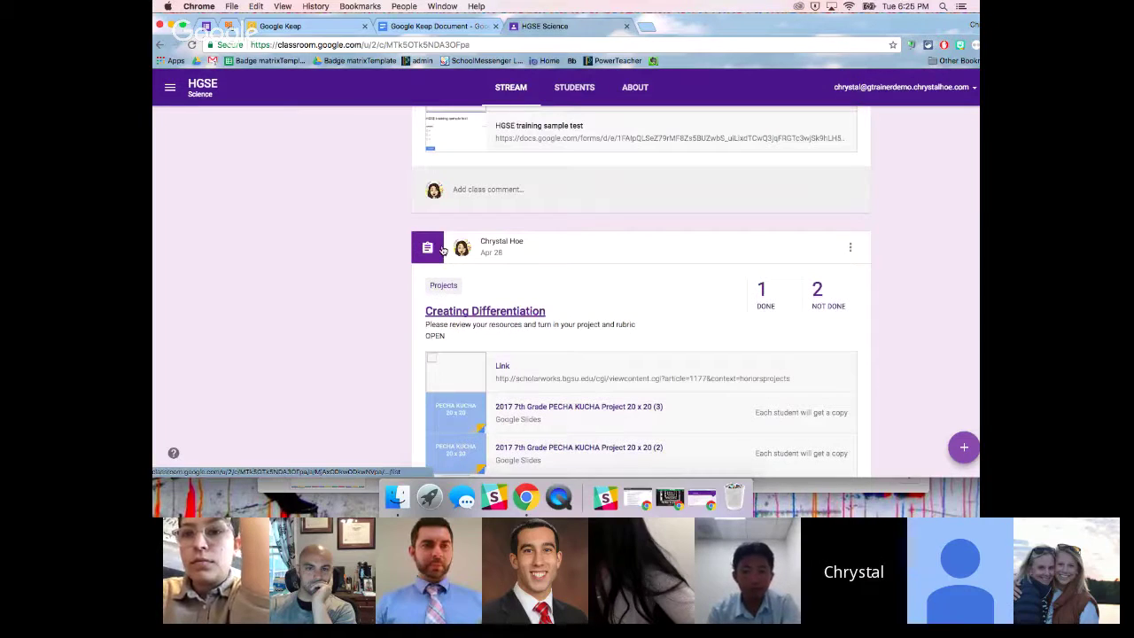
scroll(443, 249, up, 10)
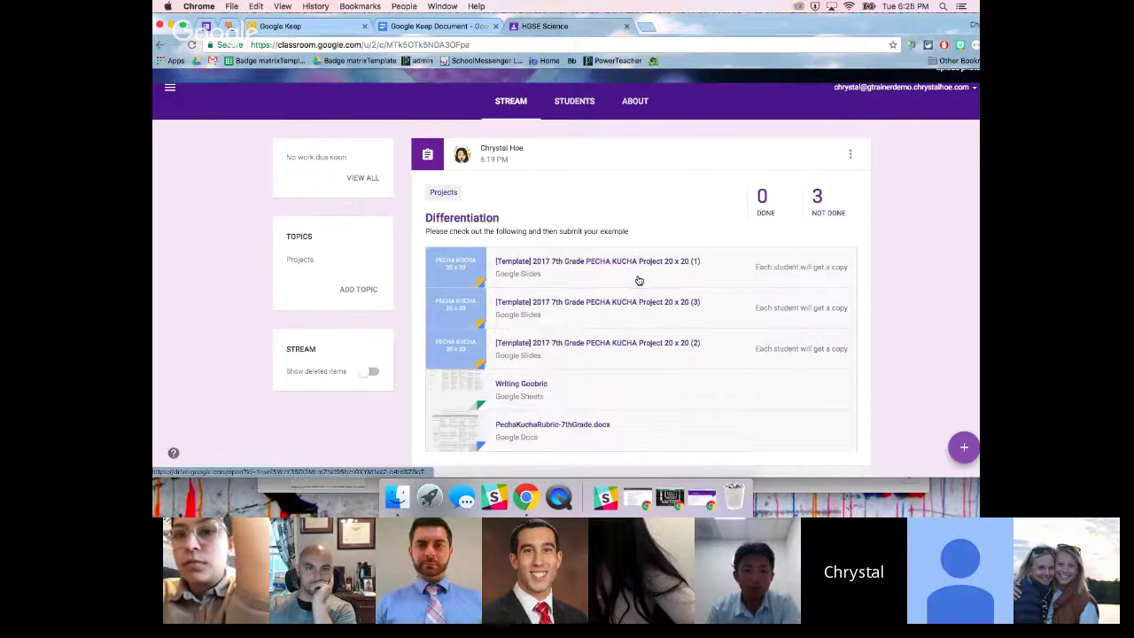
scroll(639, 280, up, 1)
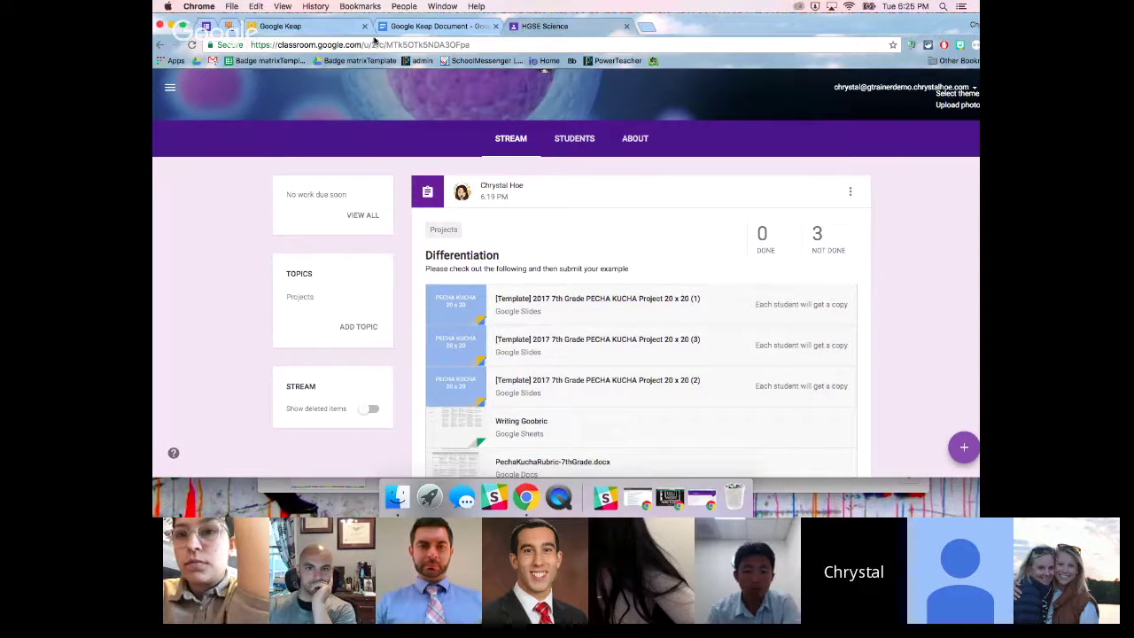
click(627, 28)
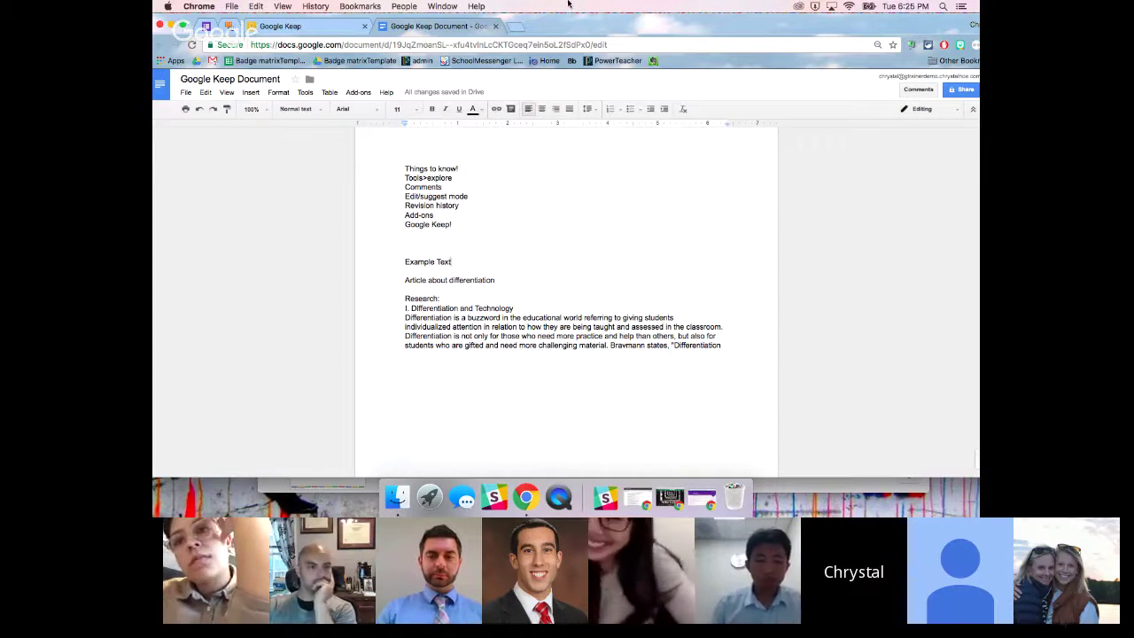
Step: Open Explore for the document, fit the browser window on the screen, and search for "dogs" among the images
click(305, 92)
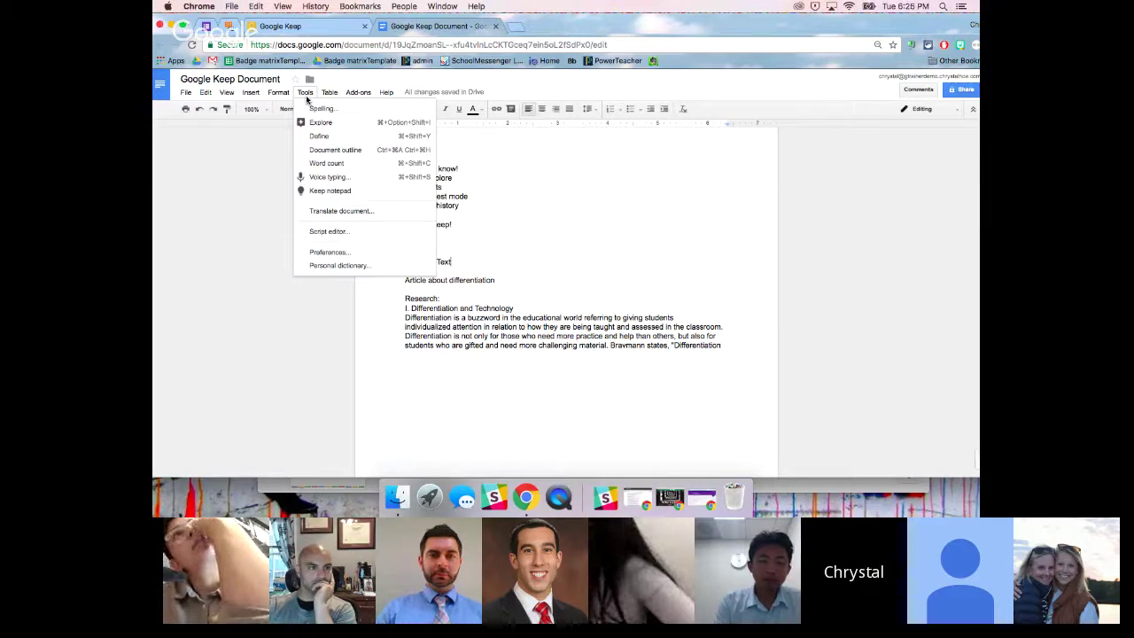
click(322, 127)
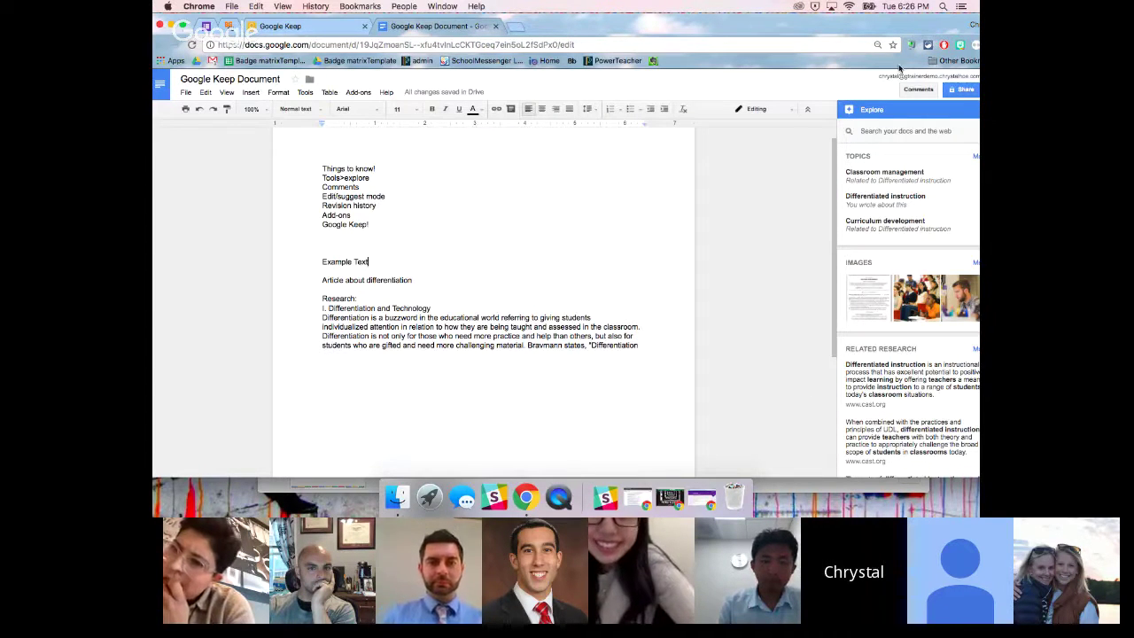
drag(924, 29, 904, 29)
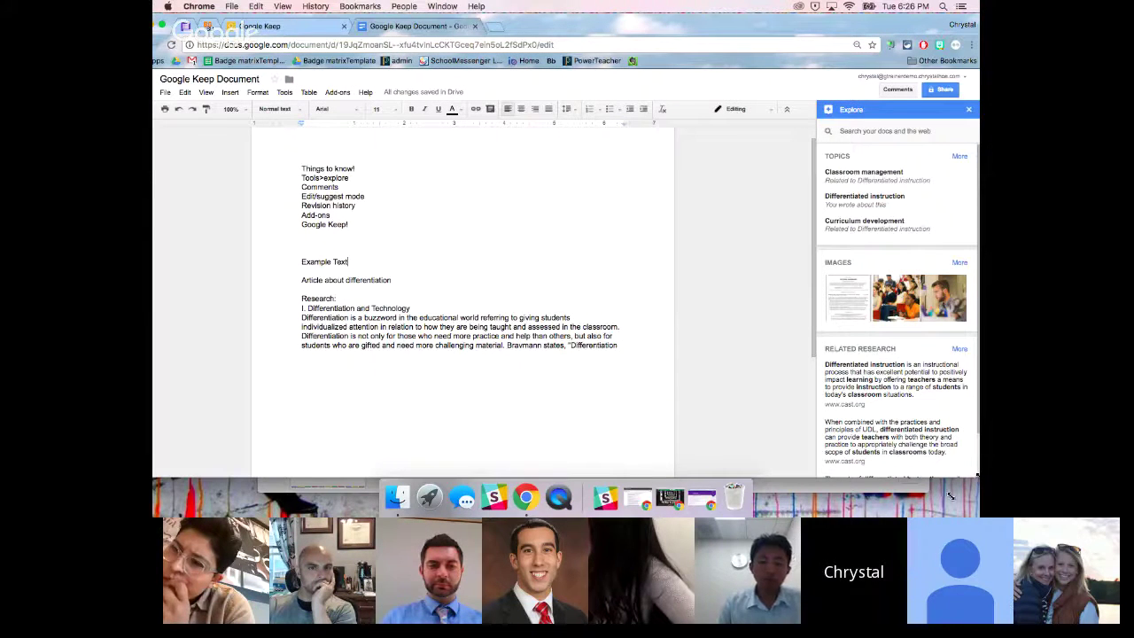
drag(950, 496, 951, 483)
click(864, 133)
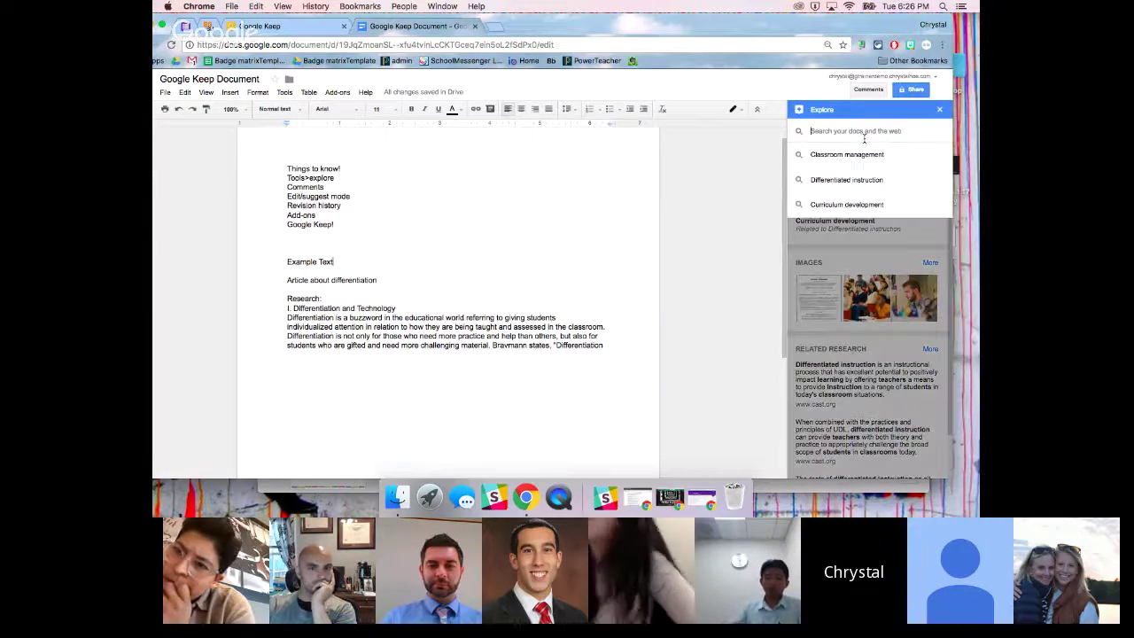
text(dogs)
key(Return)
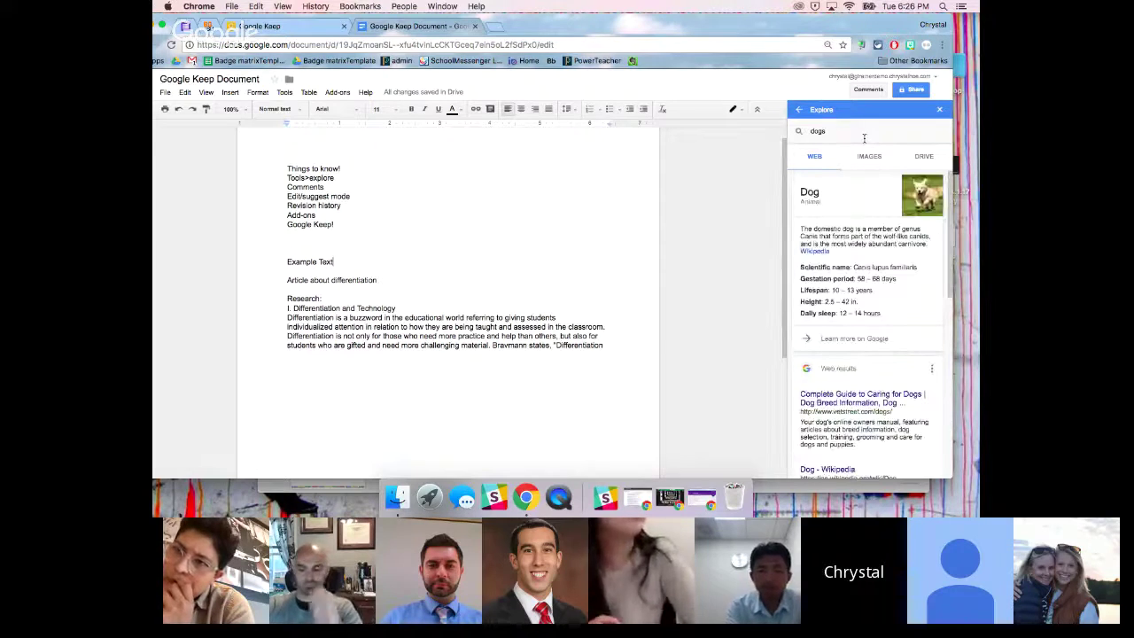
scroll(845, 354, down, 2)
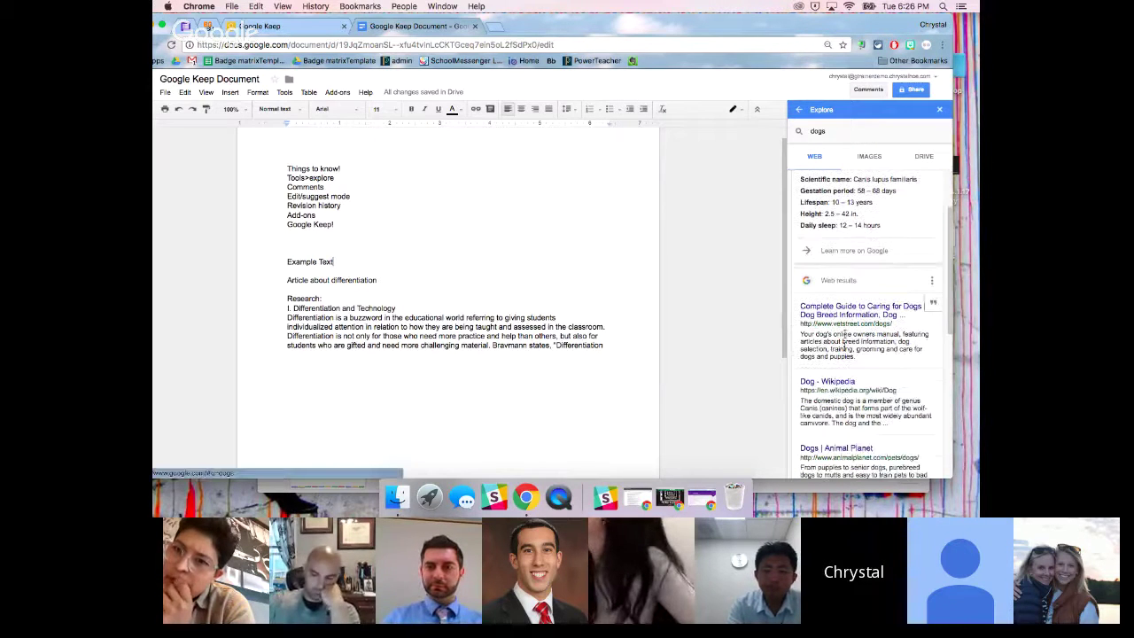
click(870, 158)
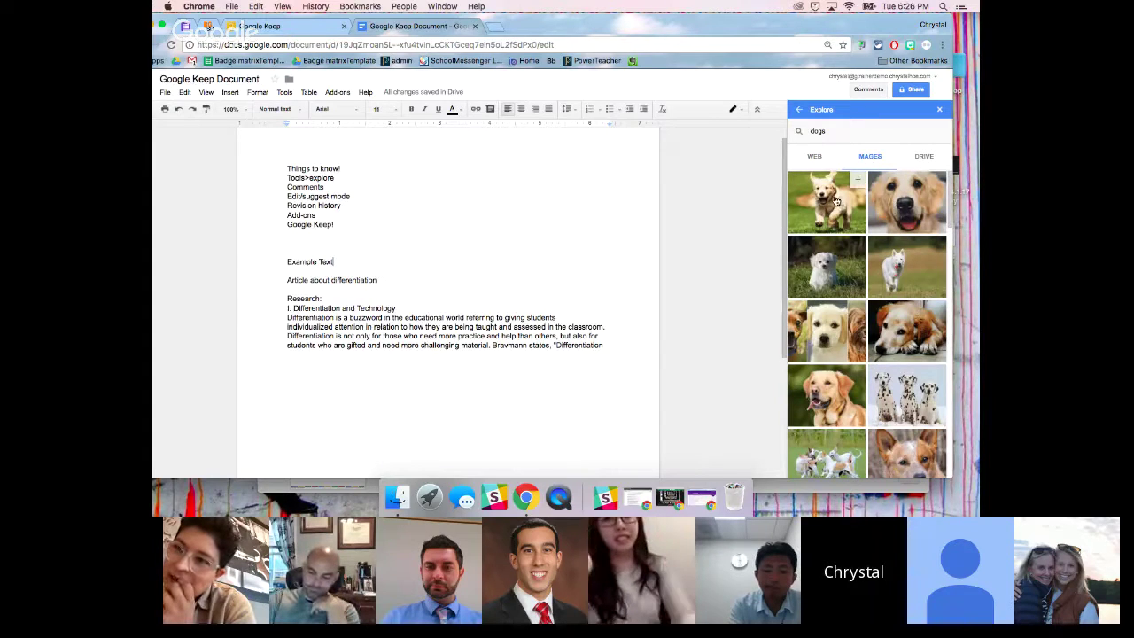
Step: Insert the running puppy image above "Example Text", shrink it to about 2.5 inches wide, and close Explore
drag(836, 200, 451, 245)
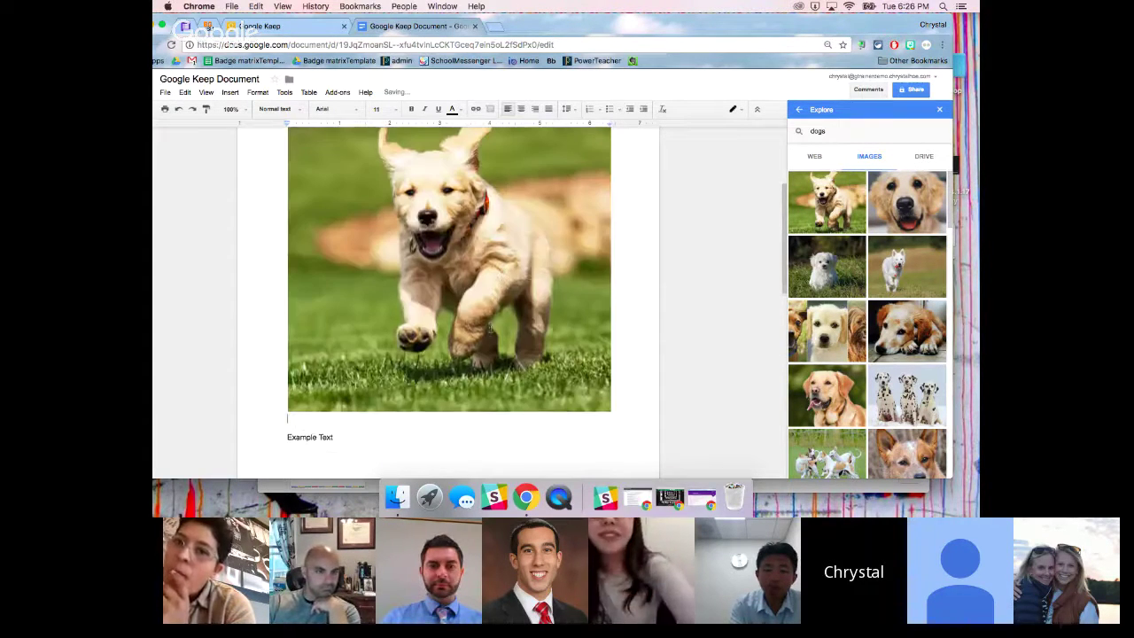
scroll(490, 328, down, 1)
click(574, 390)
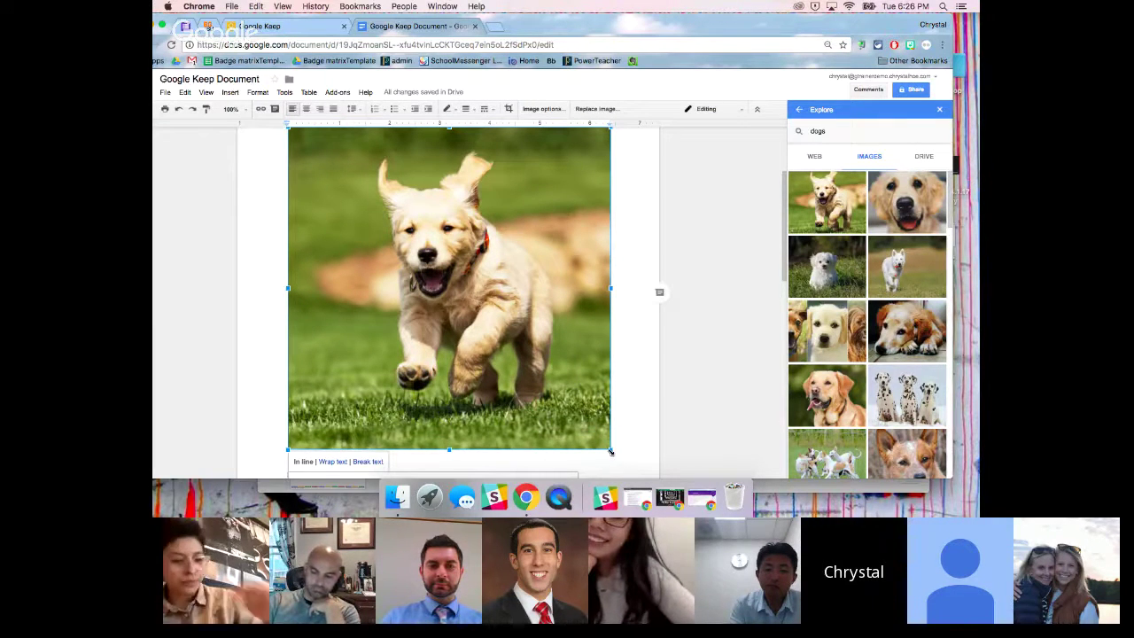
drag(599, 446, 408, 252)
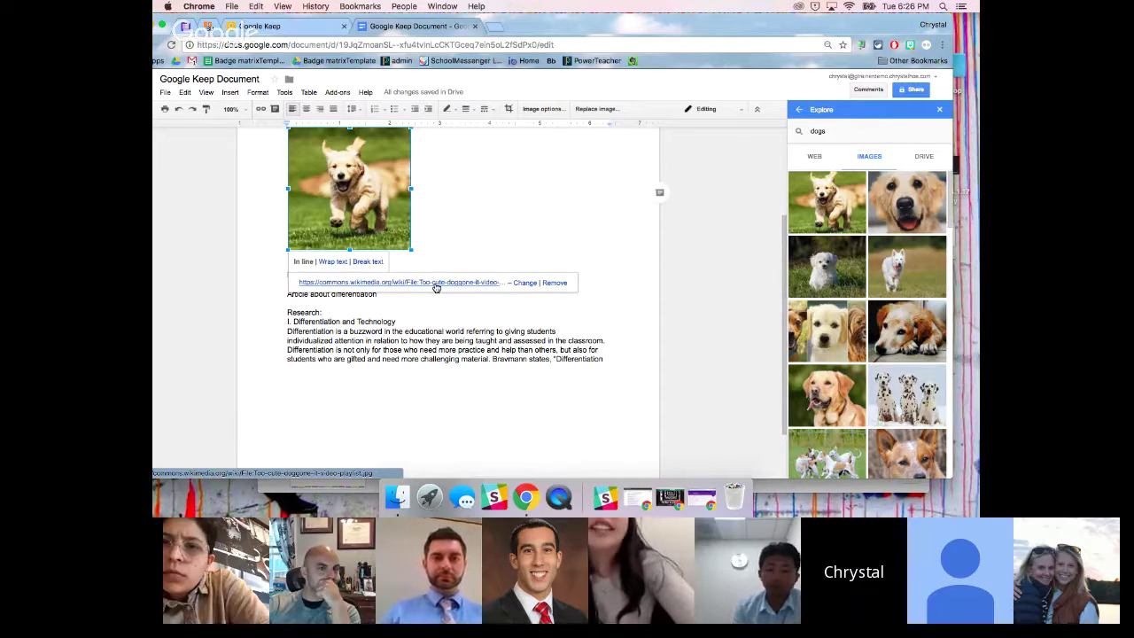
click(461, 256)
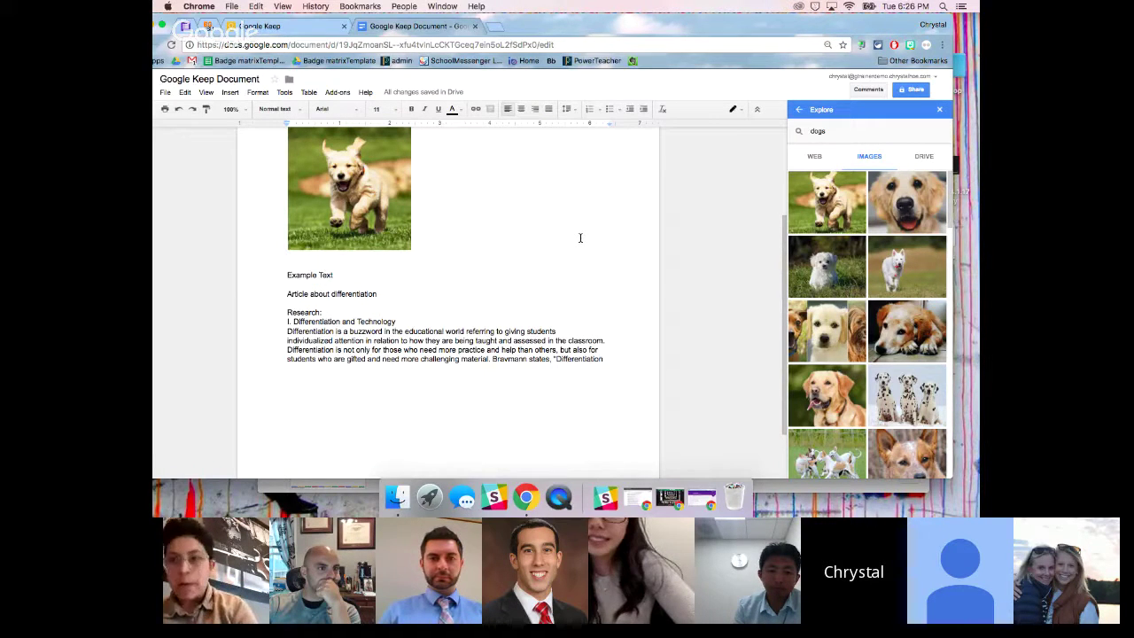
click(939, 110)
scroll(624, 244, up, 3)
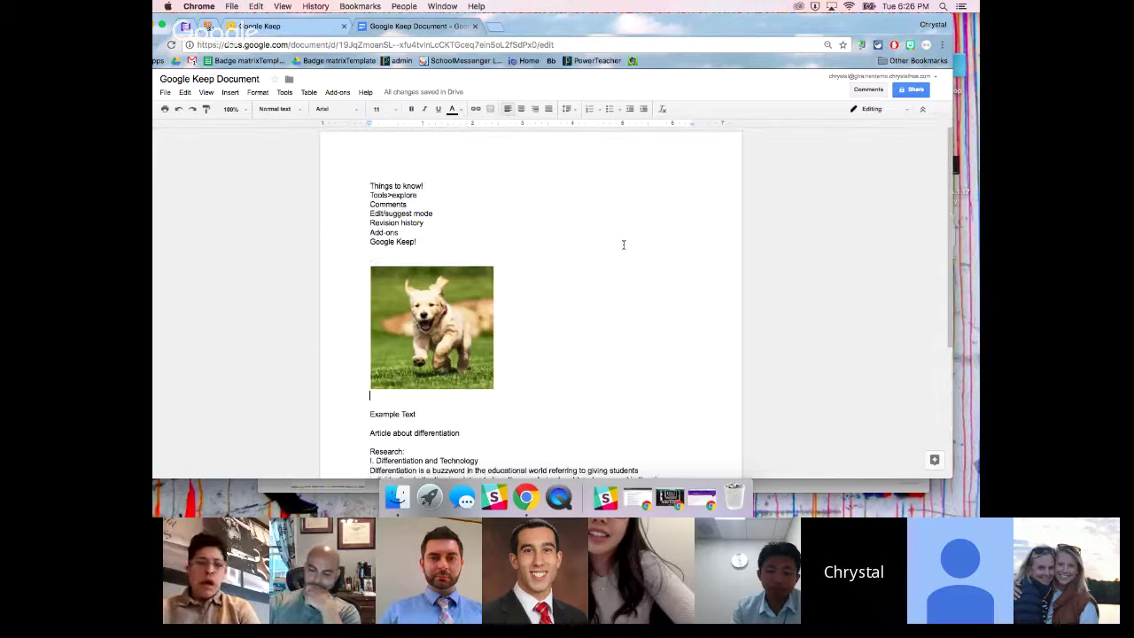
Step: Look up the dictionary definition of "explore" in the "Tools>explore" line and close the dictionary
double_click(404, 195)
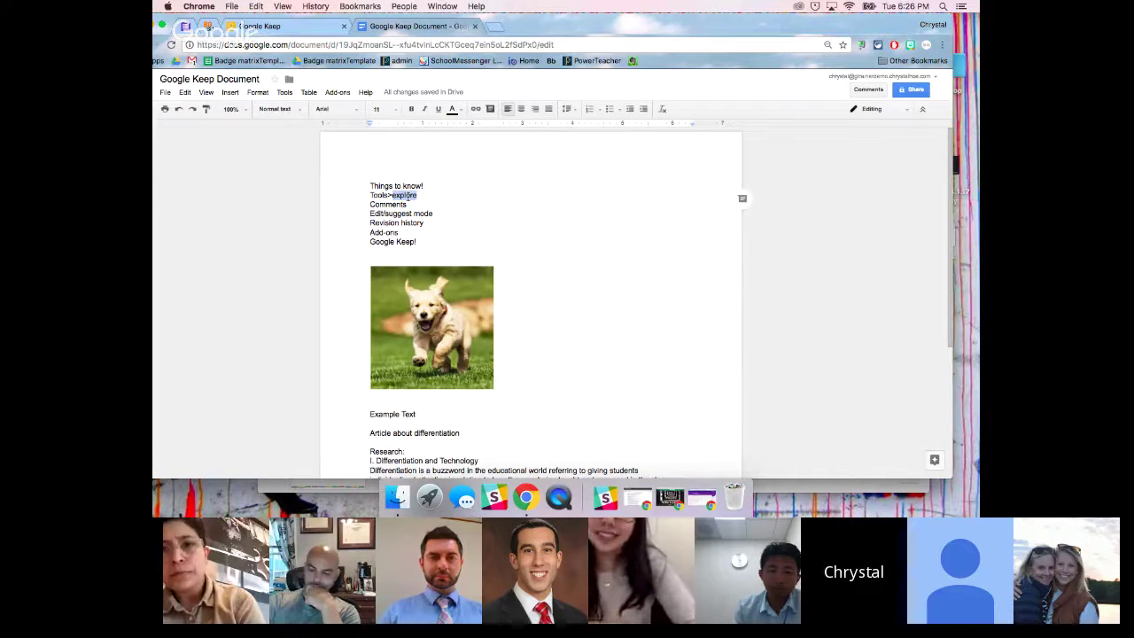
right_click(408, 197)
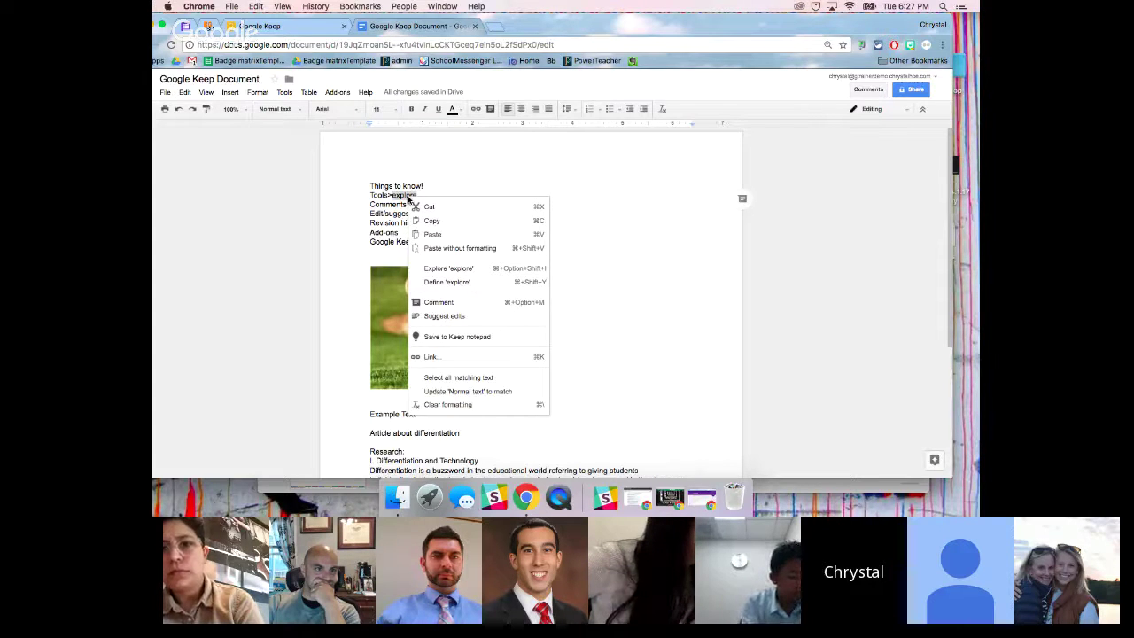
click(451, 282)
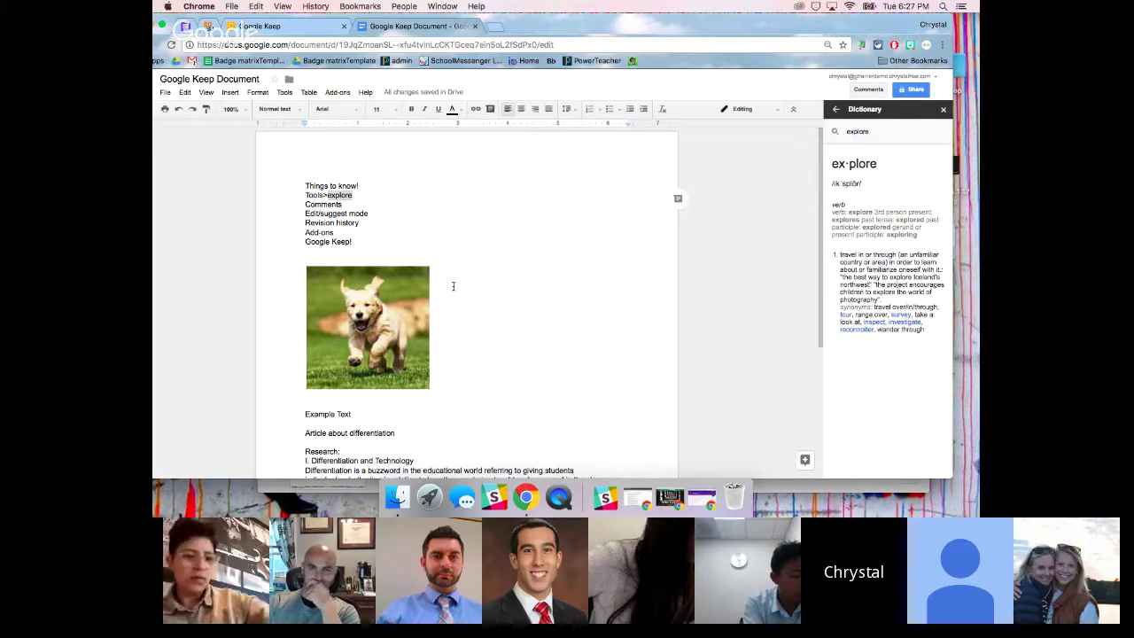
click(944, 109)
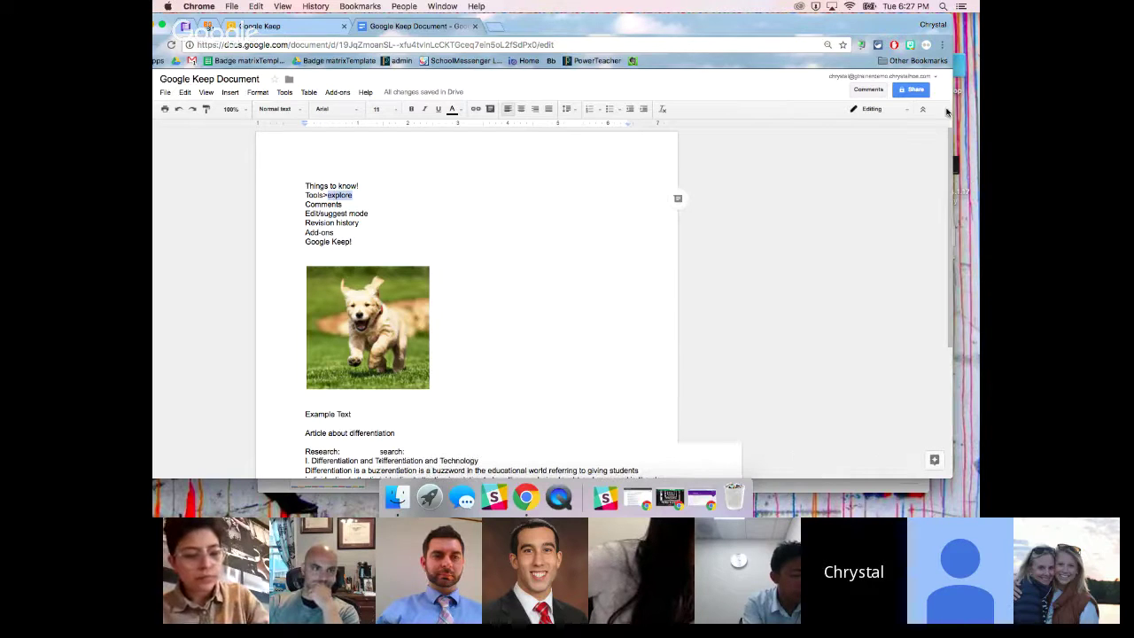
click(420, 202)
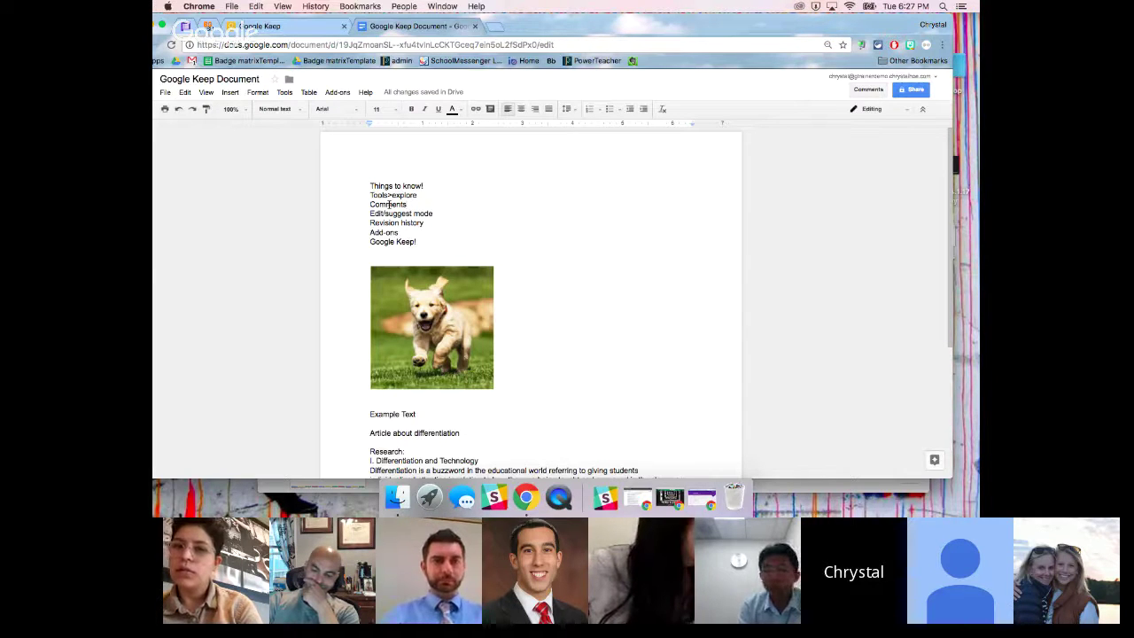
Step: Add the comment "sp?" to the word "referring" in the first sentence under "Differentiation and Technology"
double_click(389, 204)
scroll(514, 240, down, 3)
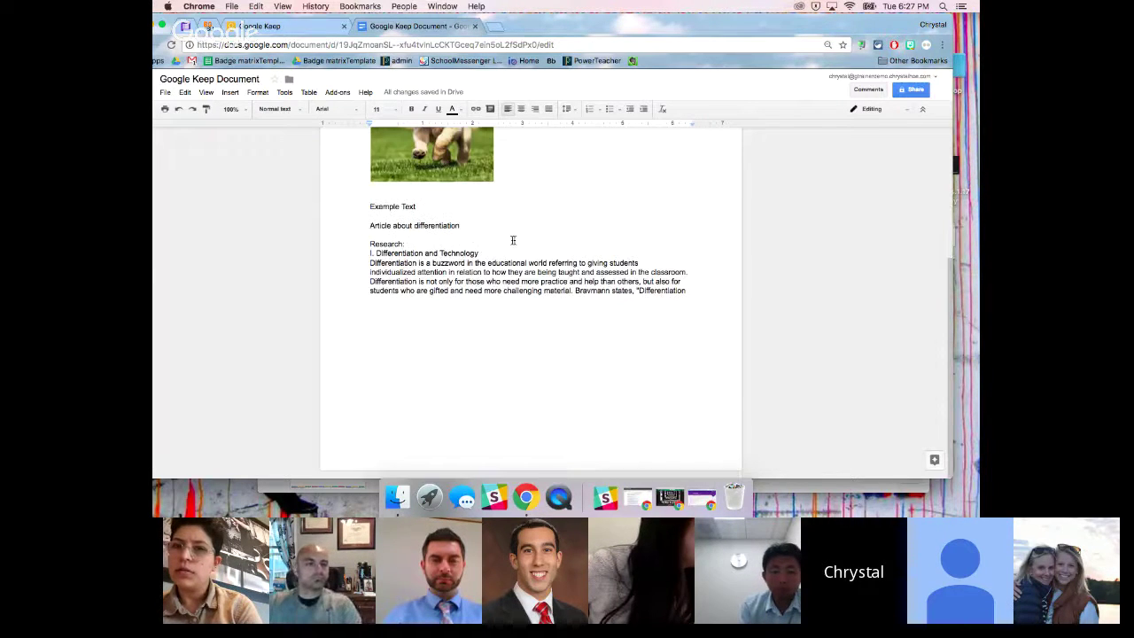
double_click(560, 264)
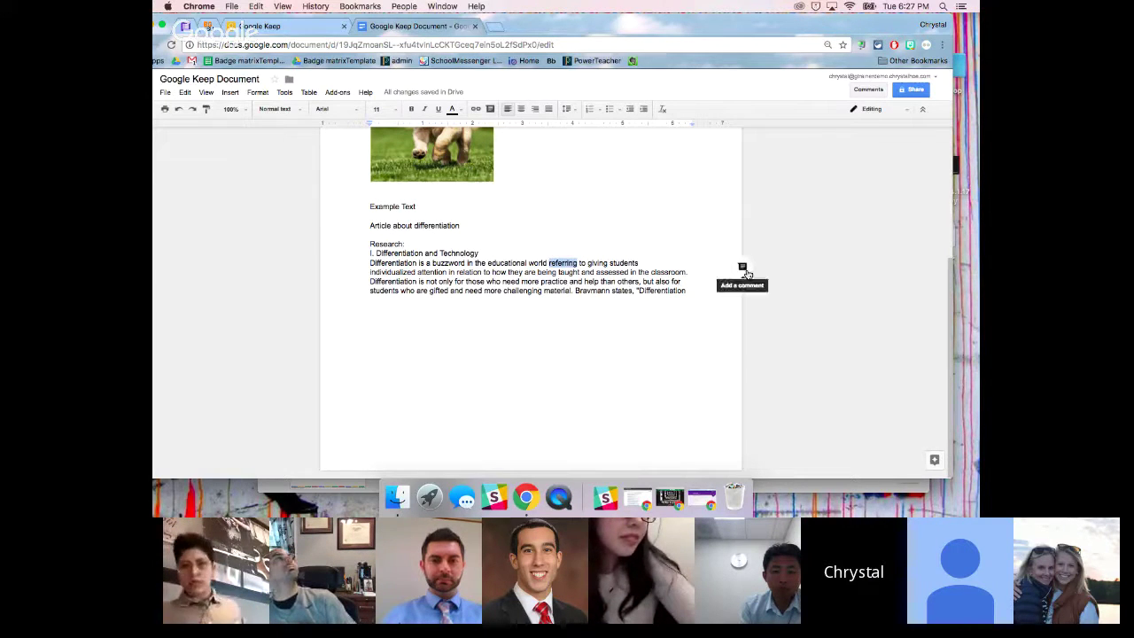
click(742, 268)
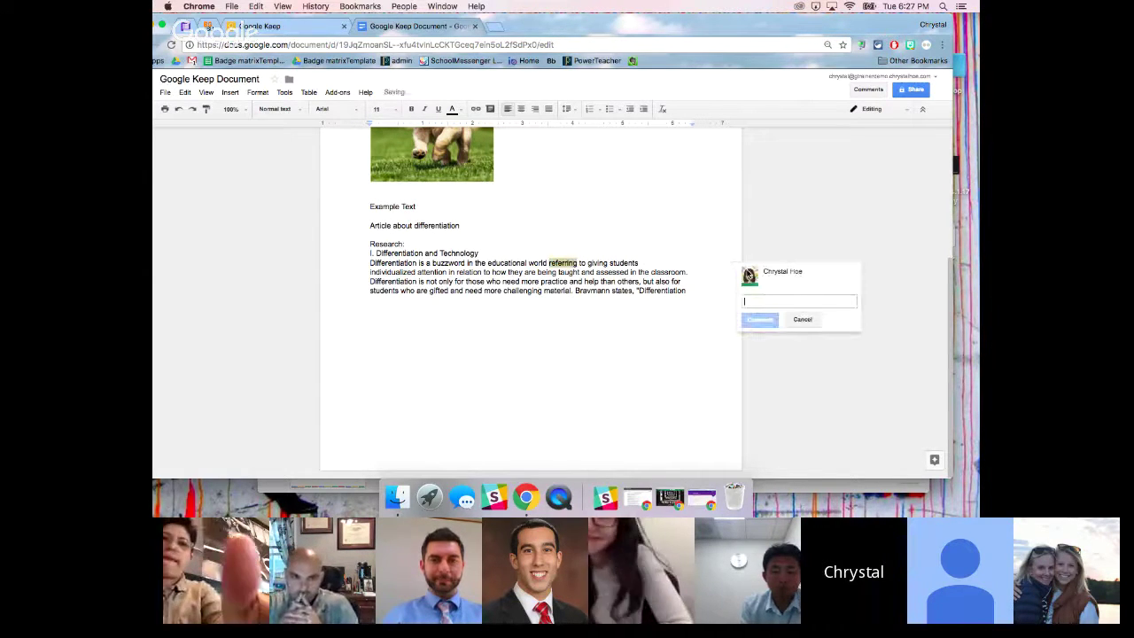
text(so?)
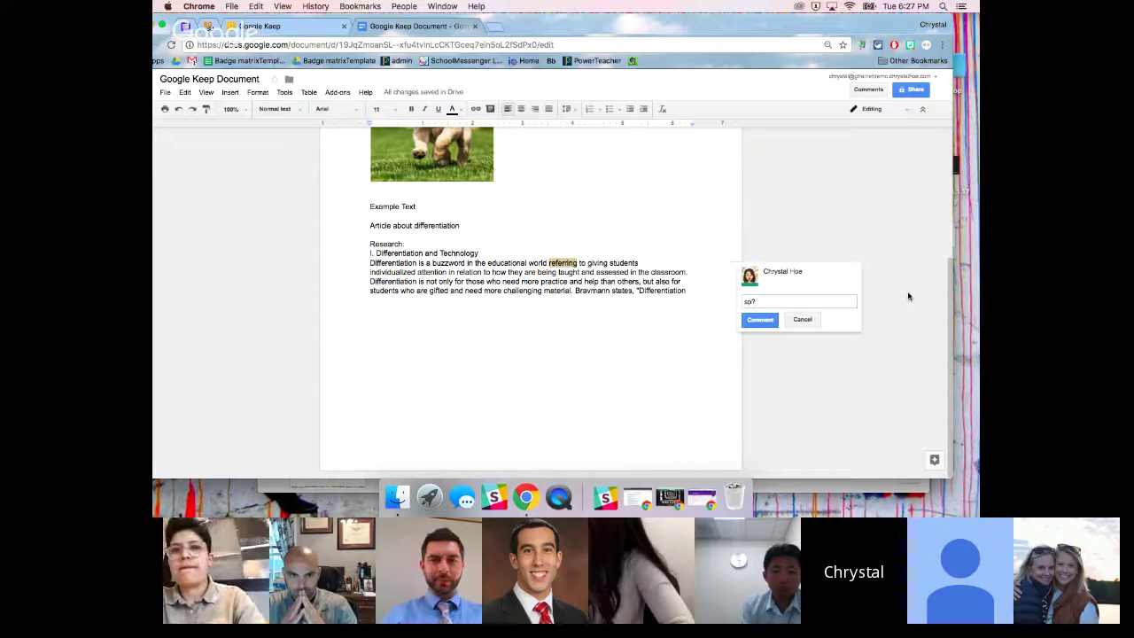
click(765, 321)
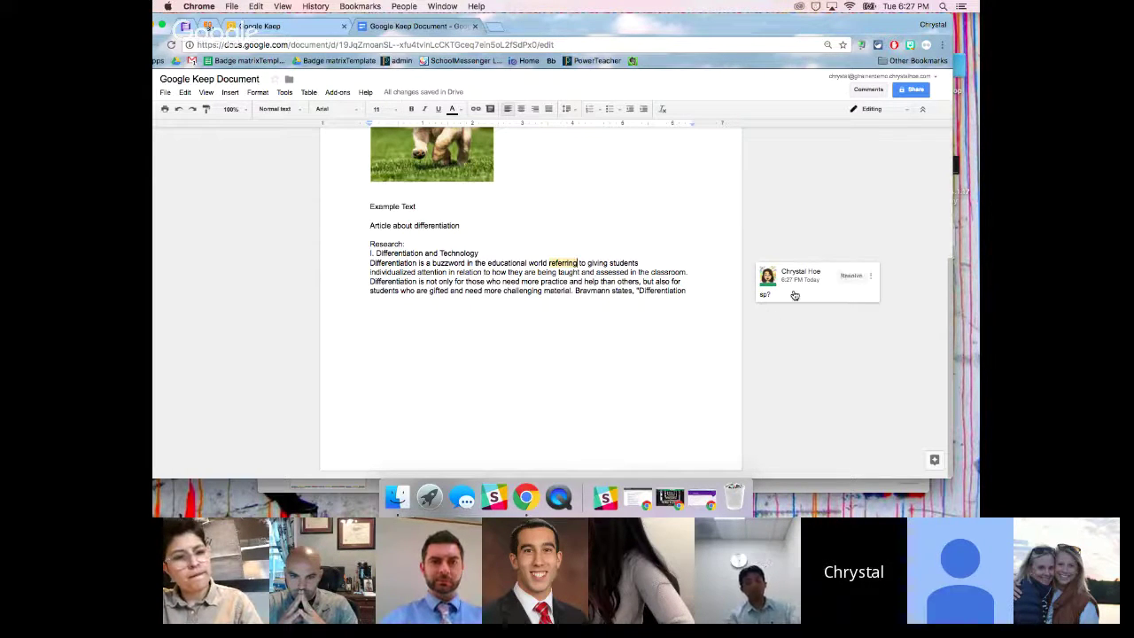
Step: Reply to the comment on "referring" with a mention of a contact's e-mail and "sp?", sharing the file as "Can comment" for anyone with the link
click(793, 292)
click(798, 312)
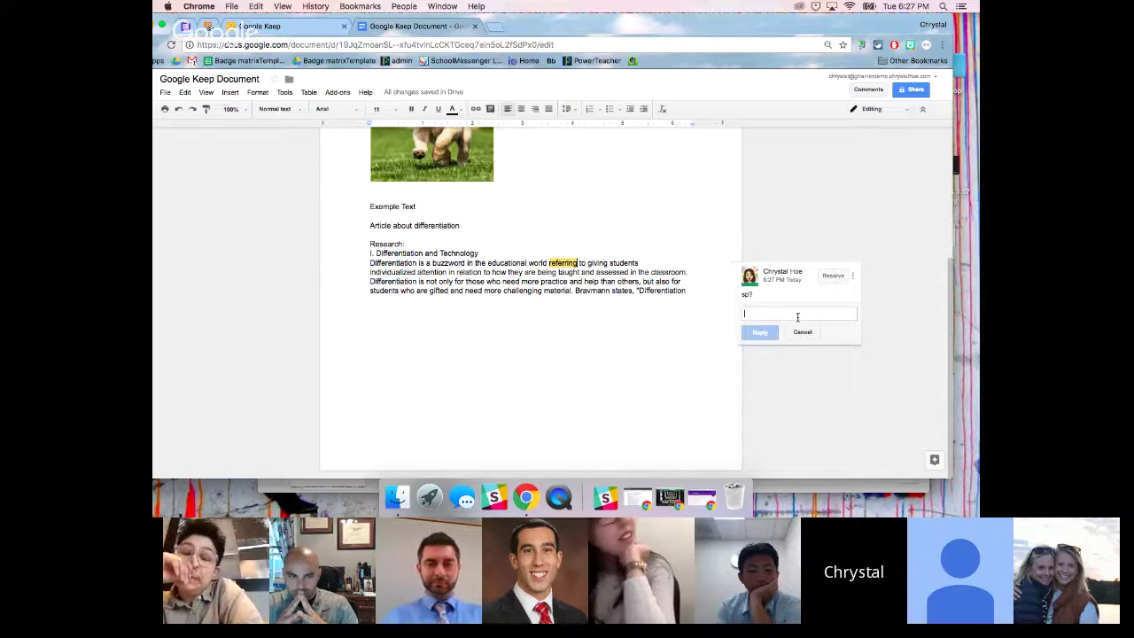
text(+chrystal)
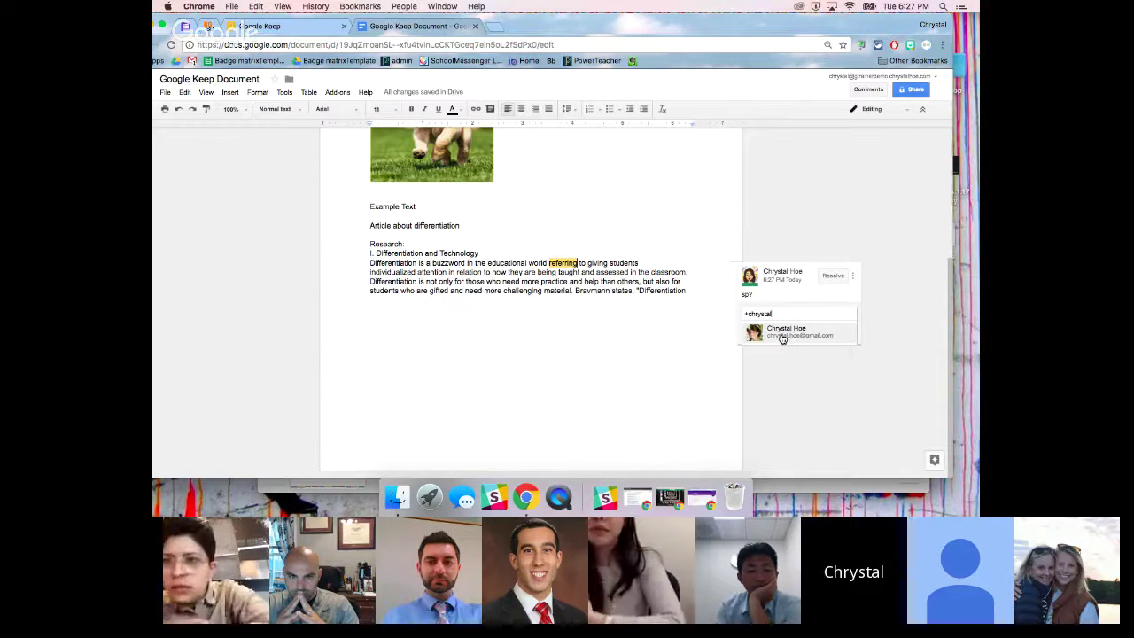
click(782, 335)
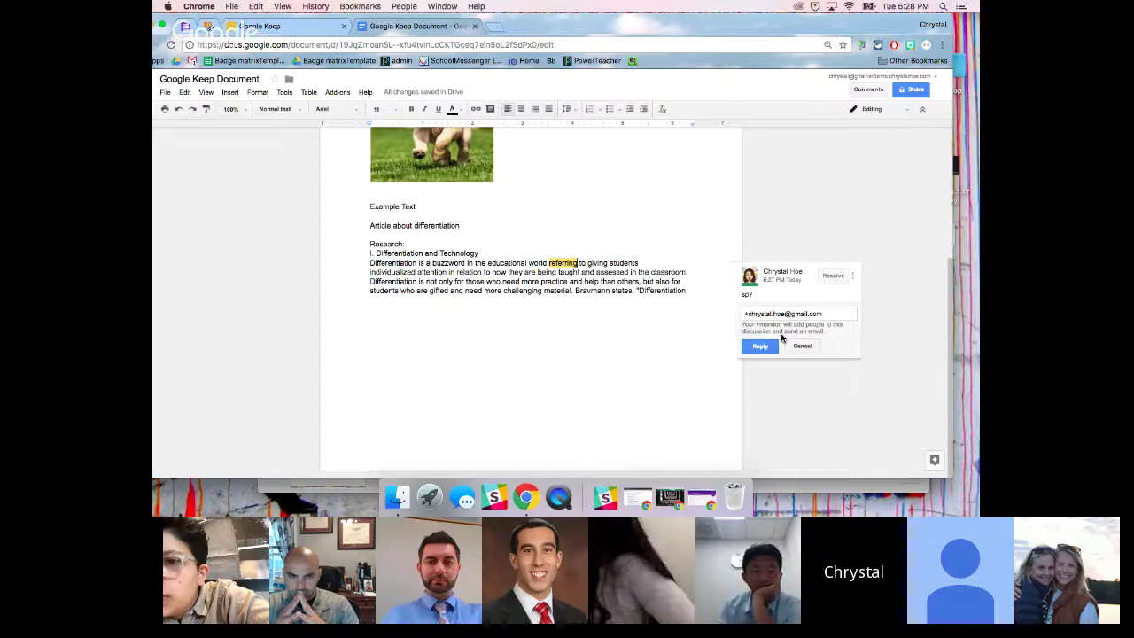
text(sp?)
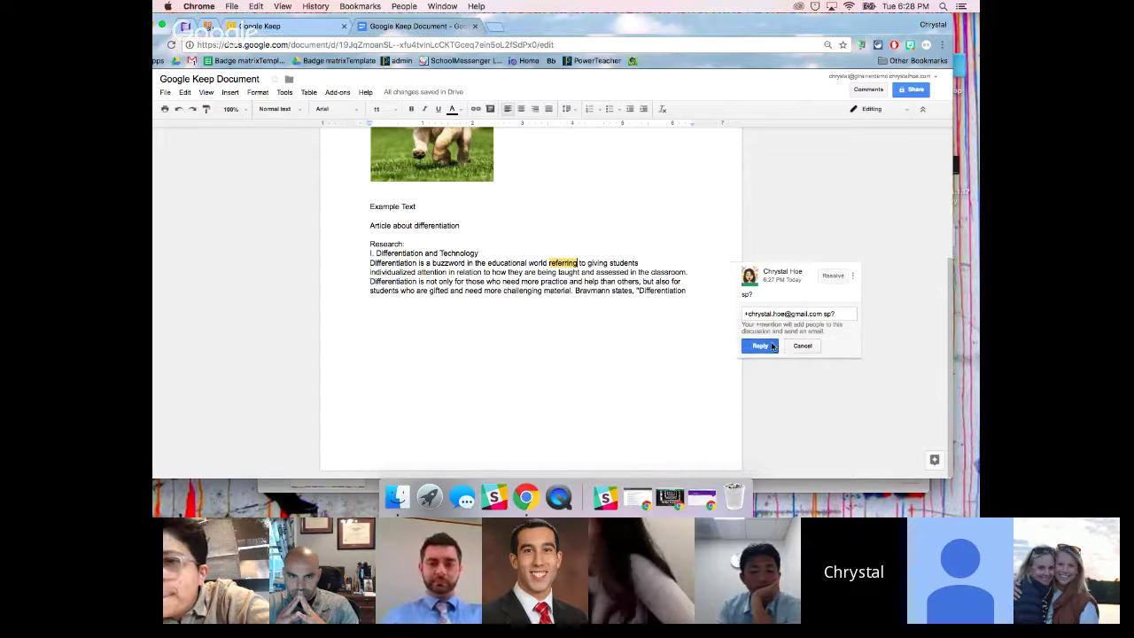
click(771, 347)
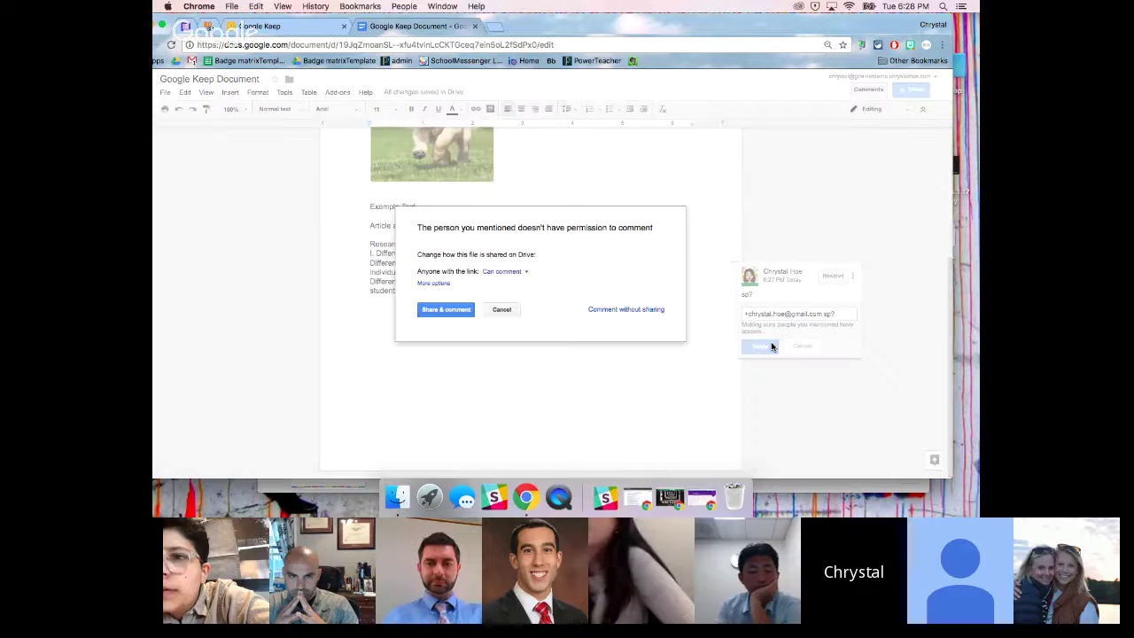
click(446, 309)
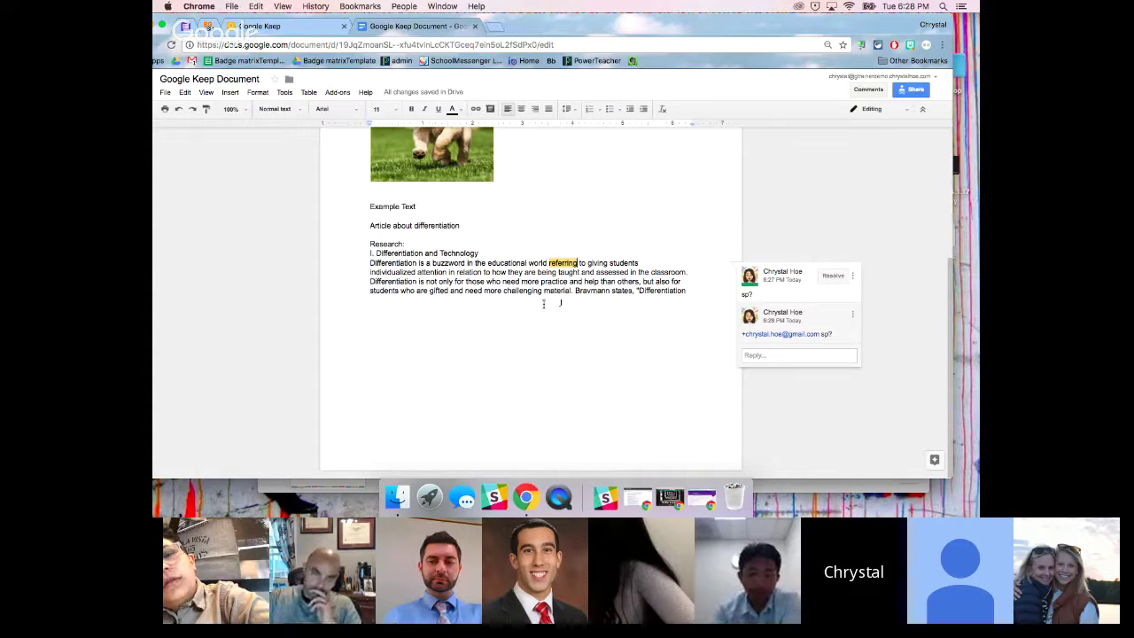
Step: Post a further reply "what do you mean?" in the comment thread on "referring"
click(819, 356)
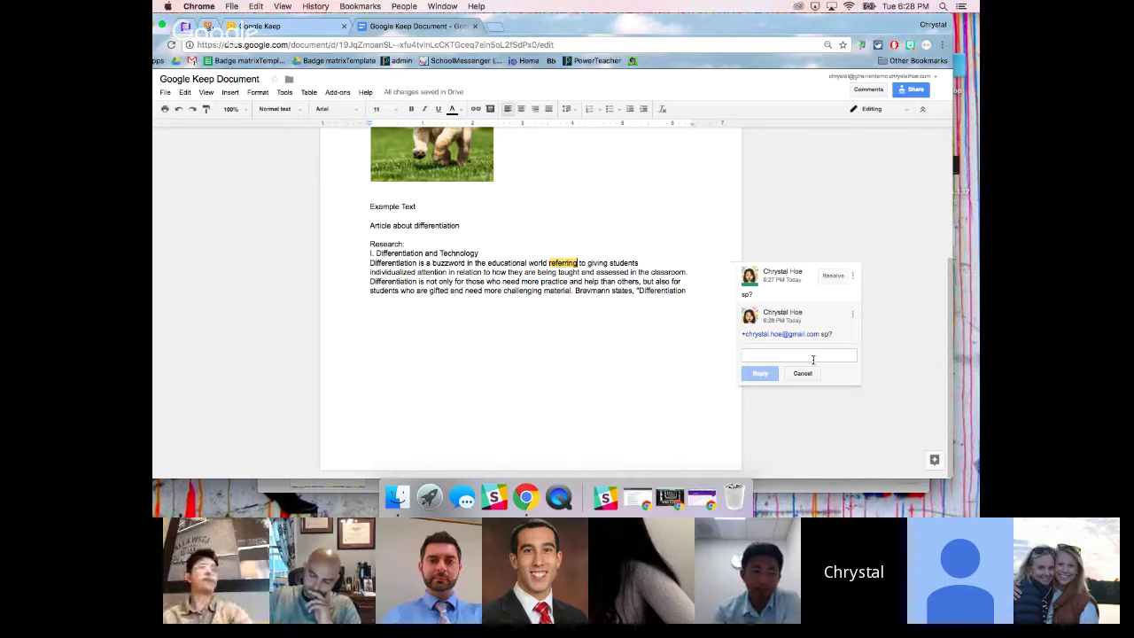
text(what do you)
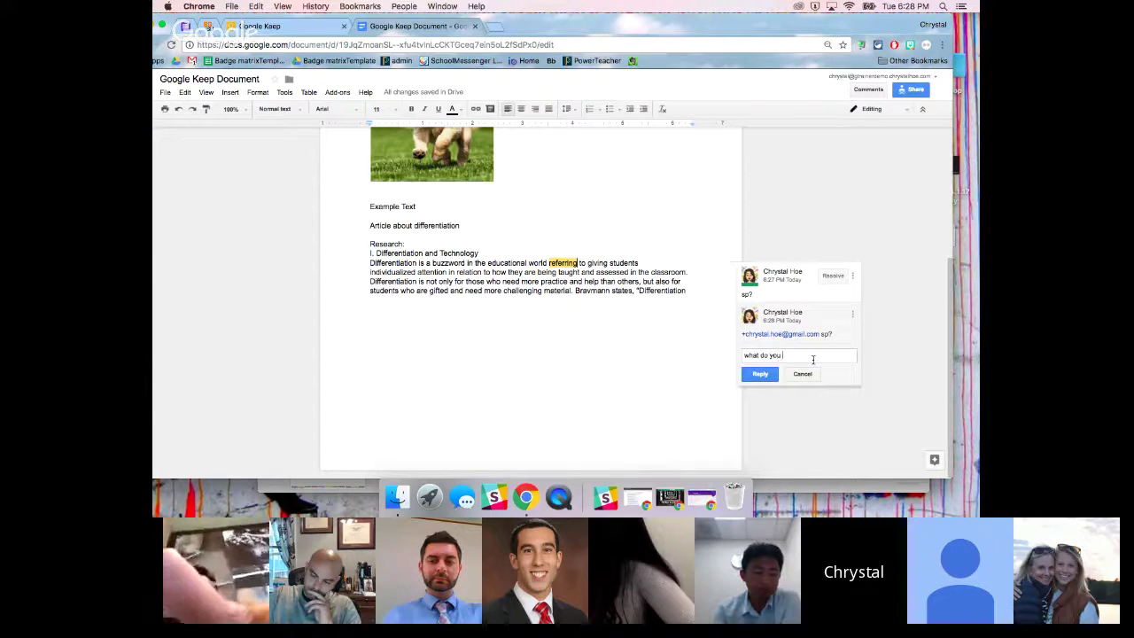
text( mean?)
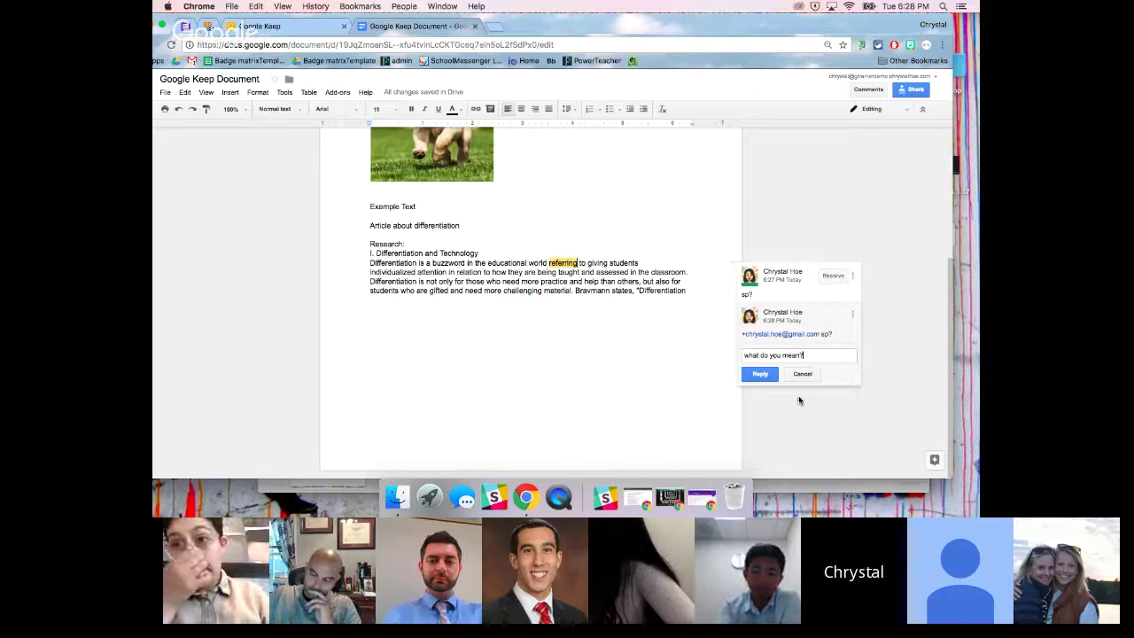
click(761, 375)
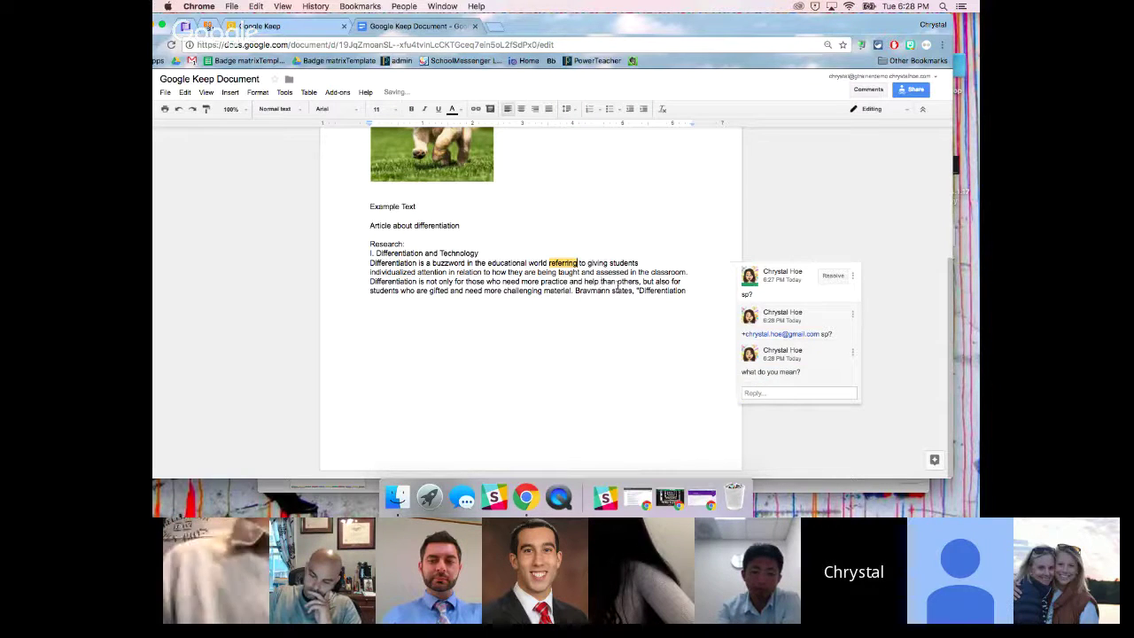
Step: Resolve the comment thread on "referring" and re-open it from the document's comment history
click(833, 277)
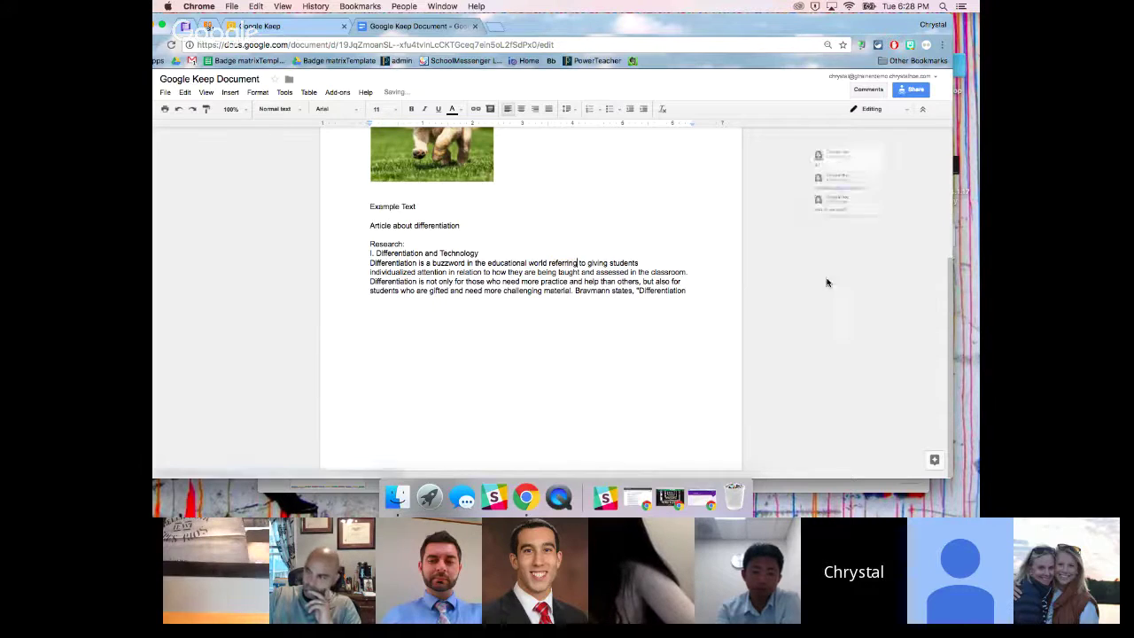
click(866, 91)
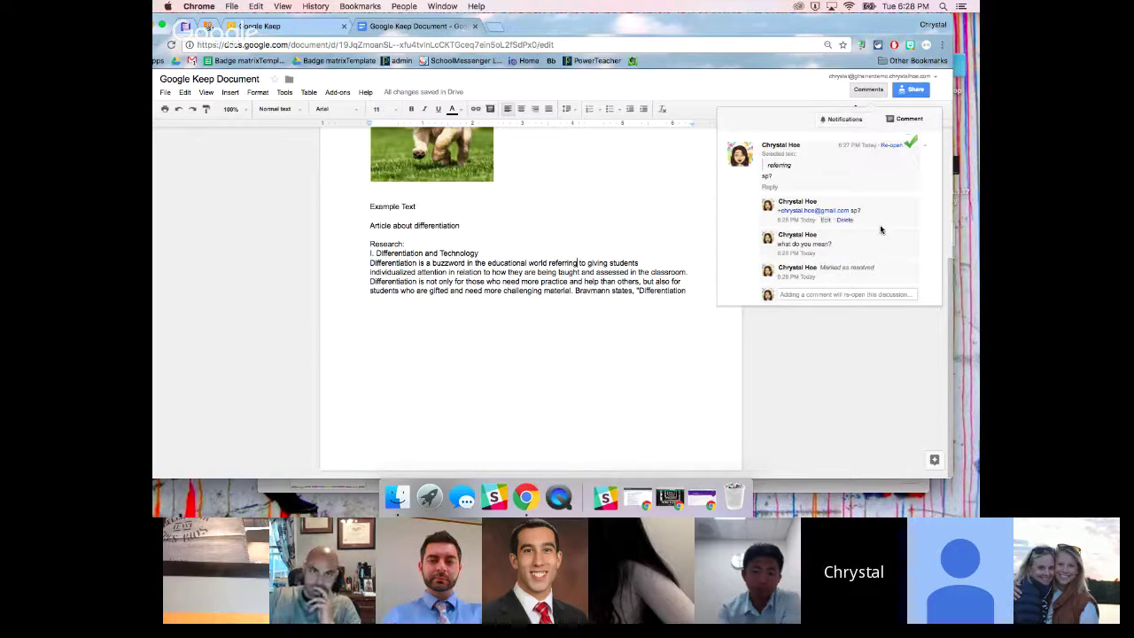
click(892, 148)
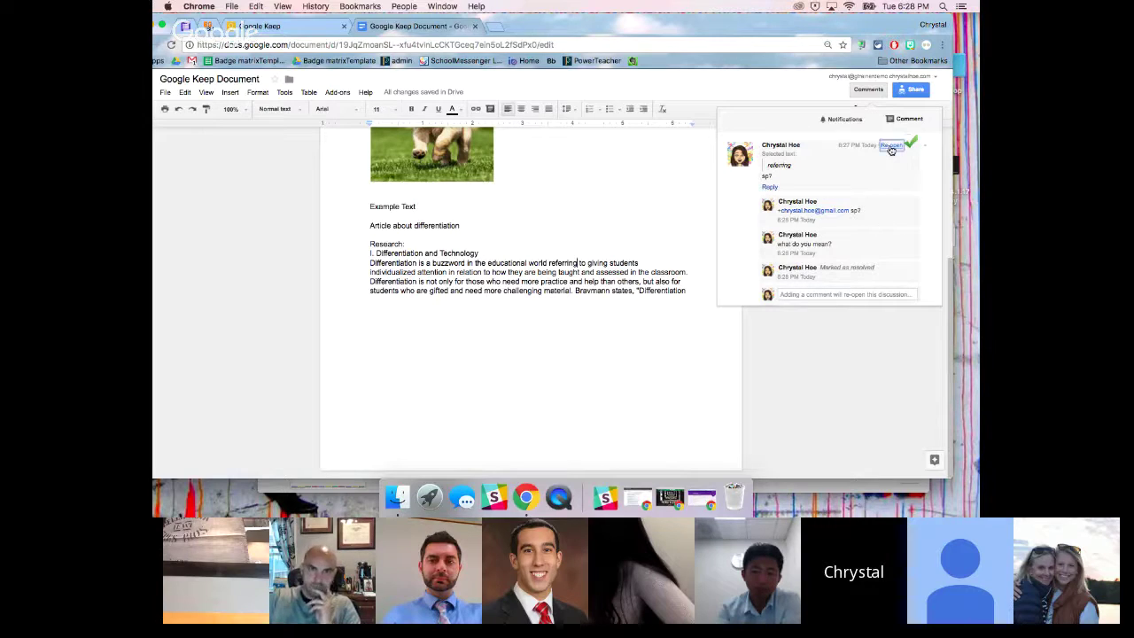
click(888, 384)
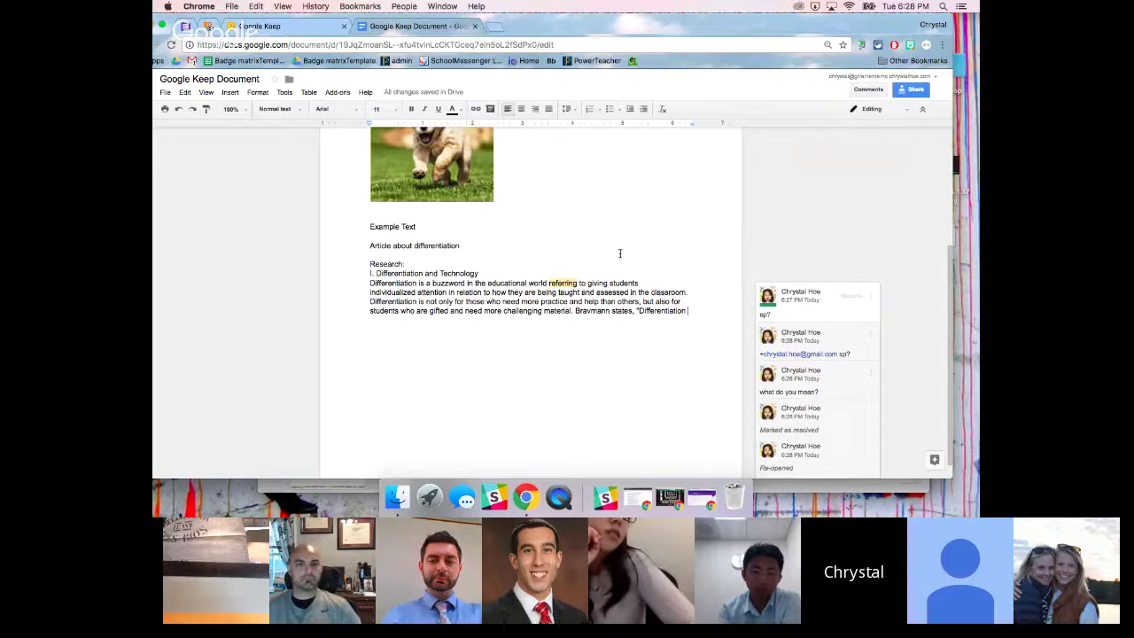
Step: Resolve the re-opened comment thread on "referring"
scroll(620, 253, up, 3)
scroll(624, 309, down, 2)
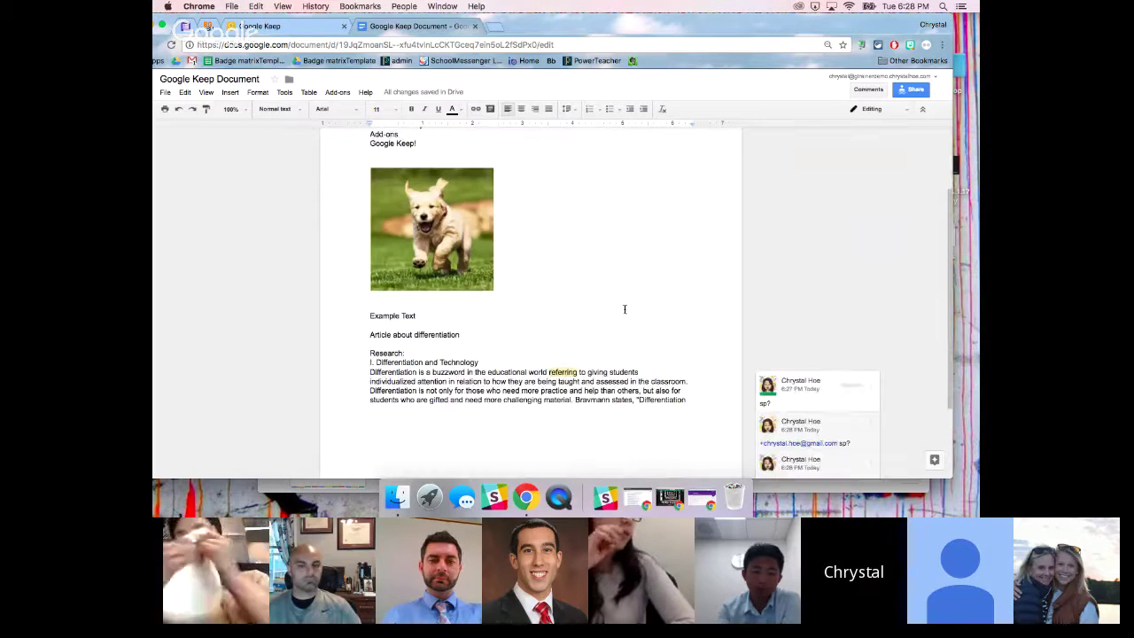
scroll(625, 309, down, 2)
click(853, 335)
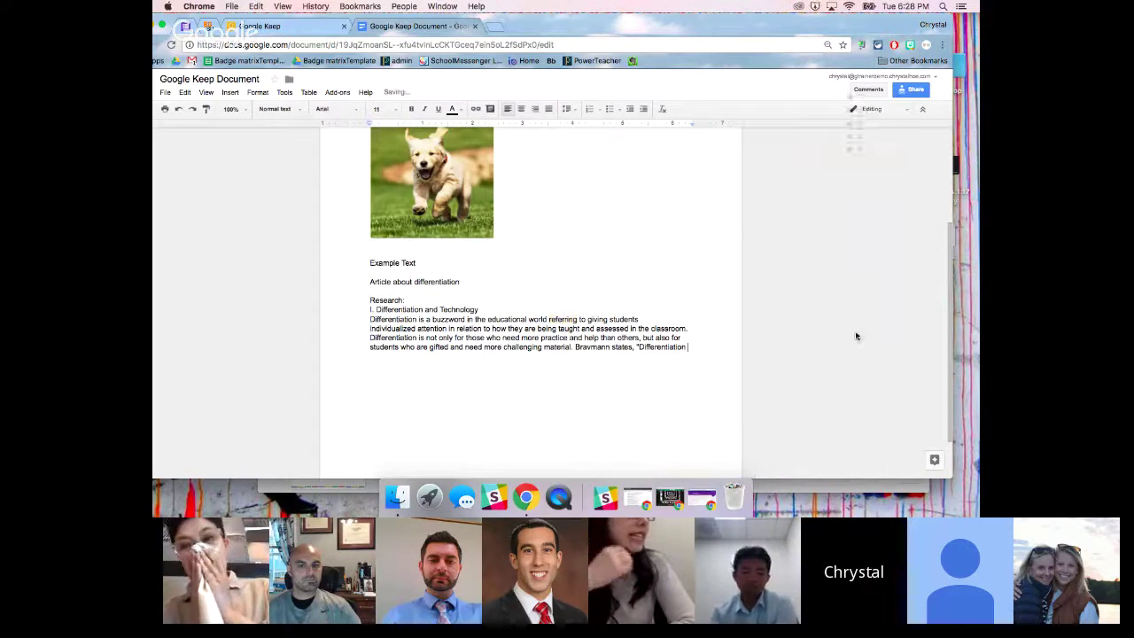
Step: Switch the document from Editing to Suggesting mode
click(642, 319)
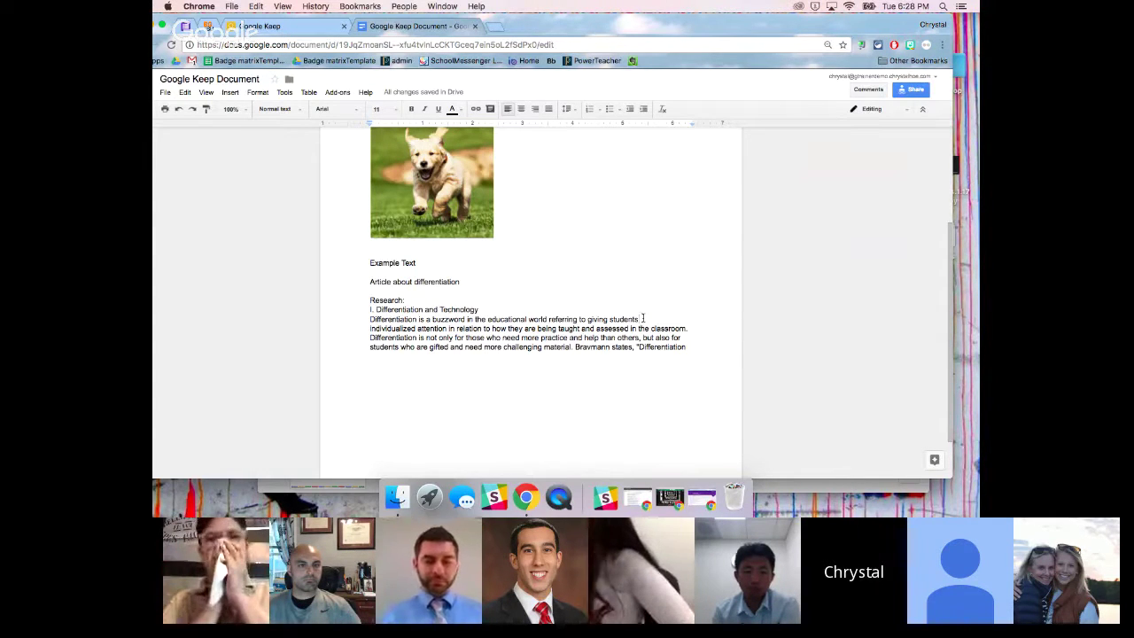
click(873, 111)
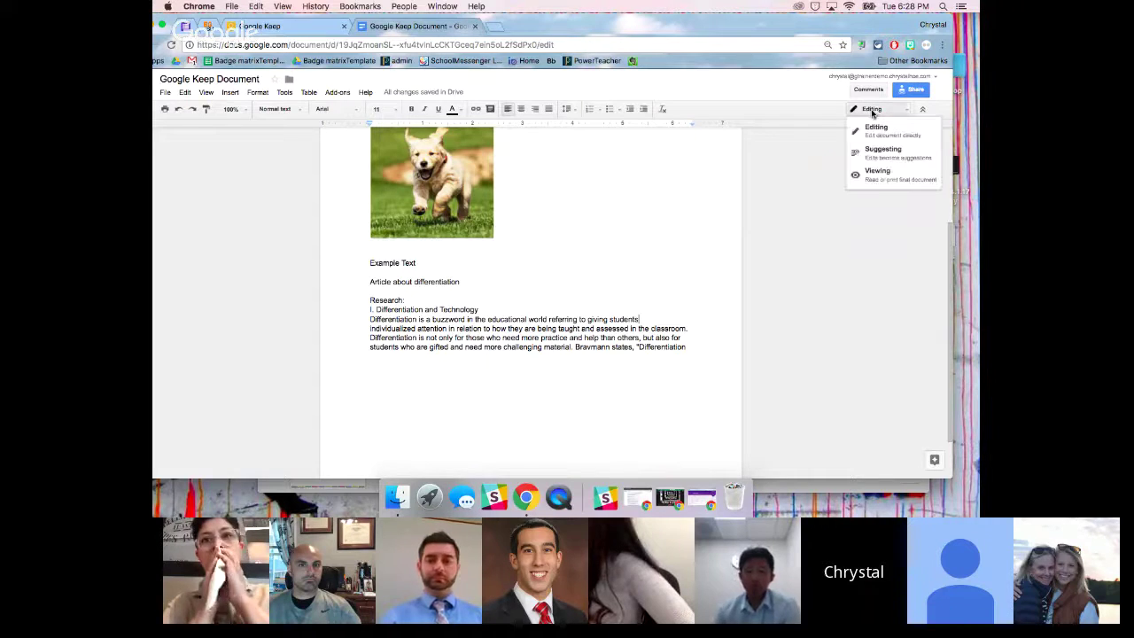
click(898, 155)
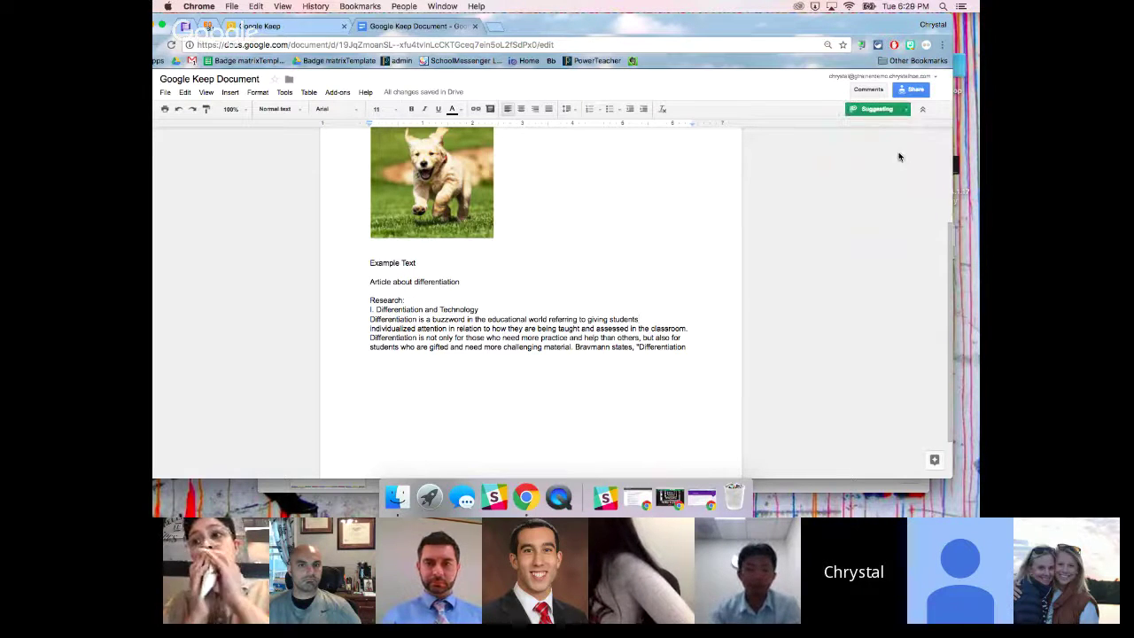
Step: Suggest replacing "students" with "STUDENTS" in the first sentence of the differentiation paragraph and accept the suggestion
double_click(622, 319)
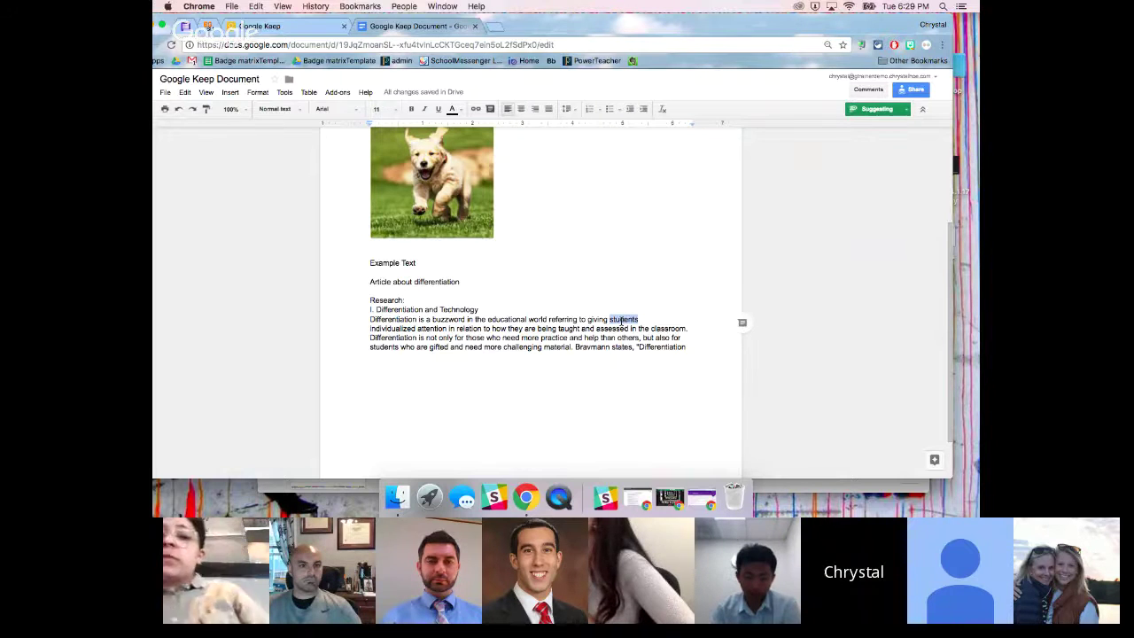
text(STUDENTS)
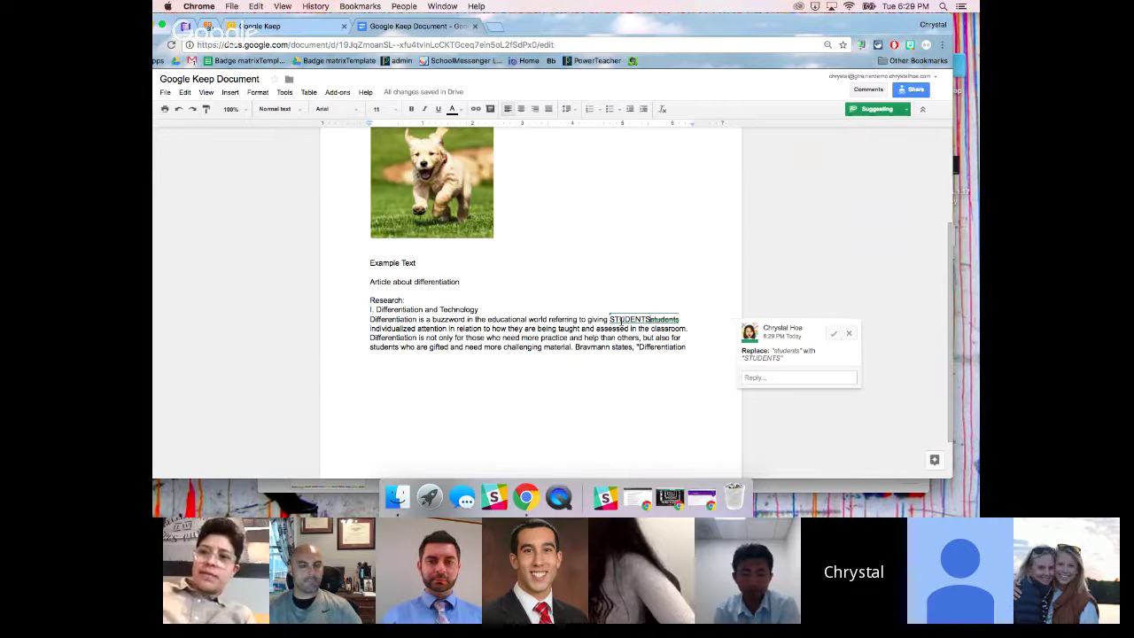
click(805, 379)
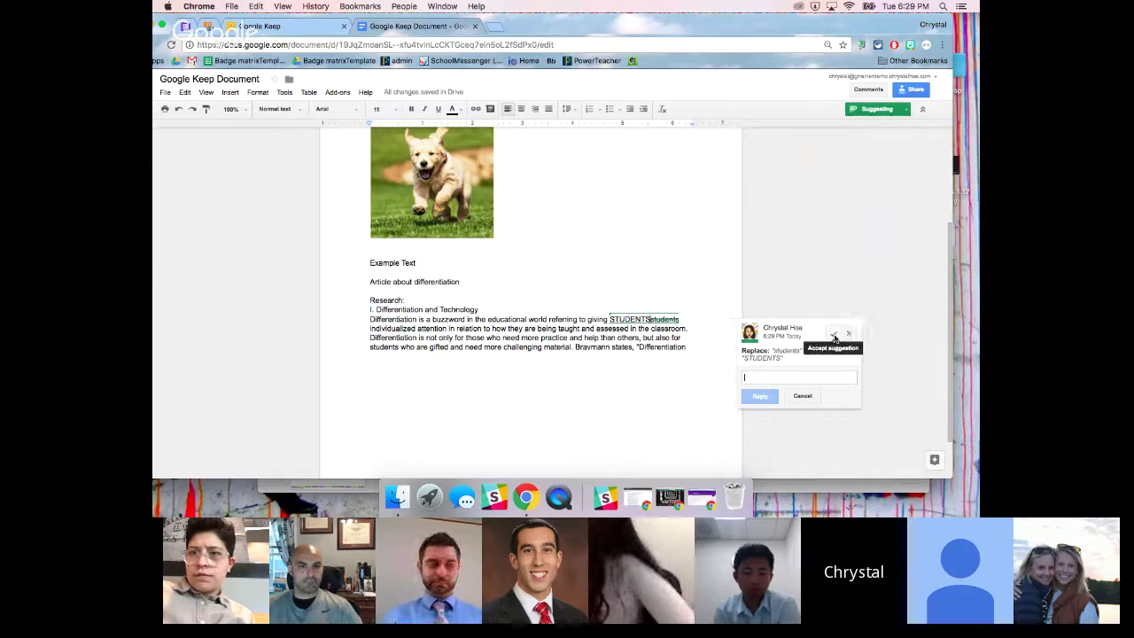
click(834, 335)
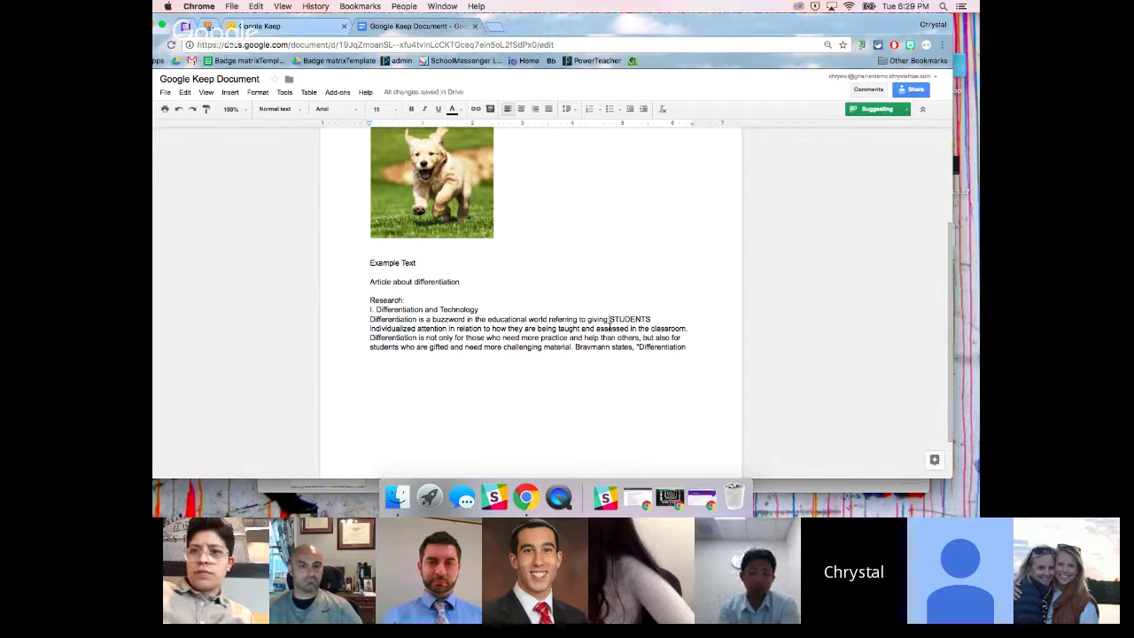
Step: View the document's revision history, return to the document, and open the revision history again through the save status
scroll(610, 324, up, 2)
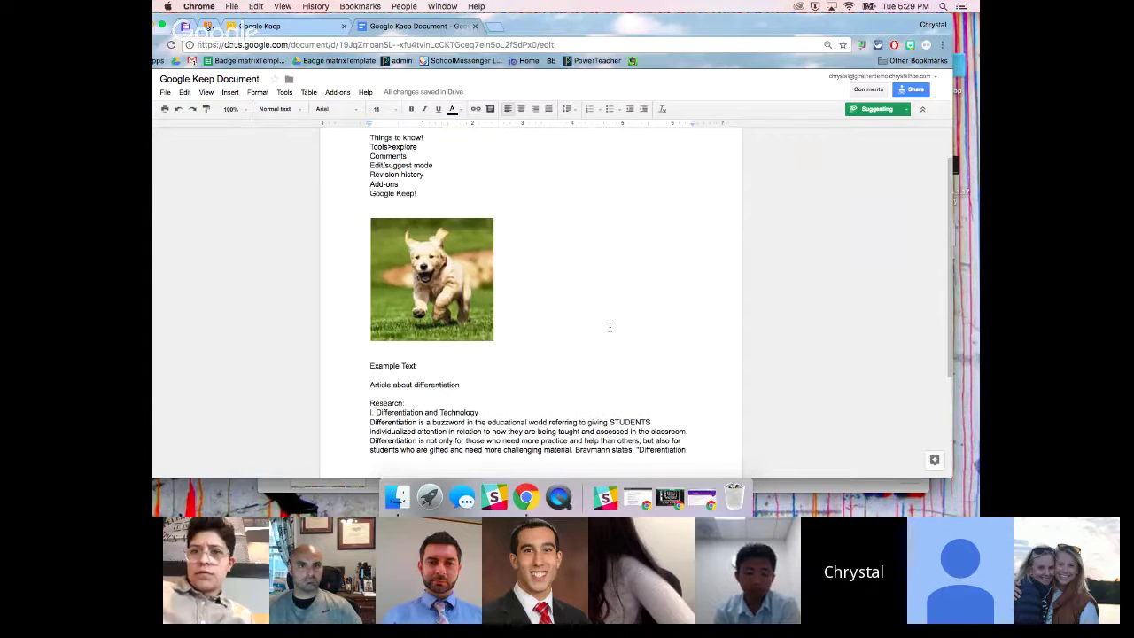
scroll(567, 301, up, 1)
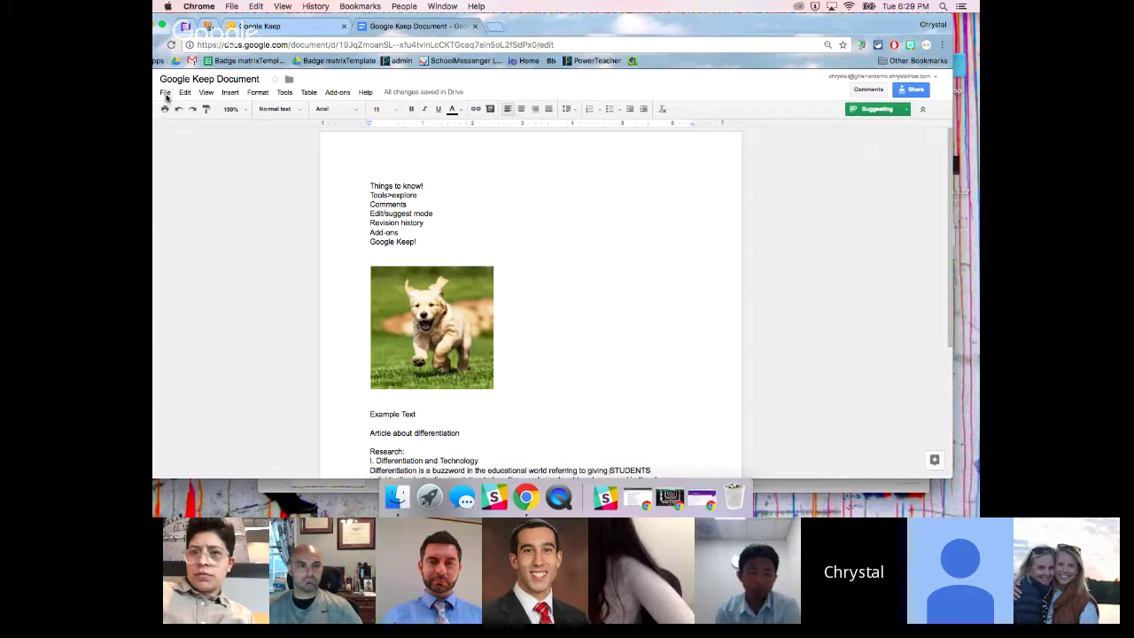
drag(657, 35, 671, 35)
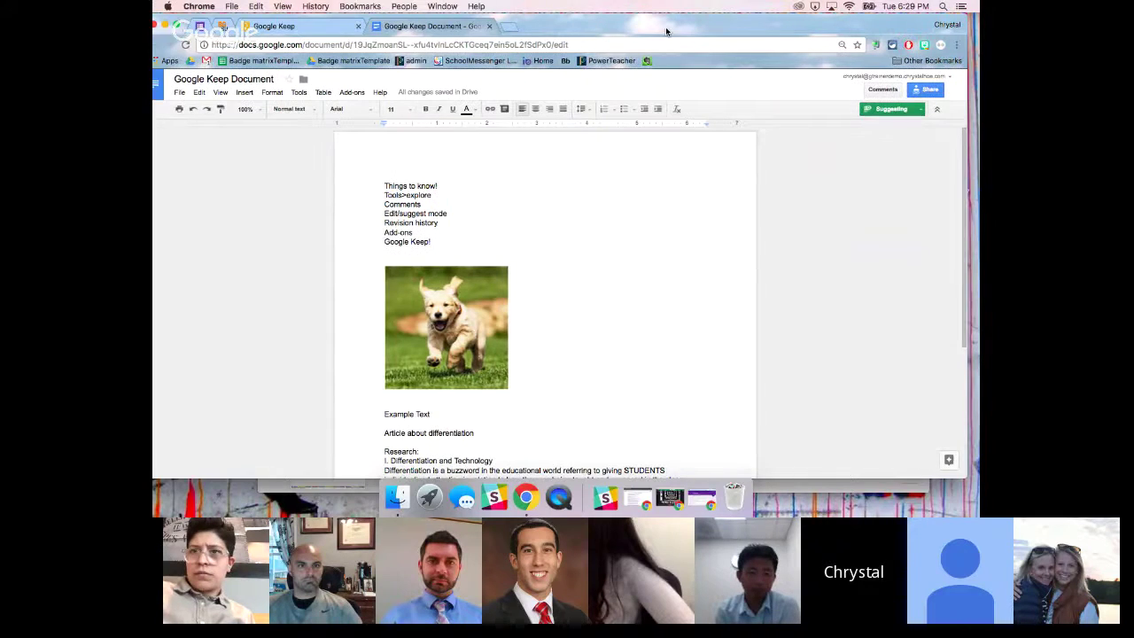
click(179, 92)
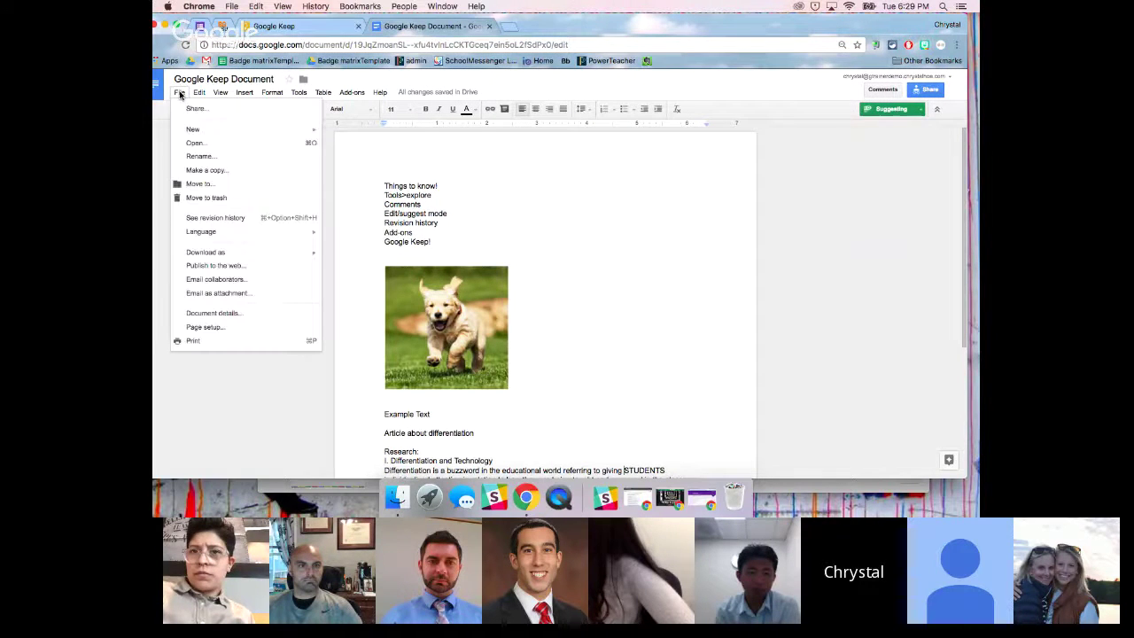
click(228, 219)
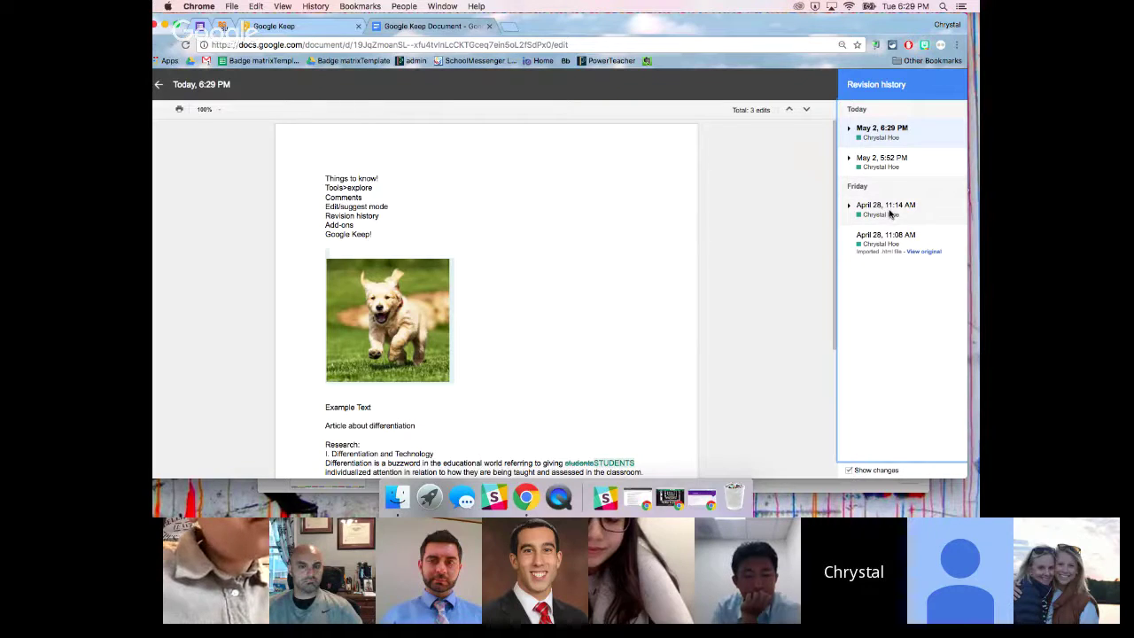
click(159, 87)
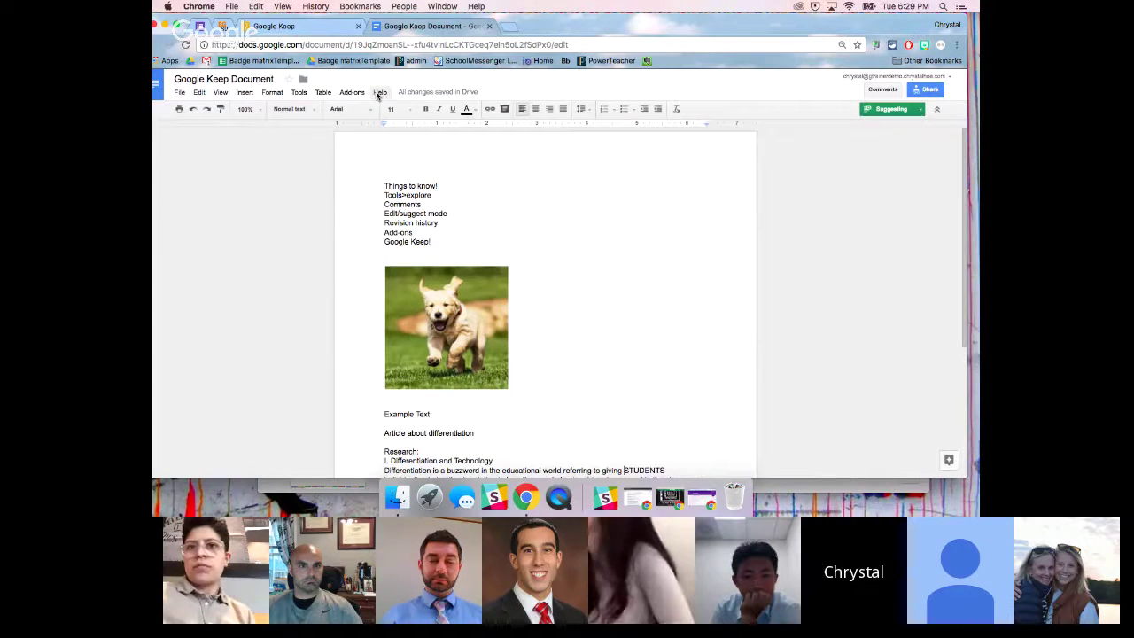
click(439, 93)
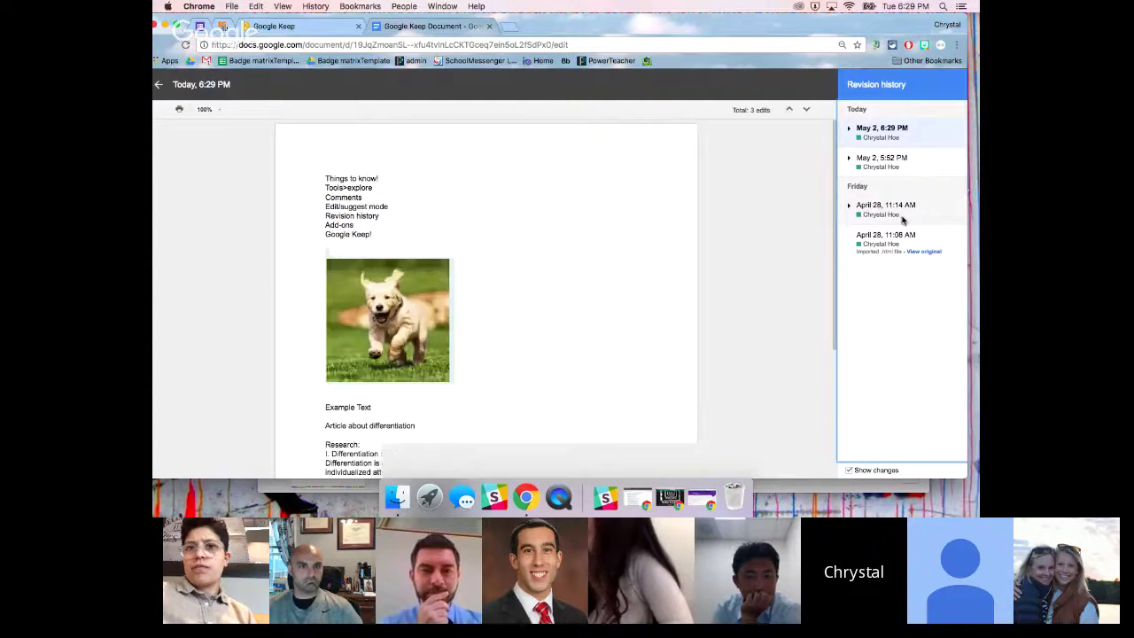
Step: Compare the document's April 28, 11:14 AM revision with the May 2 revisions and return to the document
click(902, 220)
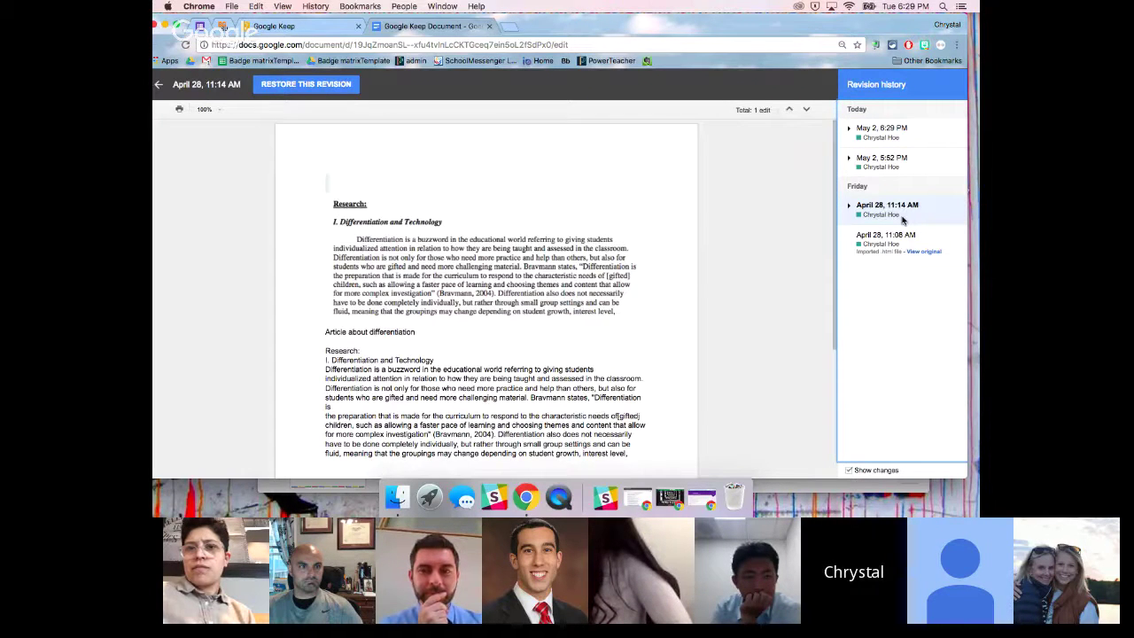
click(901, 161)
click(901, 135)
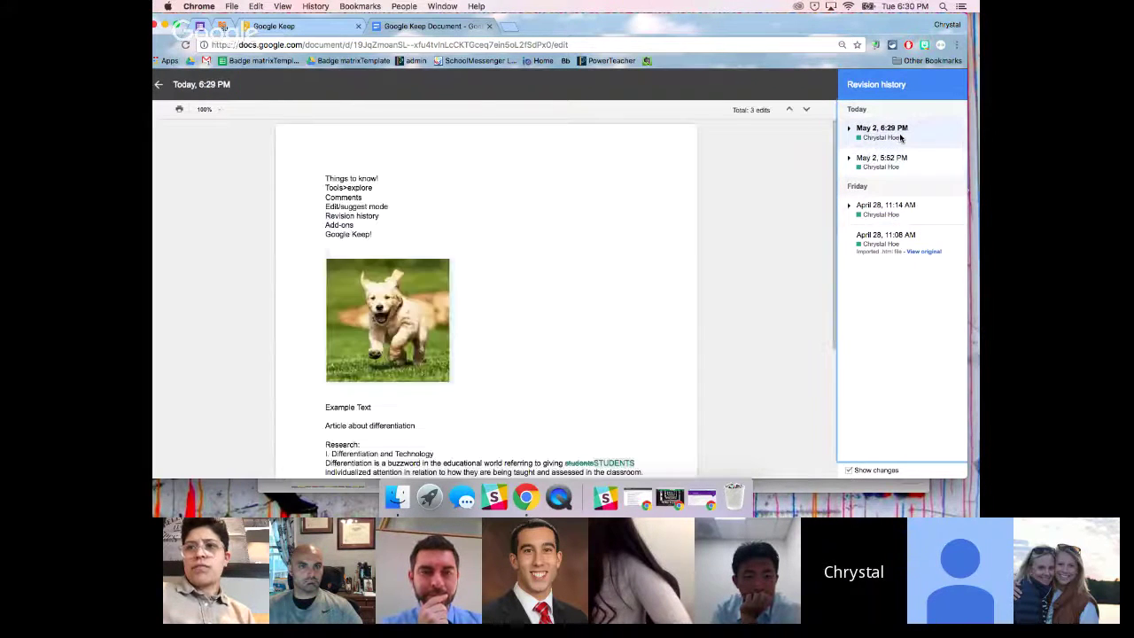
click(161, 86)
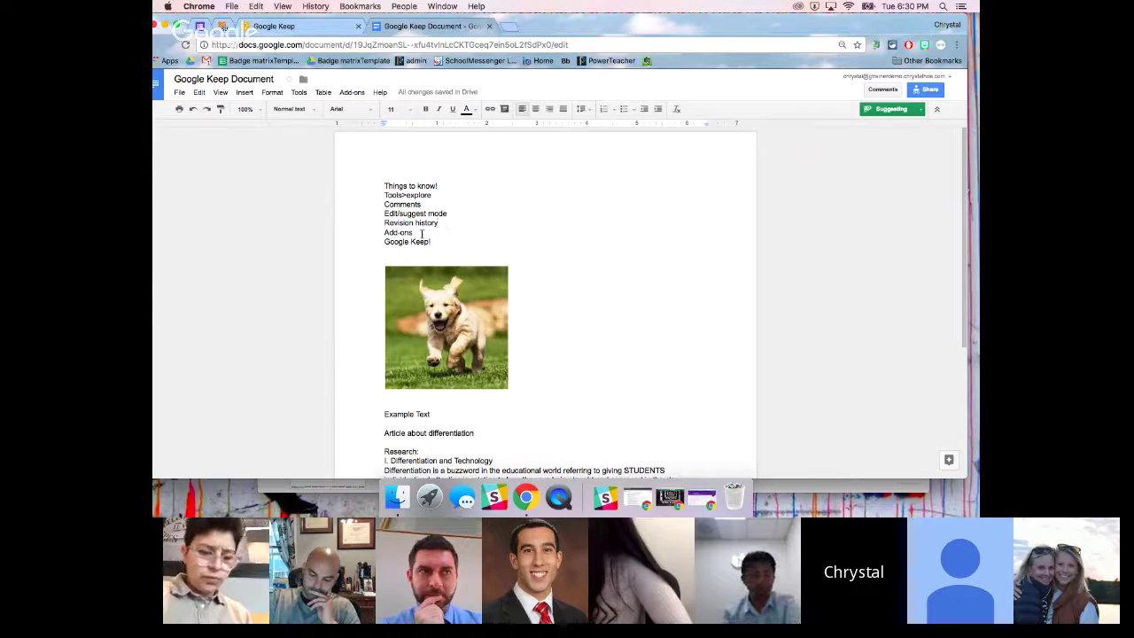
Step: Look at the options for getting and managing Docs add-ons
click(352, 94)
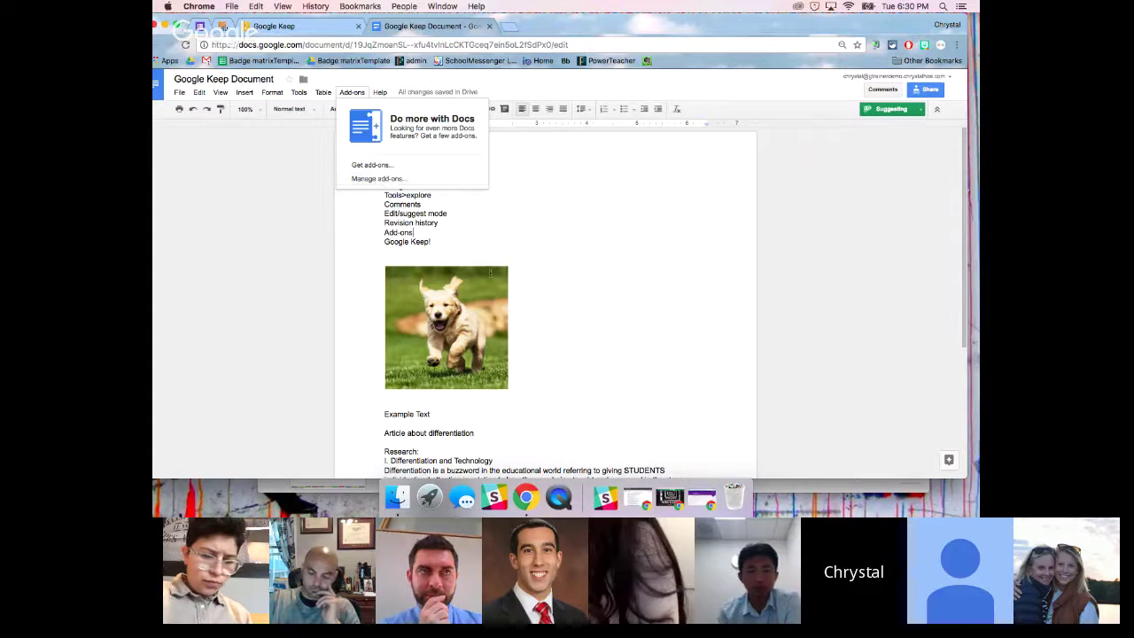
click(445, 241)
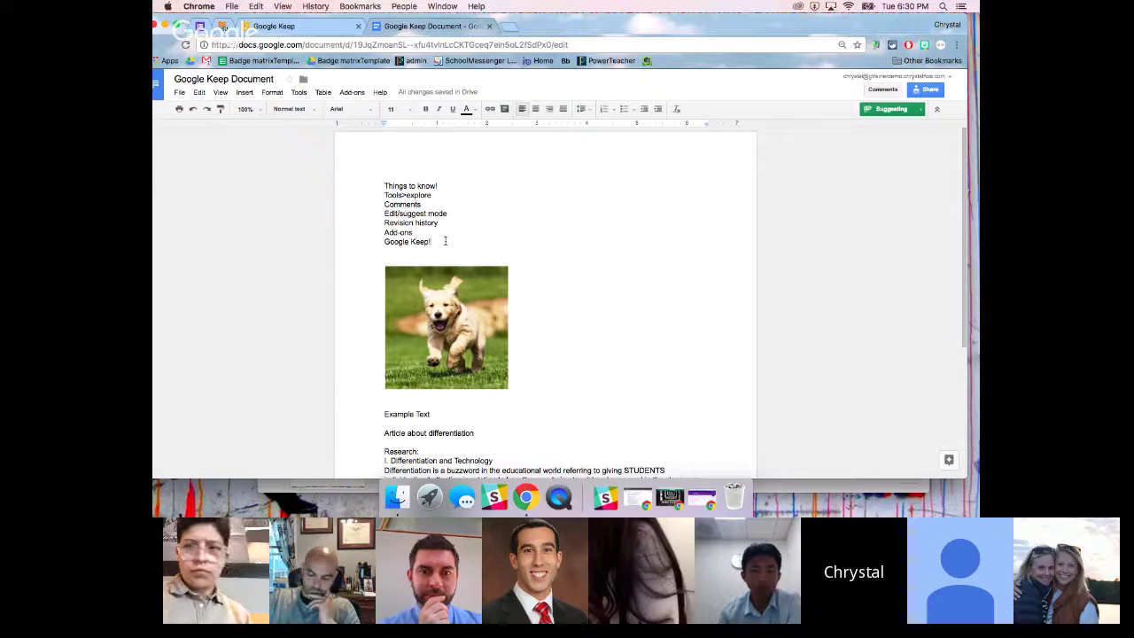
Step: Switch to Google Keep and create an untitled checklist note with the items "WALK THE DOG" and "DO MY HW"
click(273, 26)
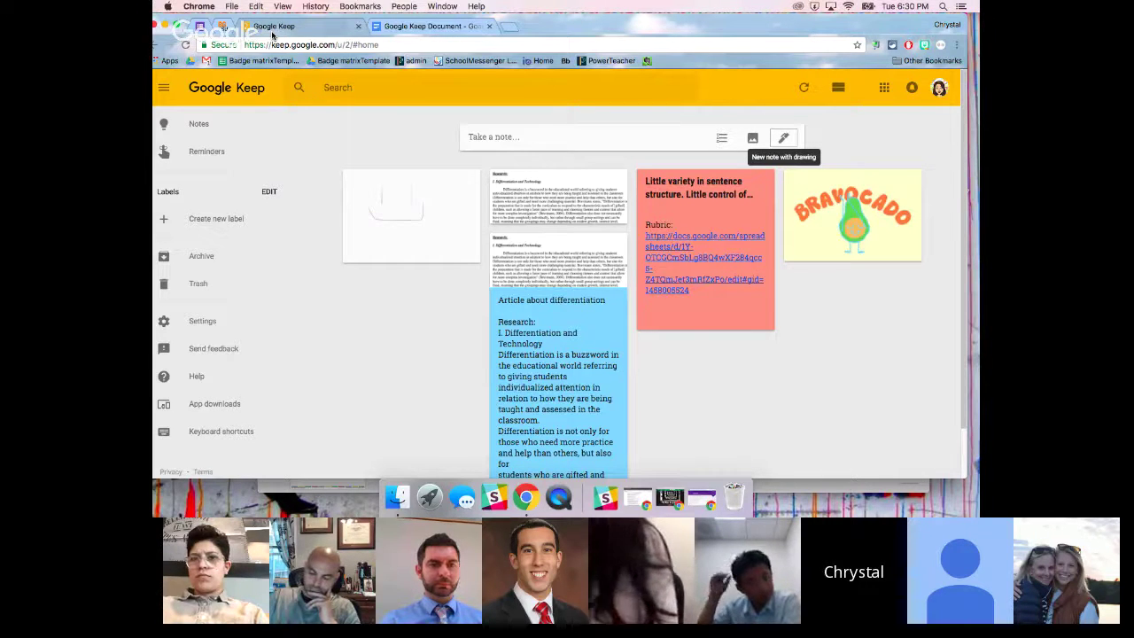
click(722, 140)
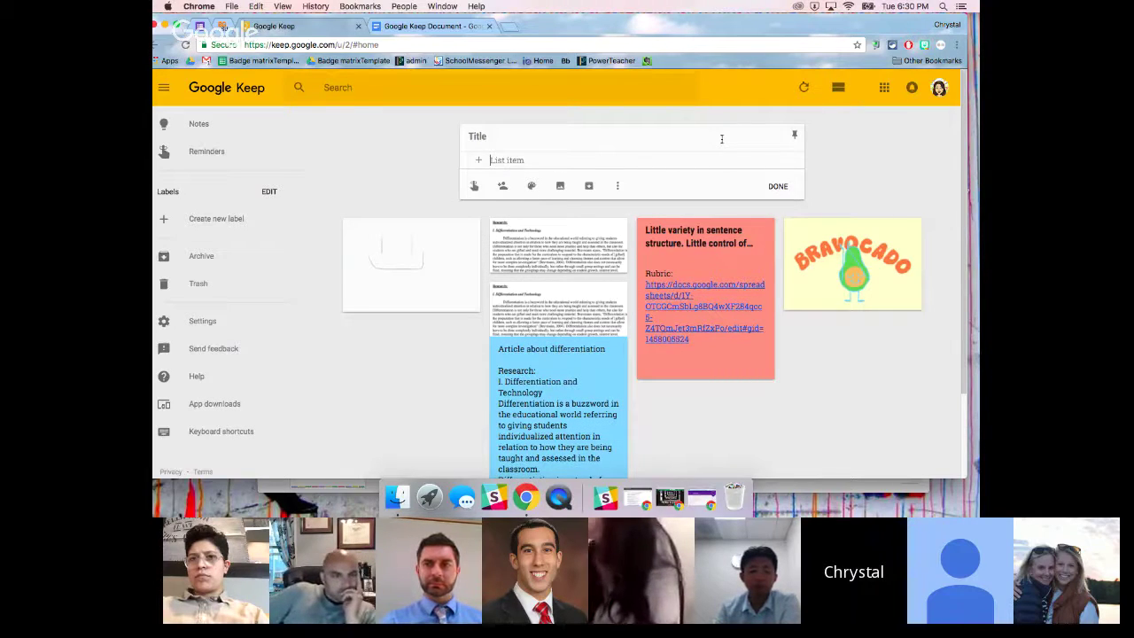
text(WALK THE )
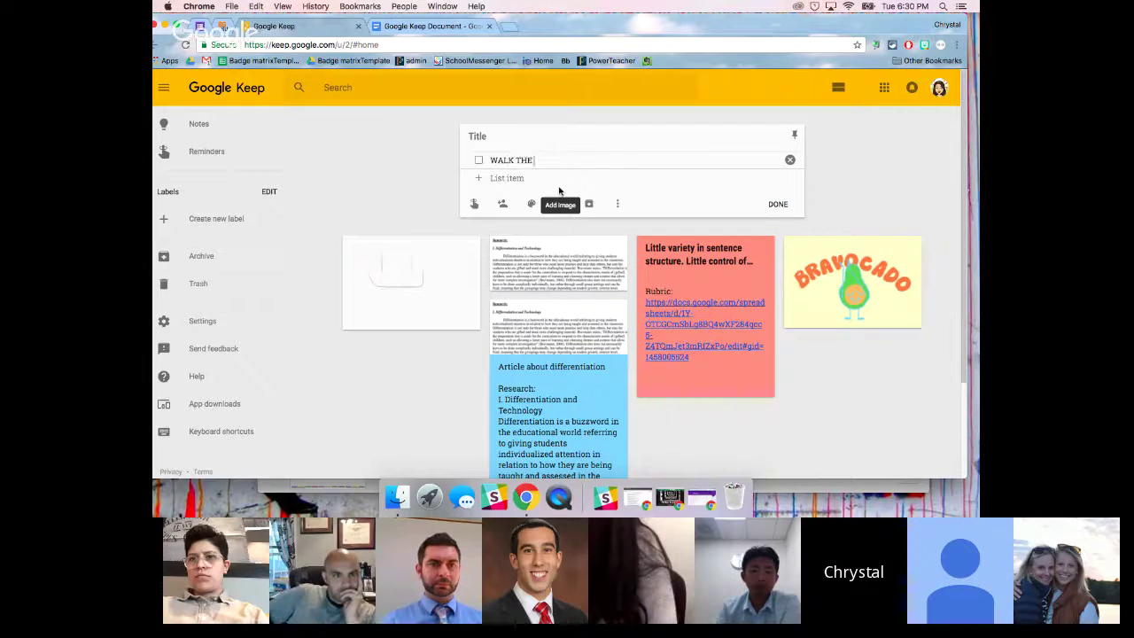
text(DOG)
key(Return)
text(DO MY HW)
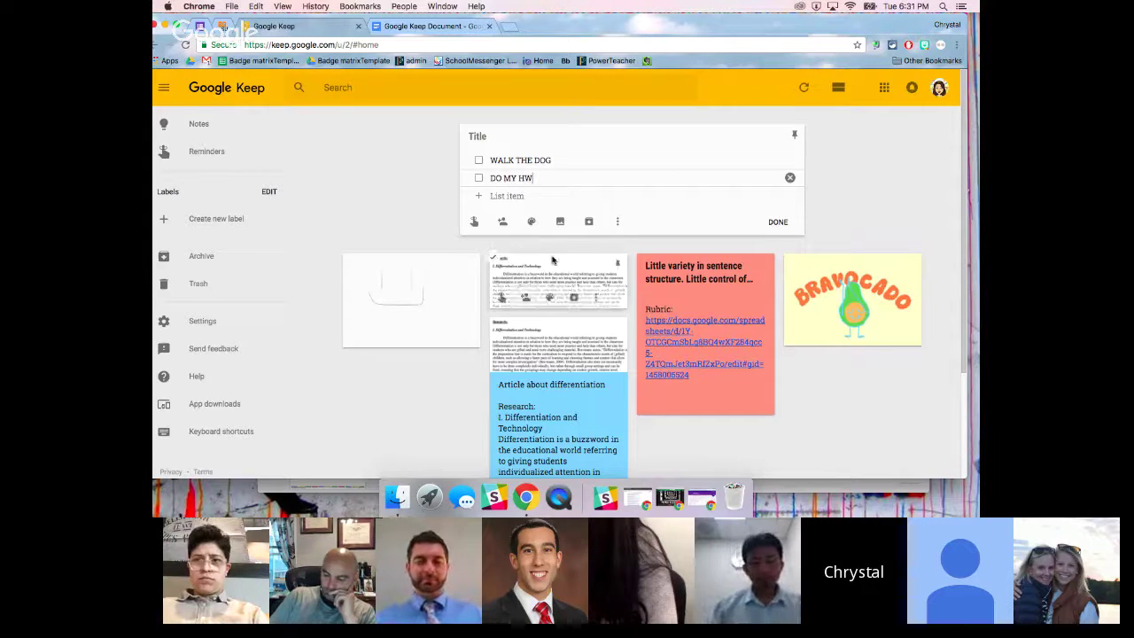
click(778, 223)
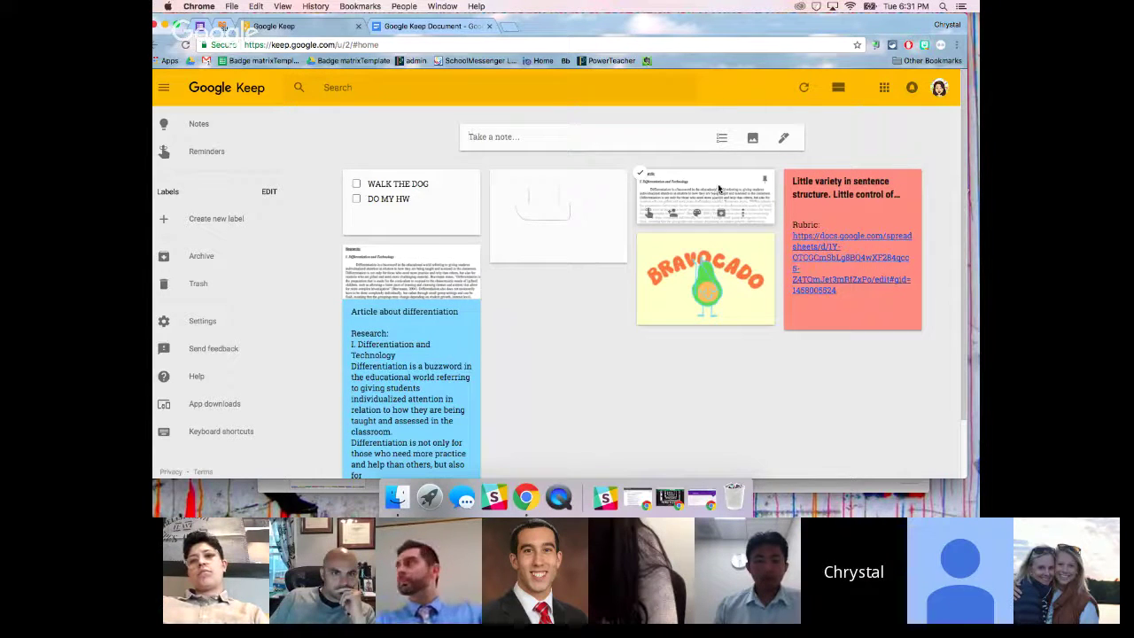
Step: Open the white Research photo note and view its image enlarged
click(719, 187)
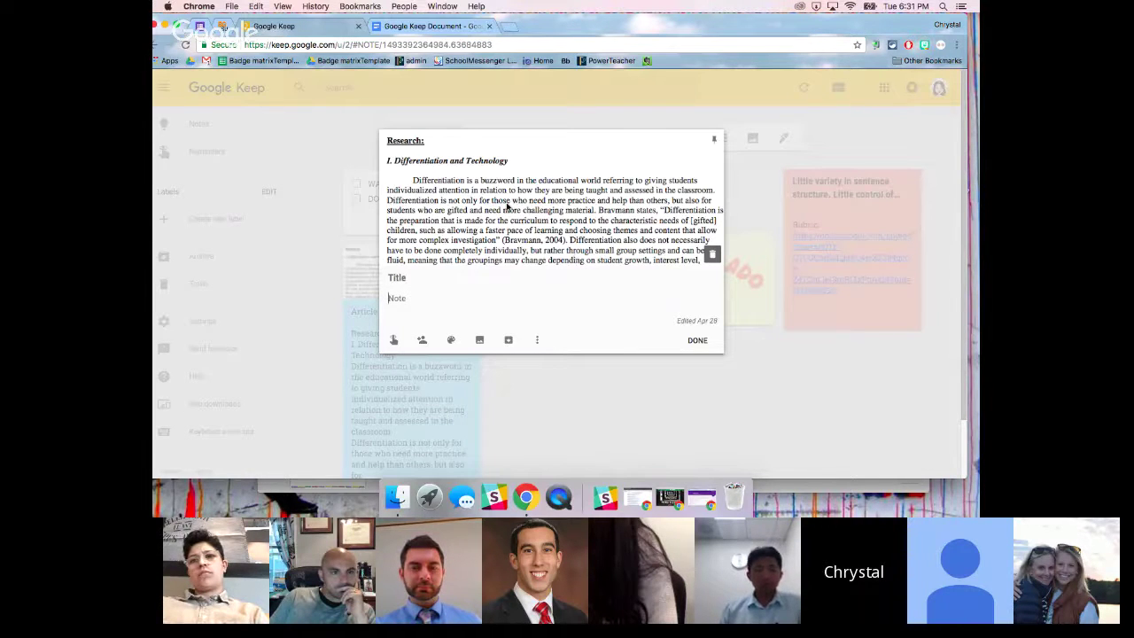
click(505, 193)
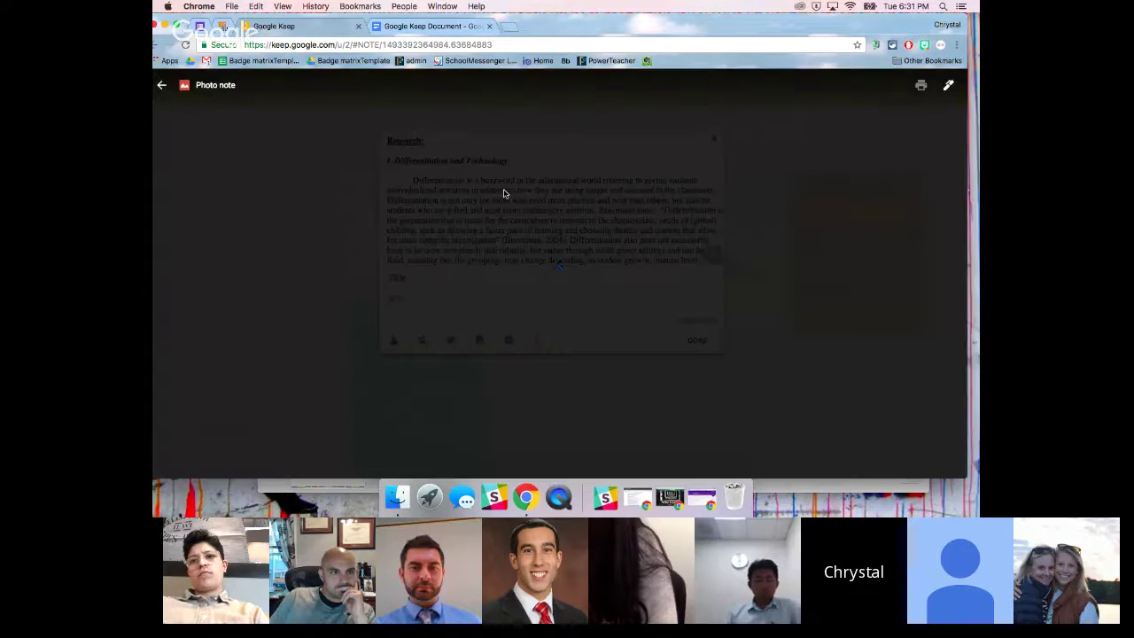
key(Escape)
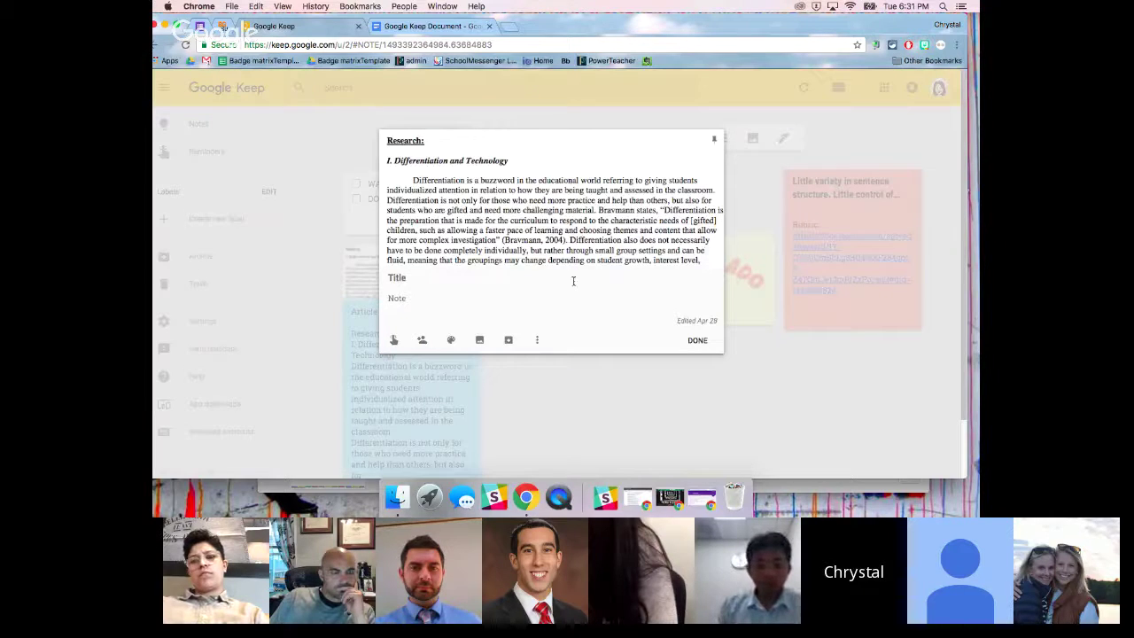
Step: Copy the image-only Research note to Google Docs and open the resulting document
click(537, 341)
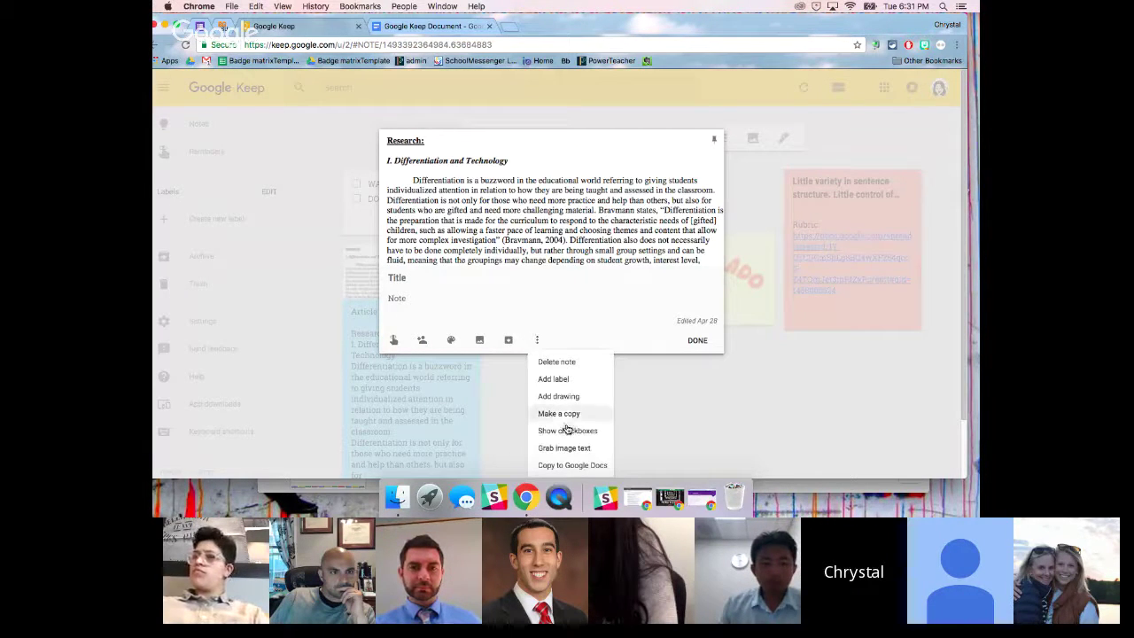
scroll(571, 434, down, 2)
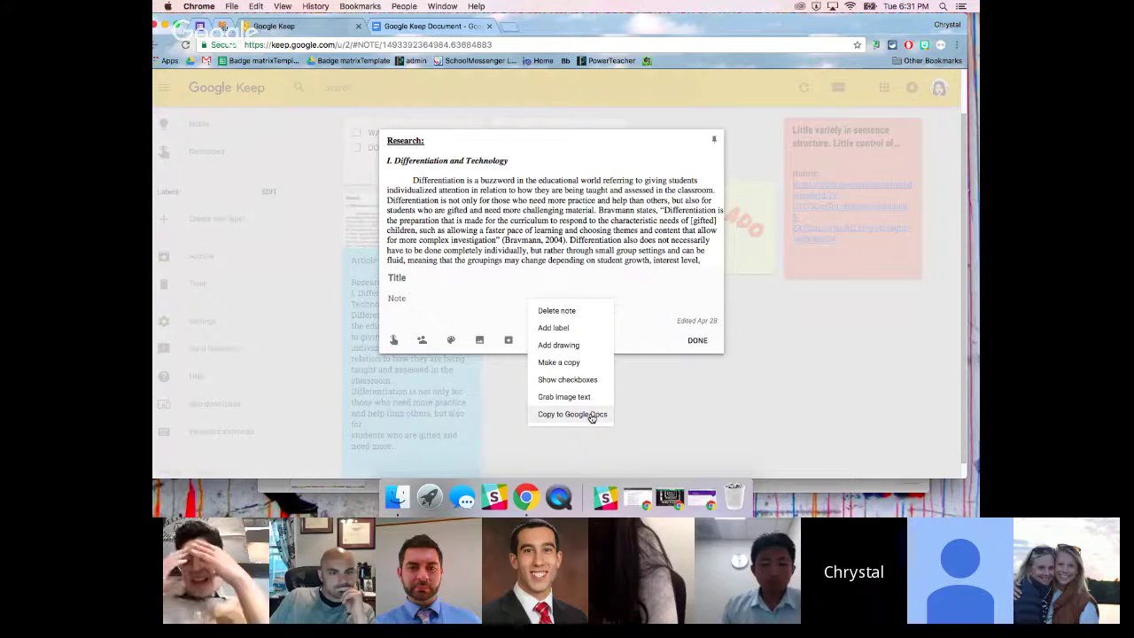
click(573, 413)
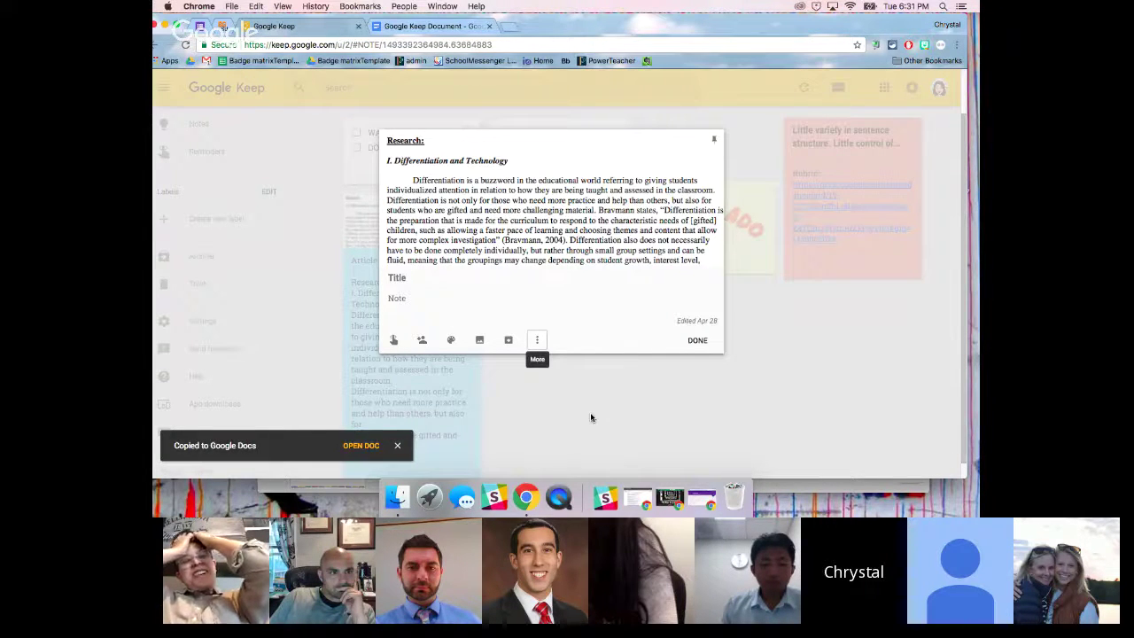
click(361, 446)
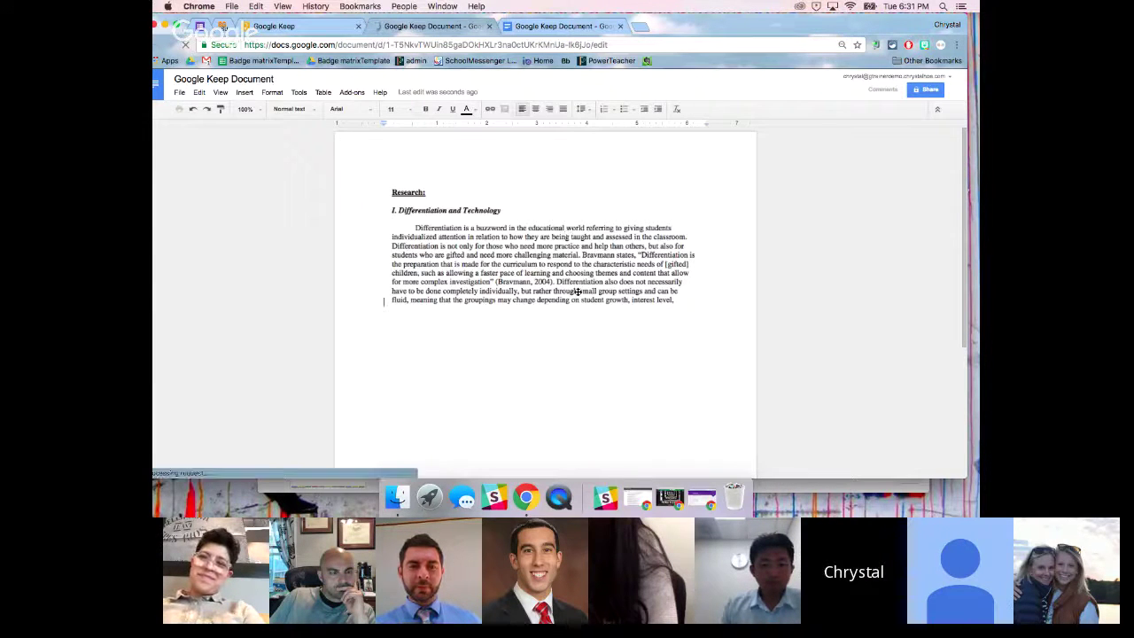
scroll(559, 361, down, 2)
scroll(560, 364, down, 3)
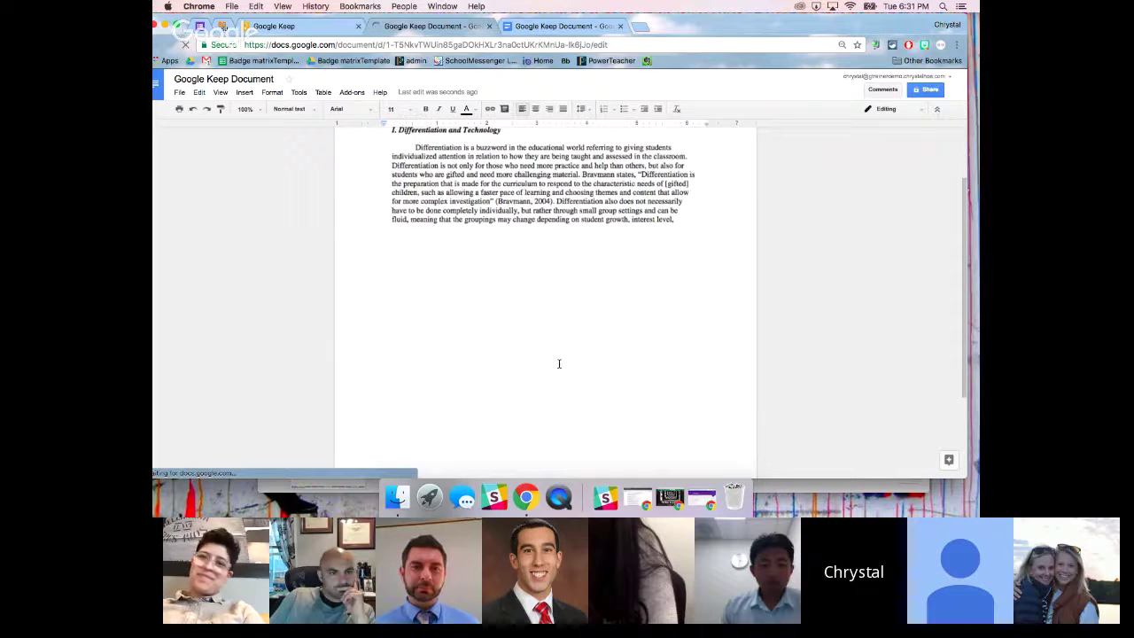
scroll(564, 375, up, 4)
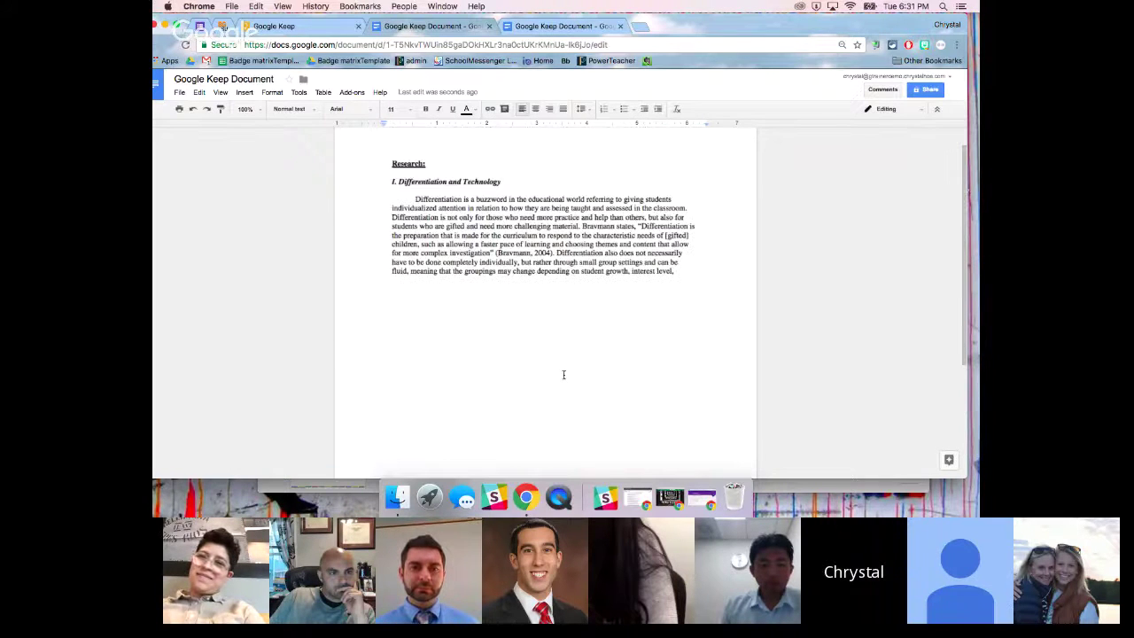
Step: Return to Google Keep and grab the image text into the body of the Research photo note
click(296, 16)
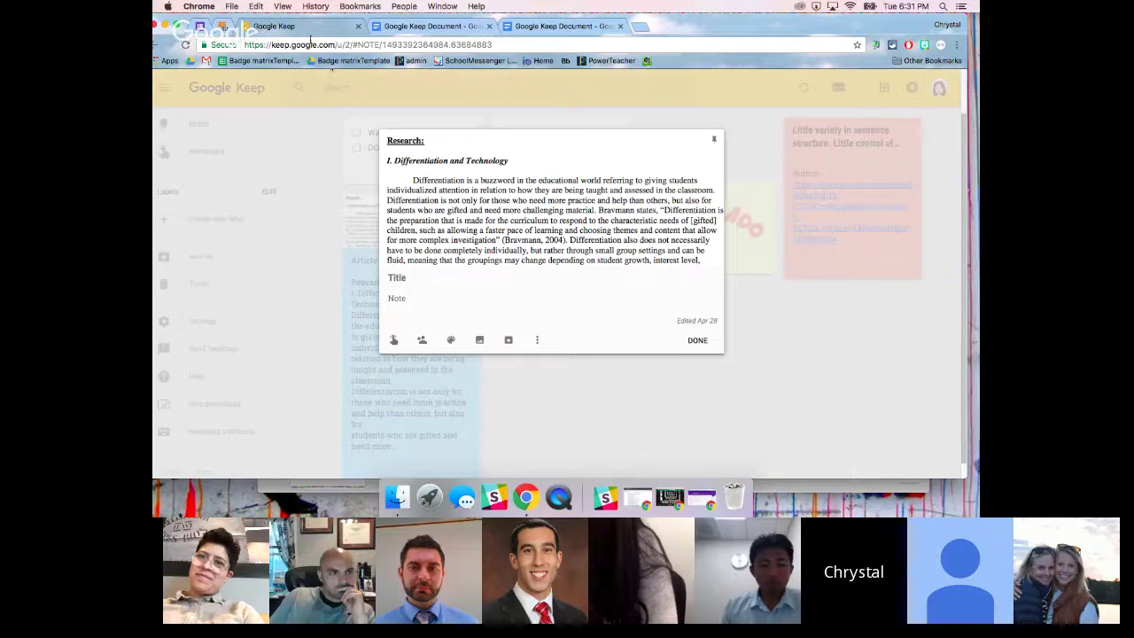
click(538, 343)
click(559, 448)
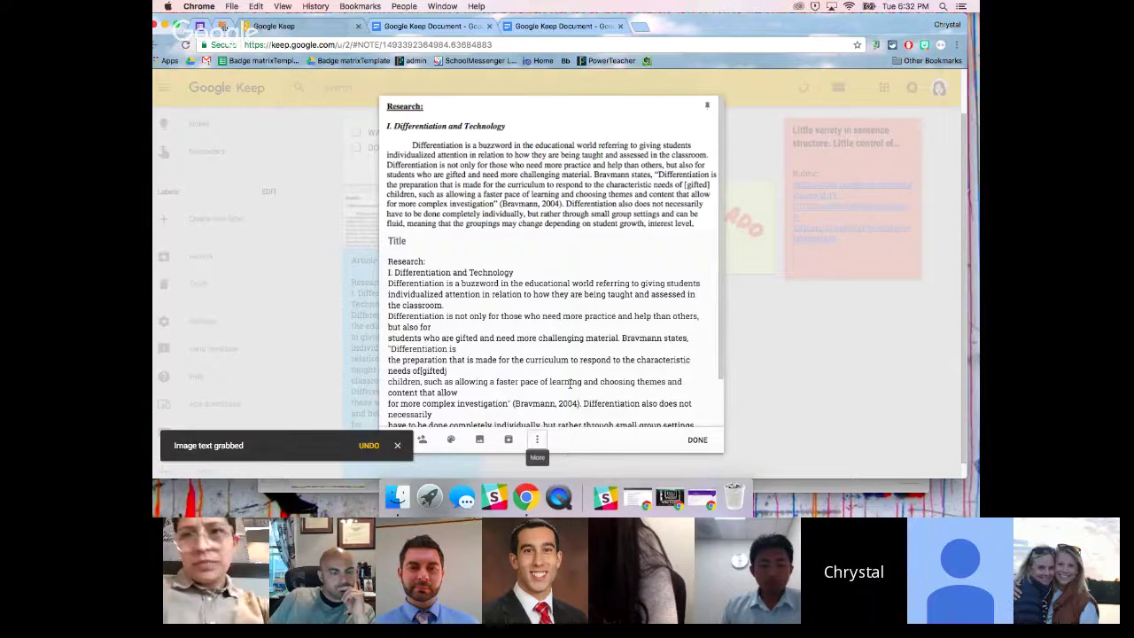
Step: Copy the Research note with its grabbed text to Google Docs and open the new document
click(537, 439)
click(561, 424)
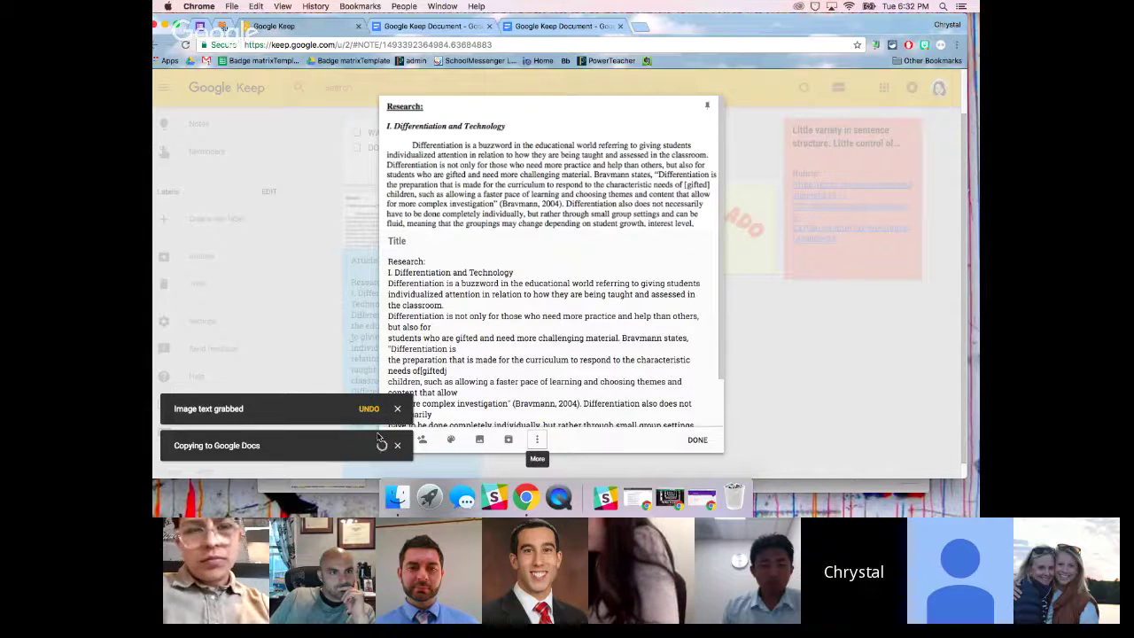
click(366, 448)
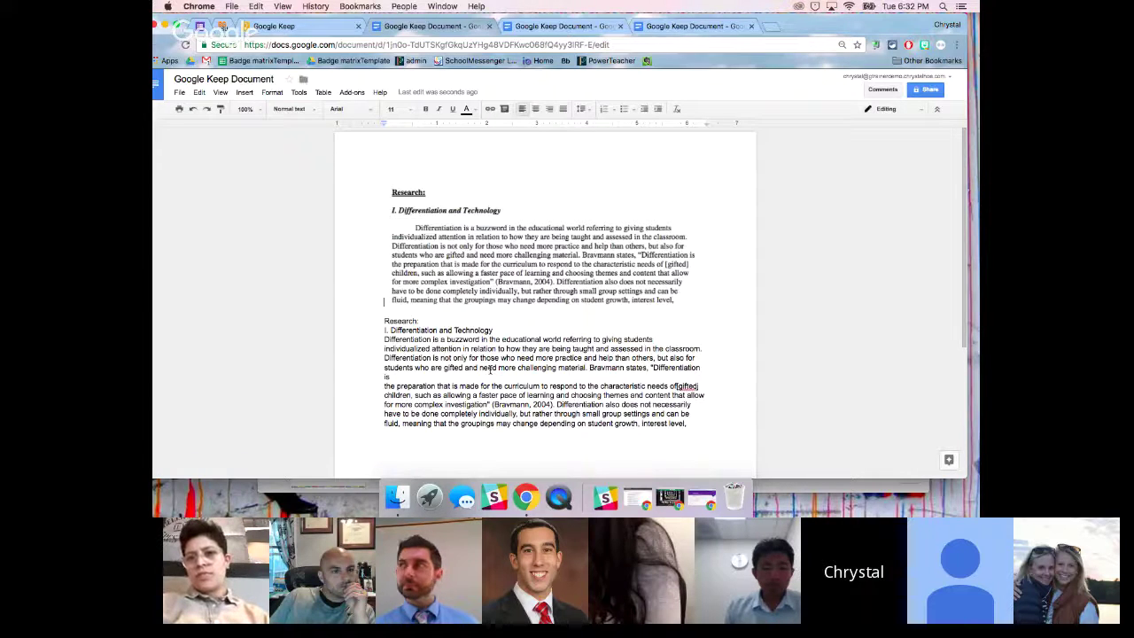
Step: Close the Research note in Google Keep and close the image-only Google Docs copy
click(301, 26)
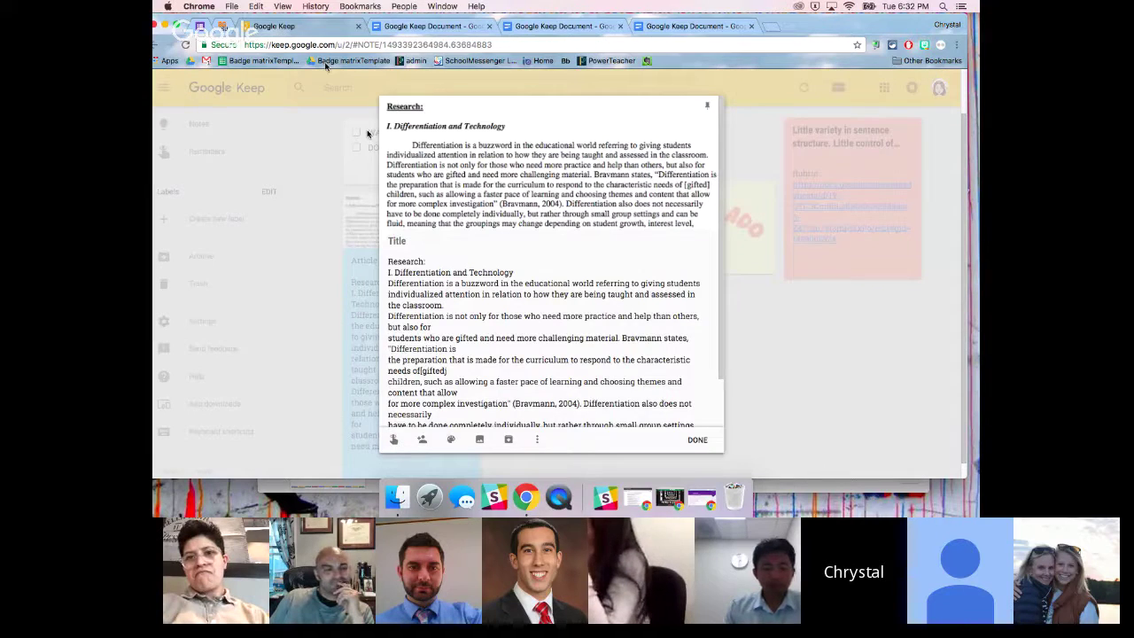
click(697, 441)
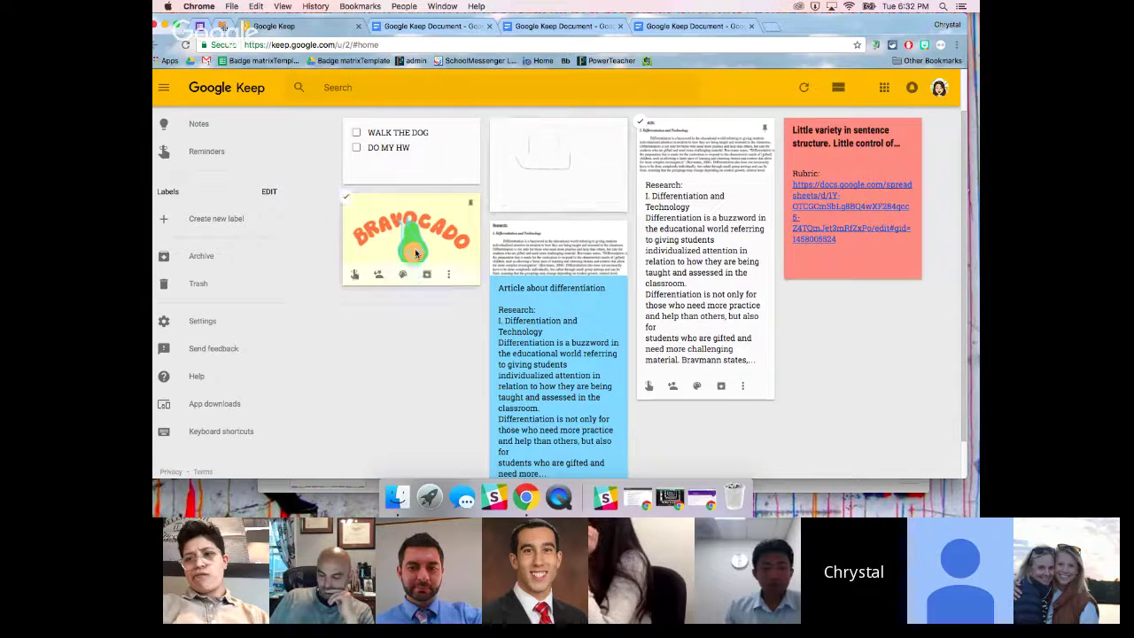
click(551, 29)
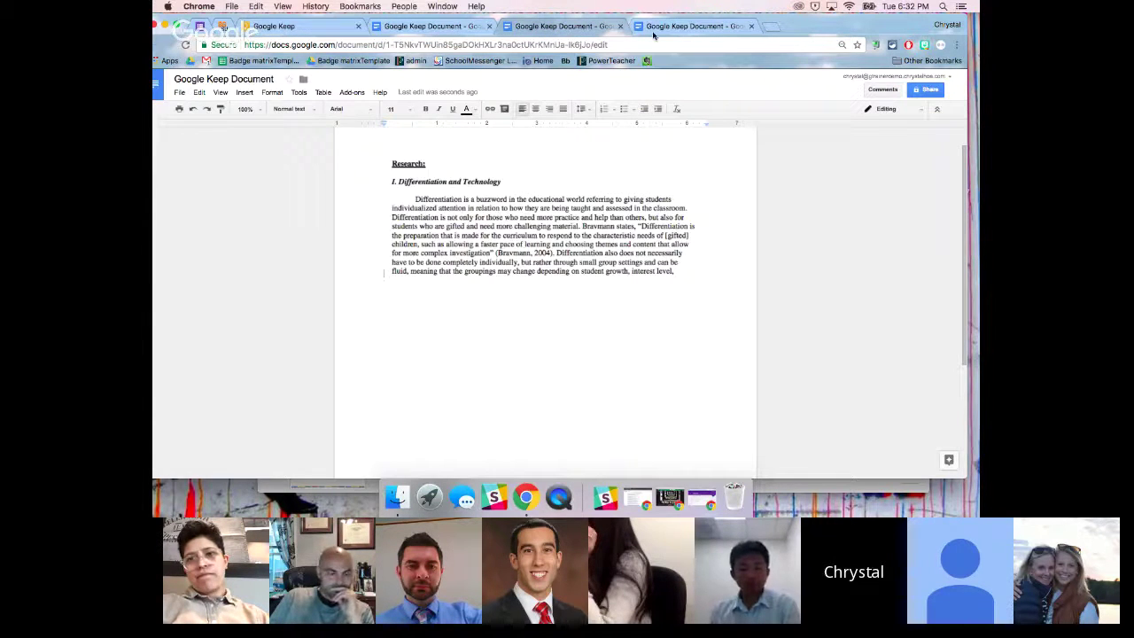
click(621, 26)
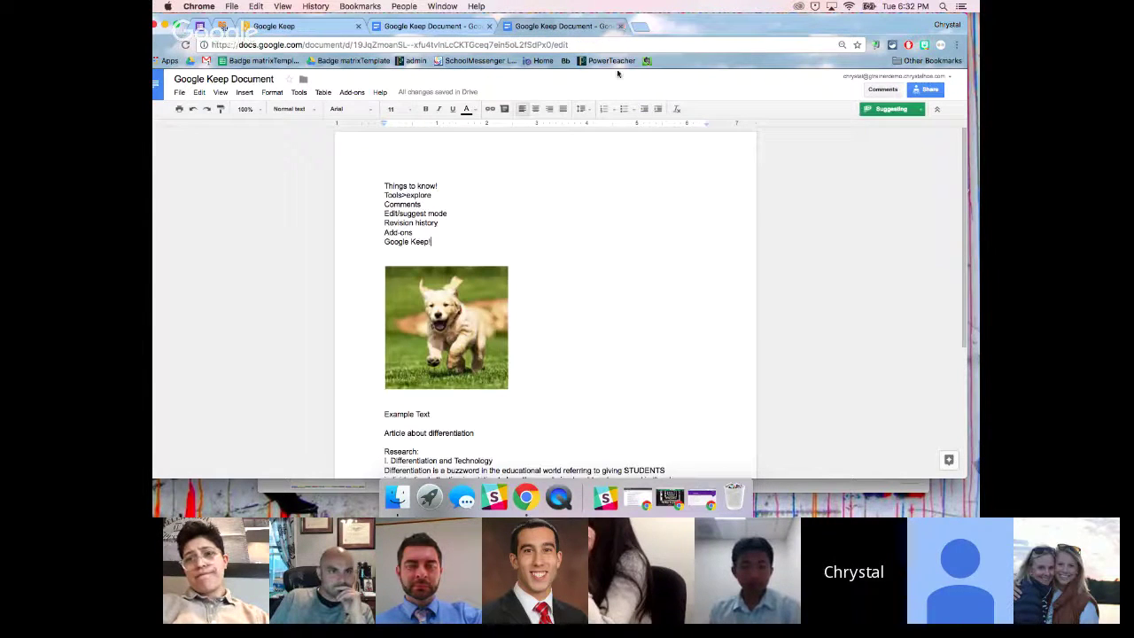
Step: Show the Keep notepad in the Google Docs copy containing the grabbed text and insert the Bravocado note's image above the Research image
click(449, 27)
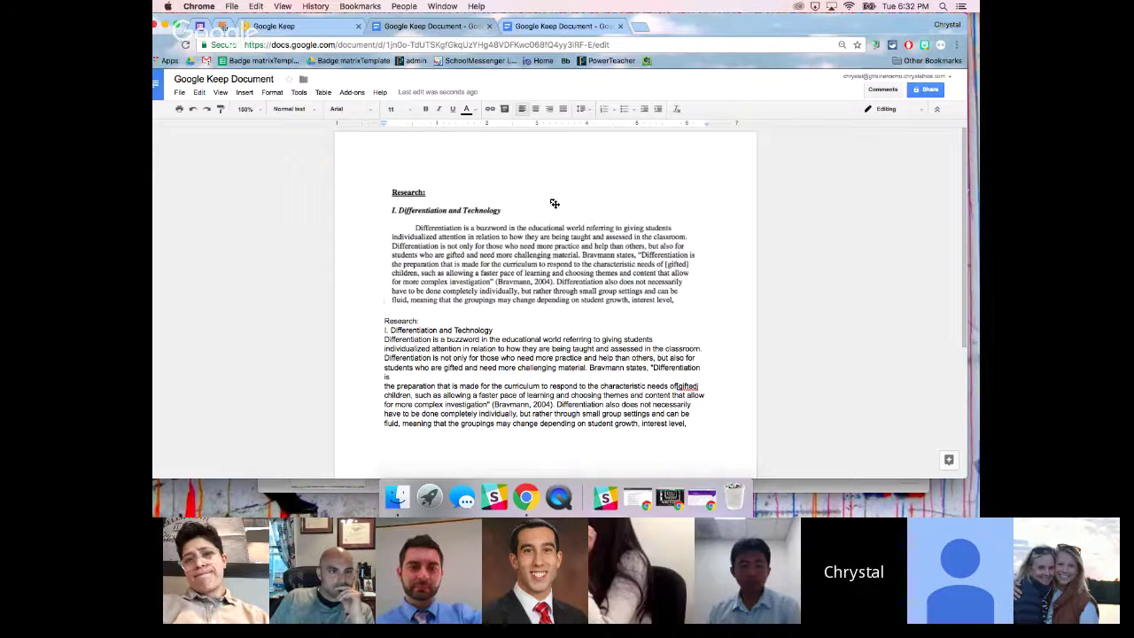
click(299, 92)
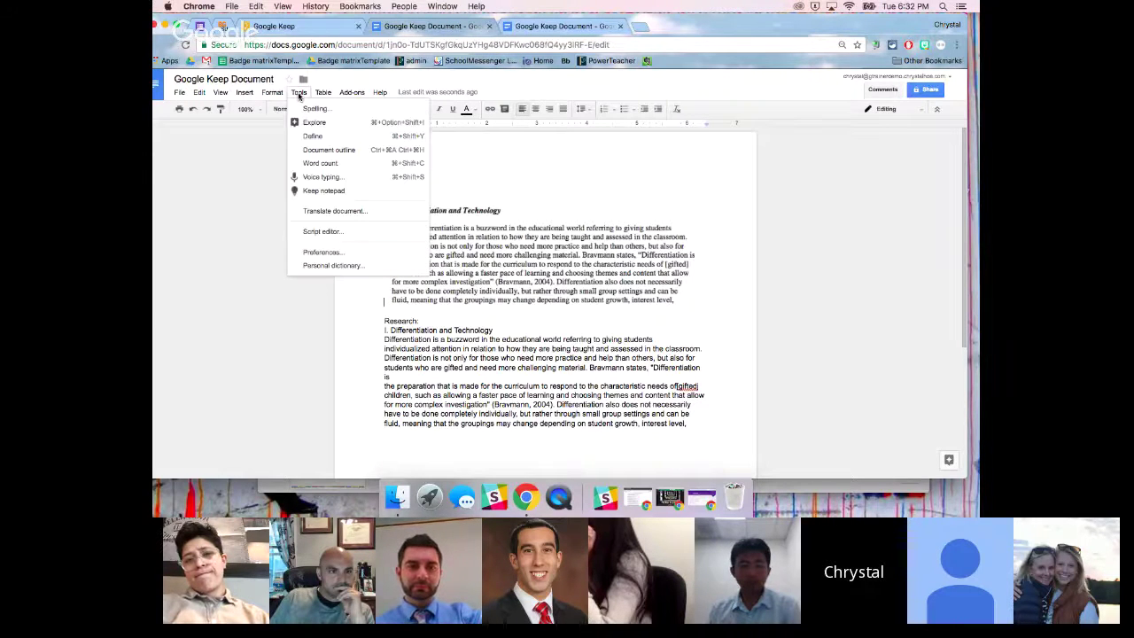
click(337, 194)
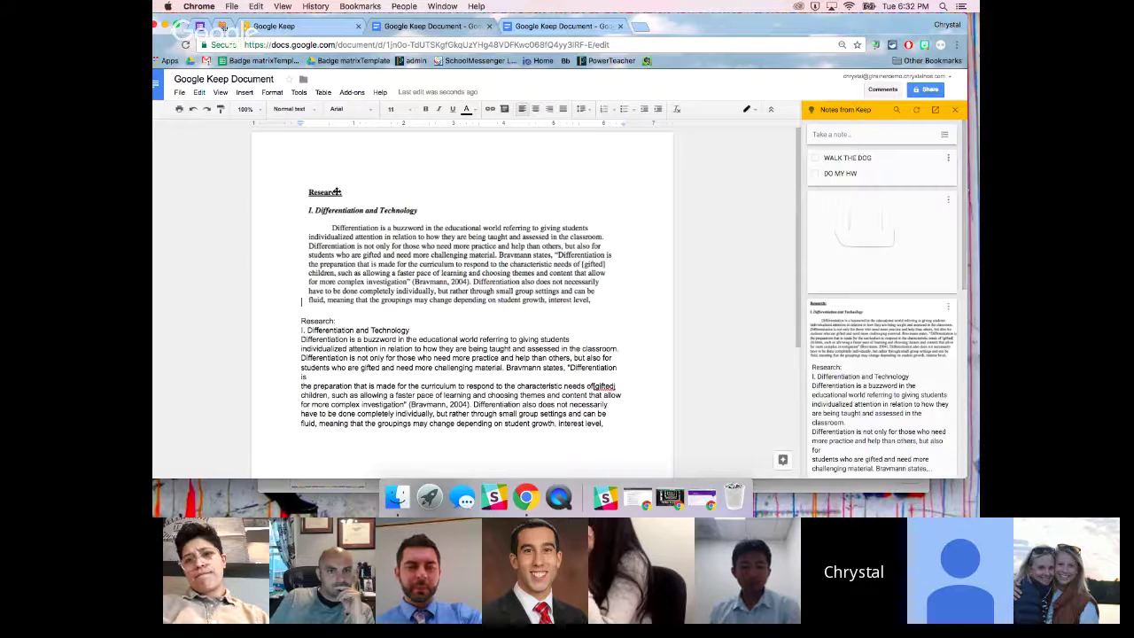
scroll(873, 366, down, 3)
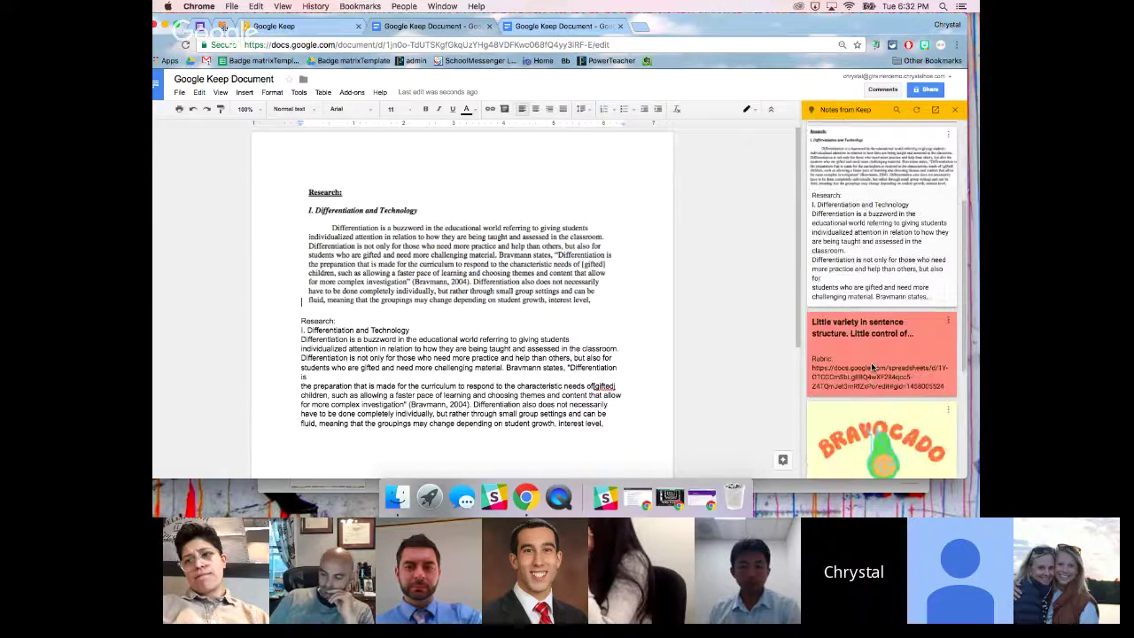
scroll(886, 345, down, 3)
drag(928, 292, 603, 162)
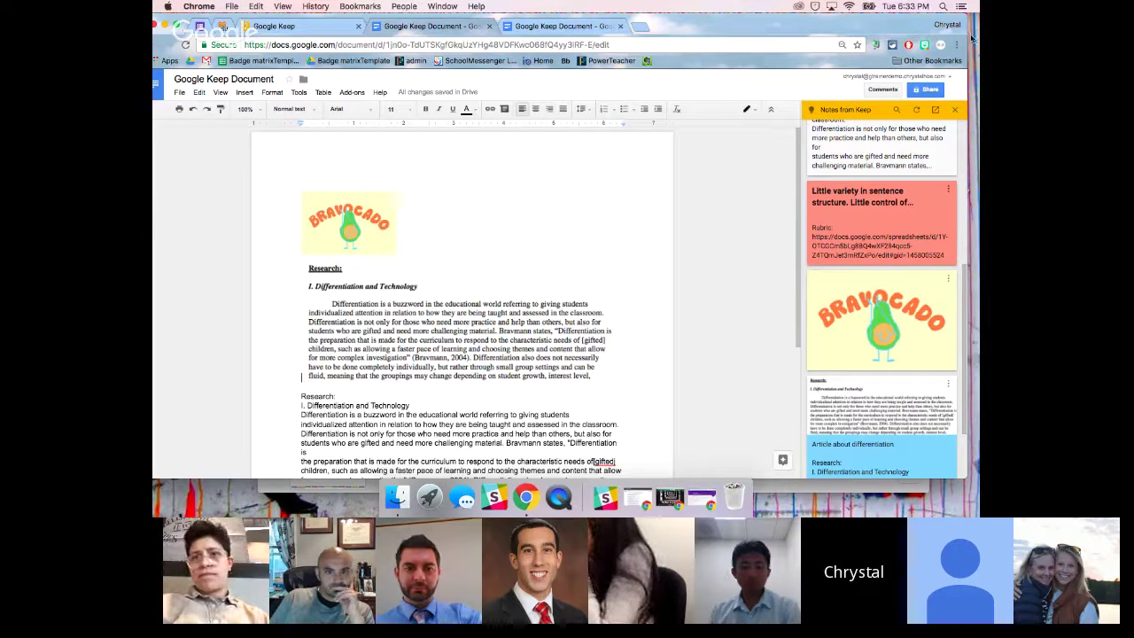
Step: Turn on link sharing for the document and get its shareable link
click(921, 94)
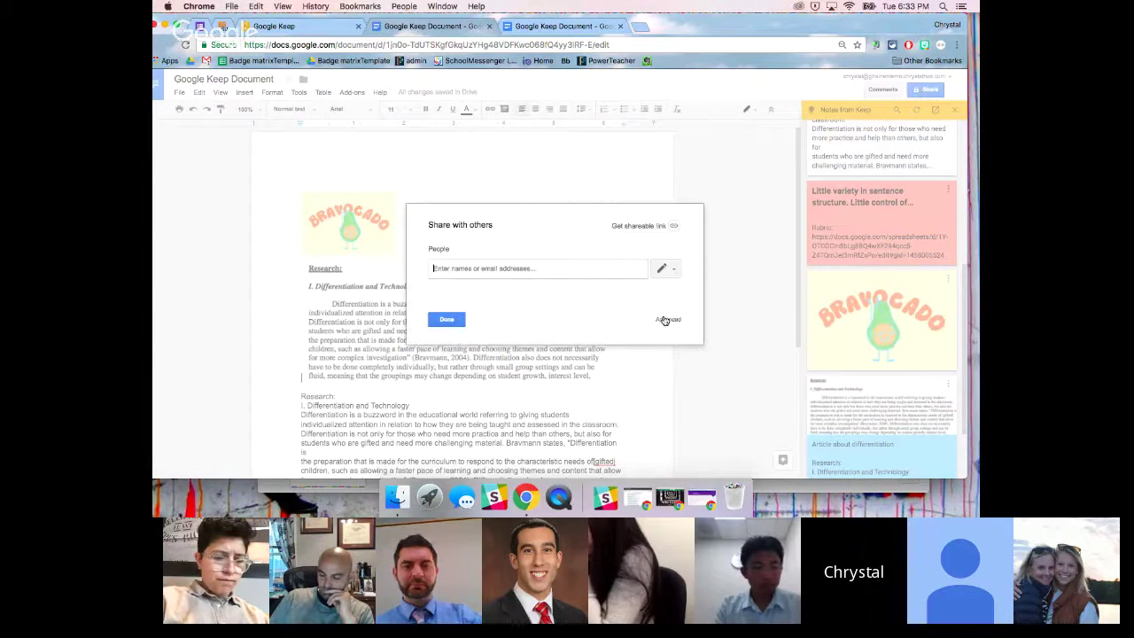
click(537, 273)
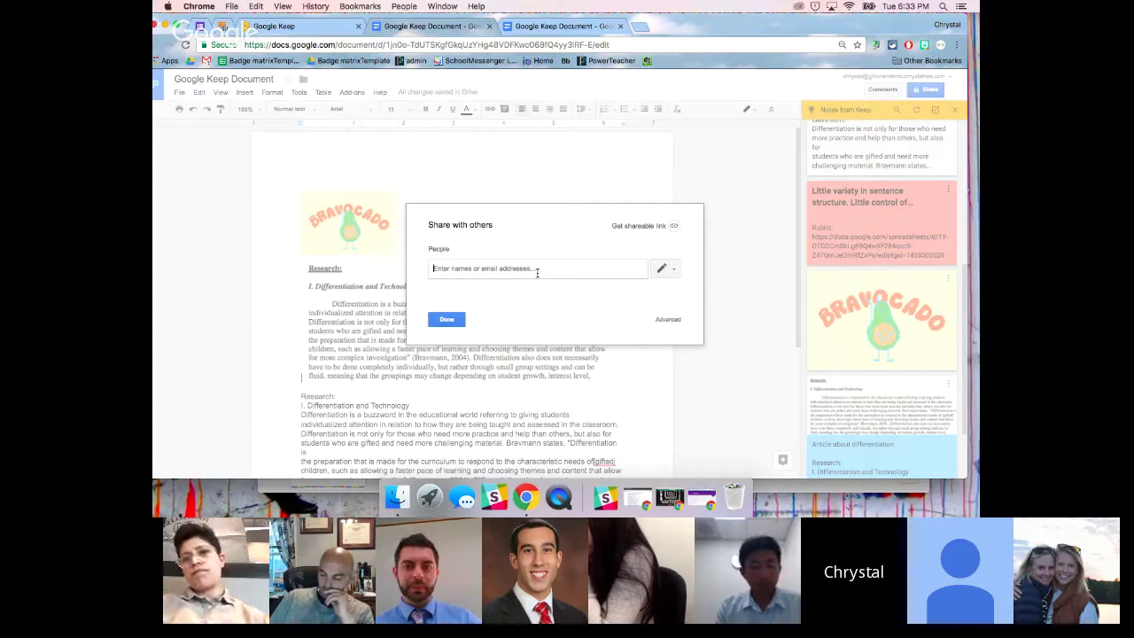
click(667, 228)
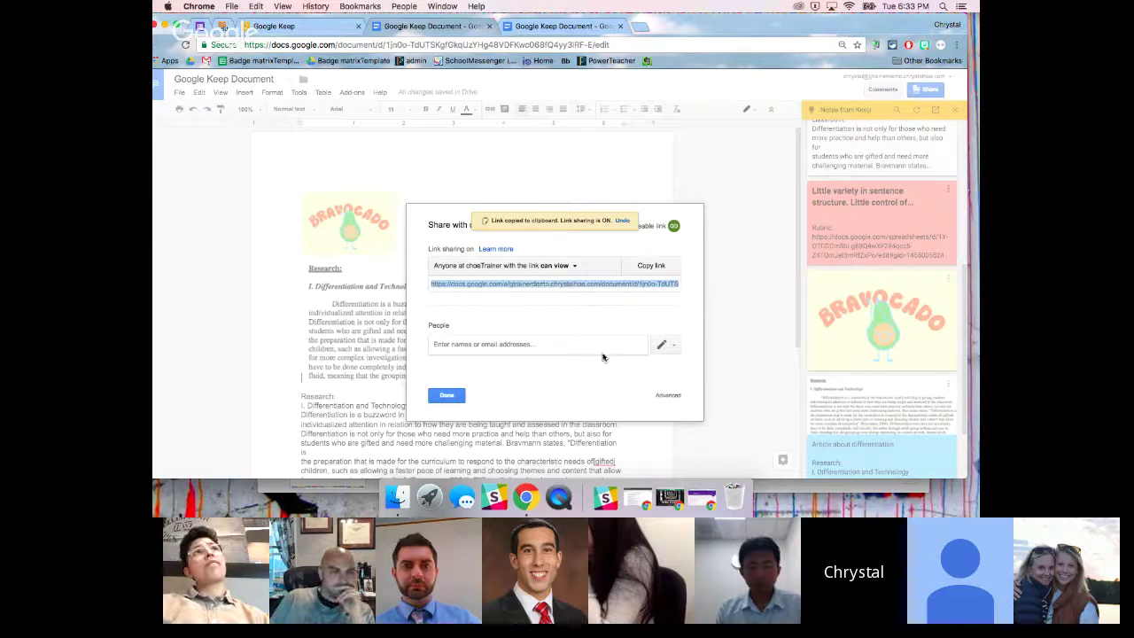
Step: Review the Google Keep Document's advanced sharing settings, including who has access and the owner settings, and close them
click(666, 394)
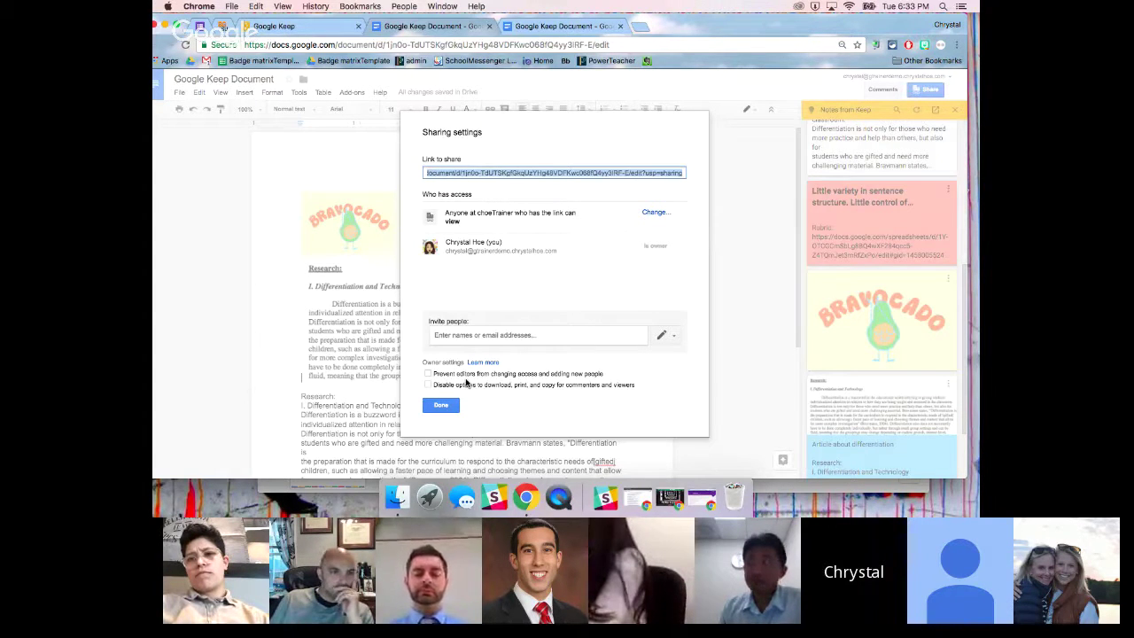
click(440, 406)
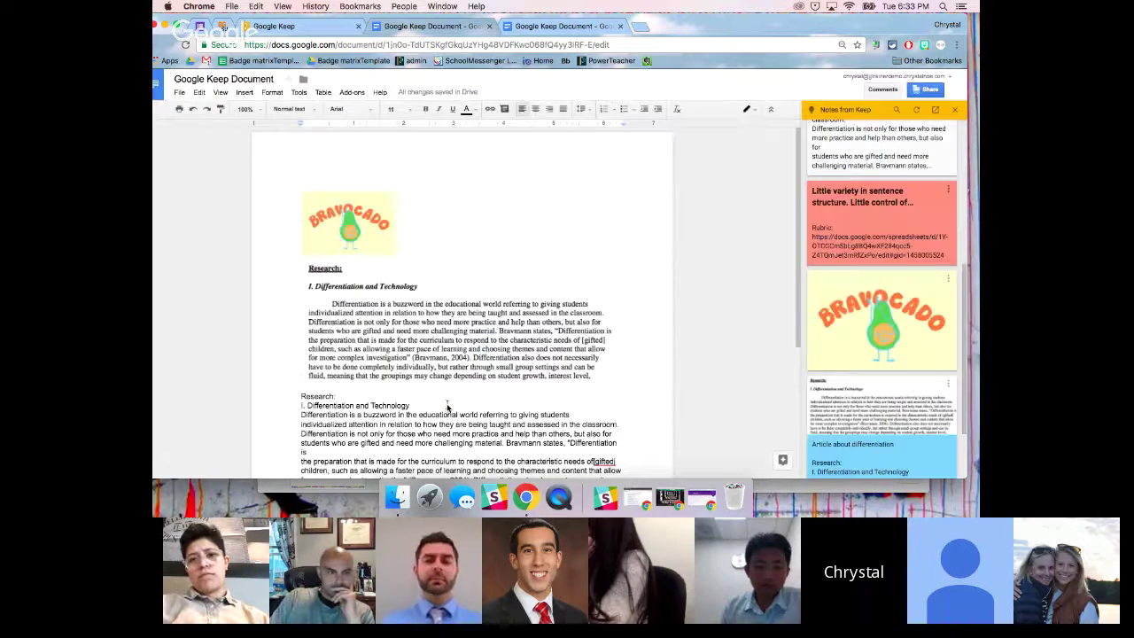
Step: Put away the Google Keep Document window and show the Google Docs slide, slide 13, in the HGSE training presentation
click(165, 26)
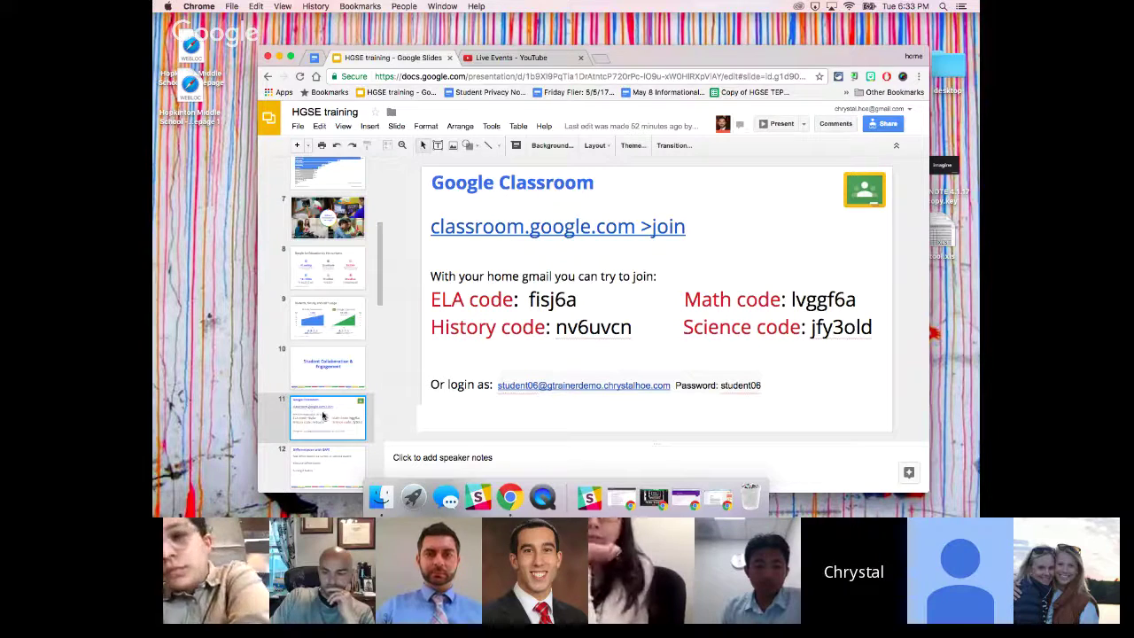
key(Down)
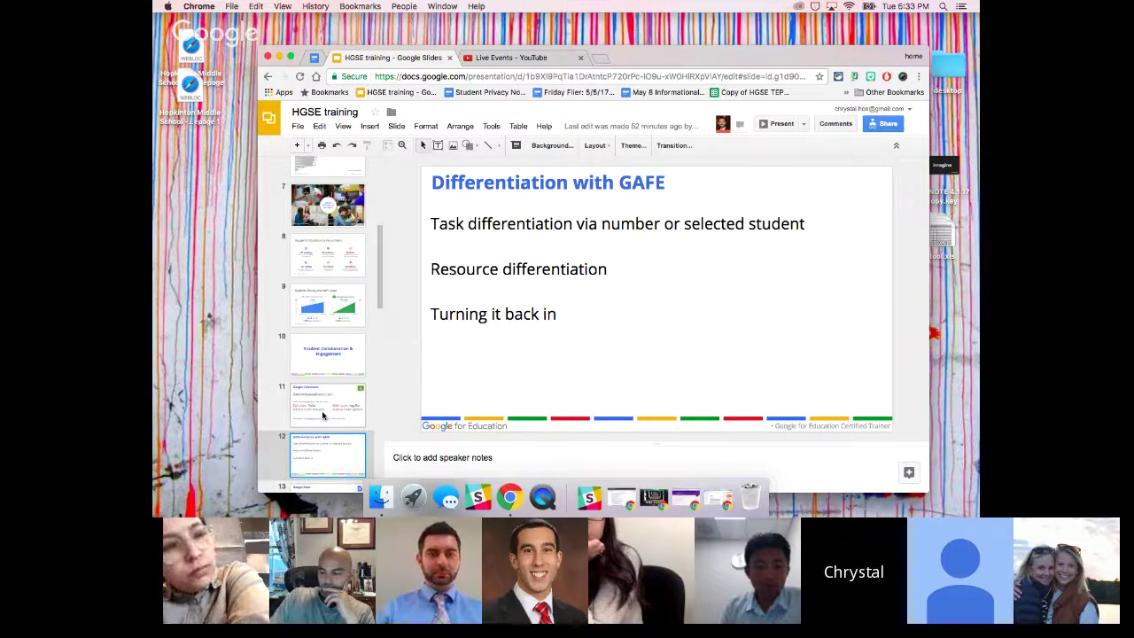
key(Down)
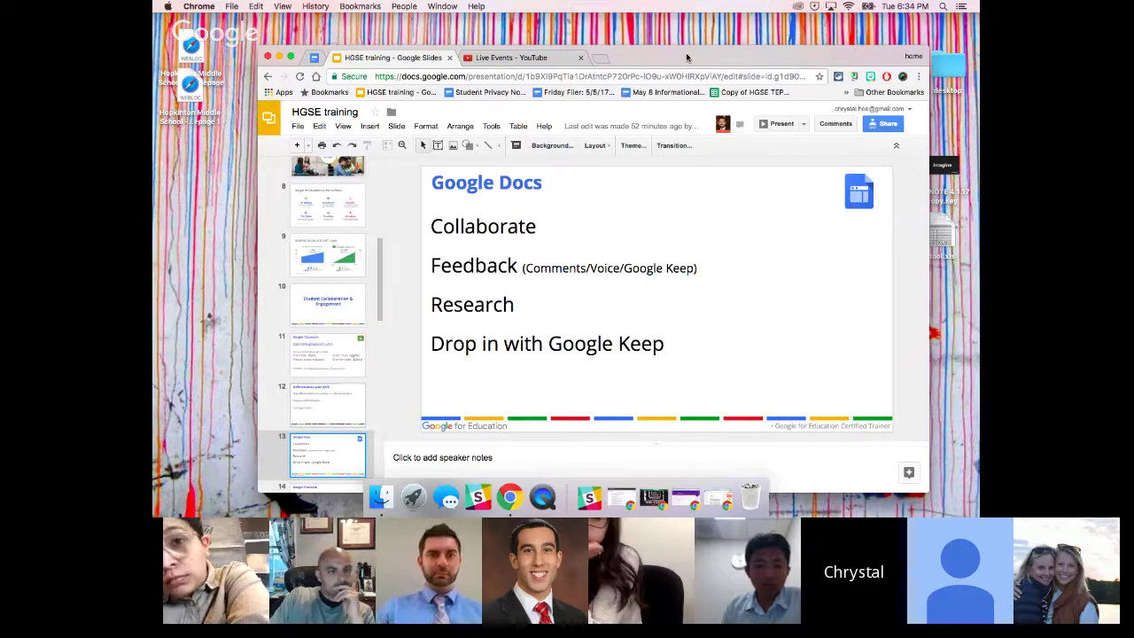
key(super+Return)
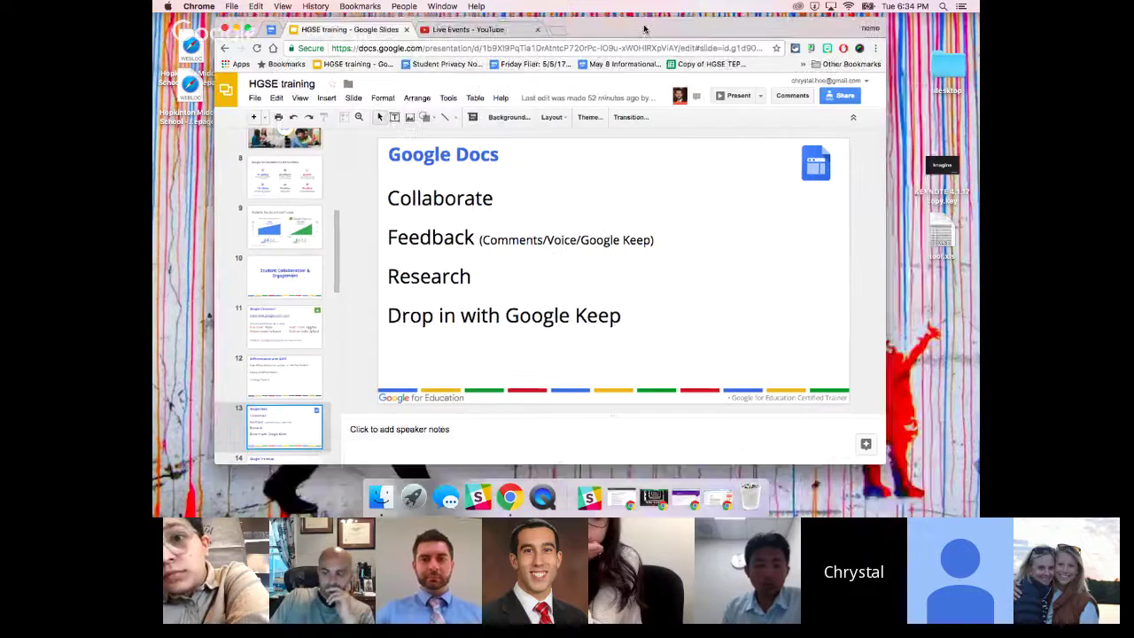